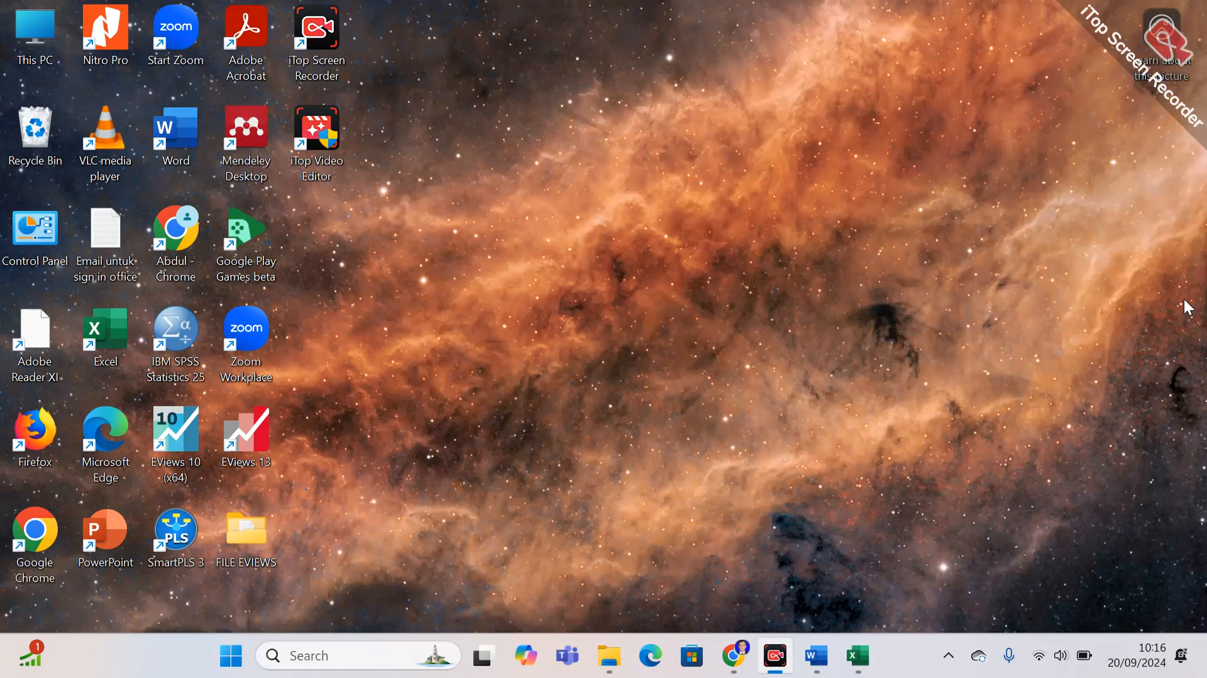
Switch to the DATA PANEL workbook in Excel and look over the header row of the data table.
{"action": "left_click", "coordinate": [850, 659]}
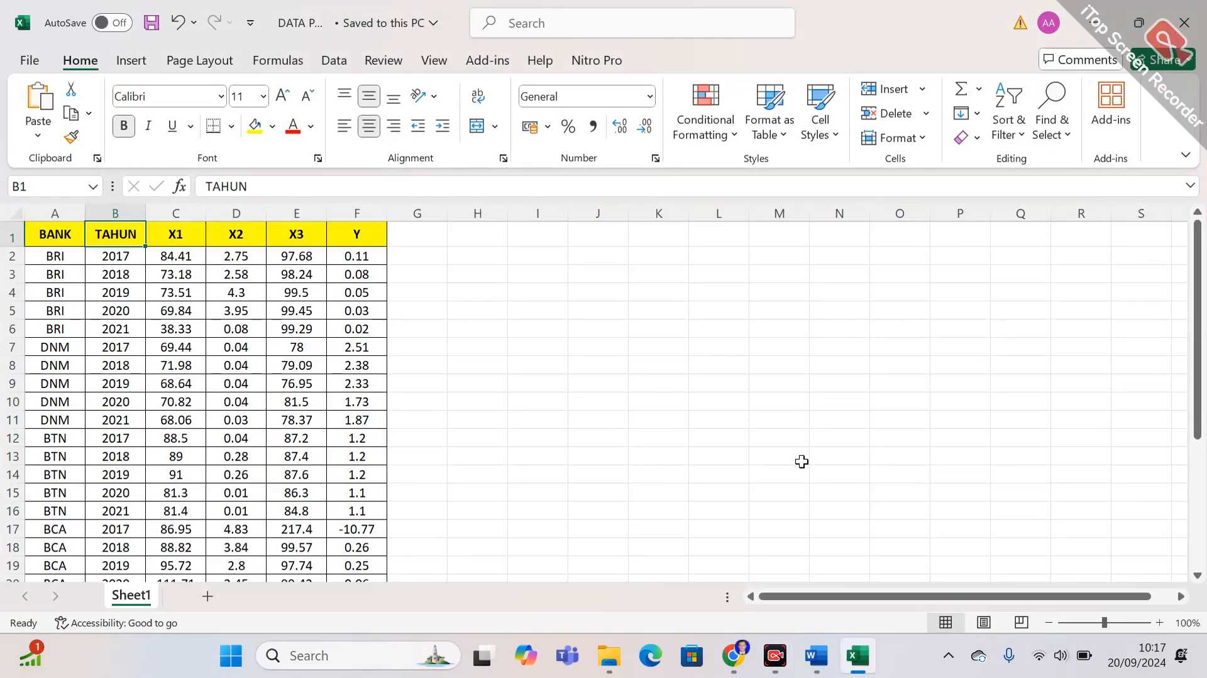
{"action": "left_click", "coordinate": [712, 419]}
{"action": "key", "text": "Left"}
{"action": "key", "text": "Left"}
{"action": "key", "text": "Left"}
{"action": "key", "text": "Left"}
{"action": "key", "text": "Left"}
{"action": "key", "text": "Left"}
{"action": "key", "text": "Left"}
{"action": "key", "text": "Left"}
{"action": "key", "text": "Left"}
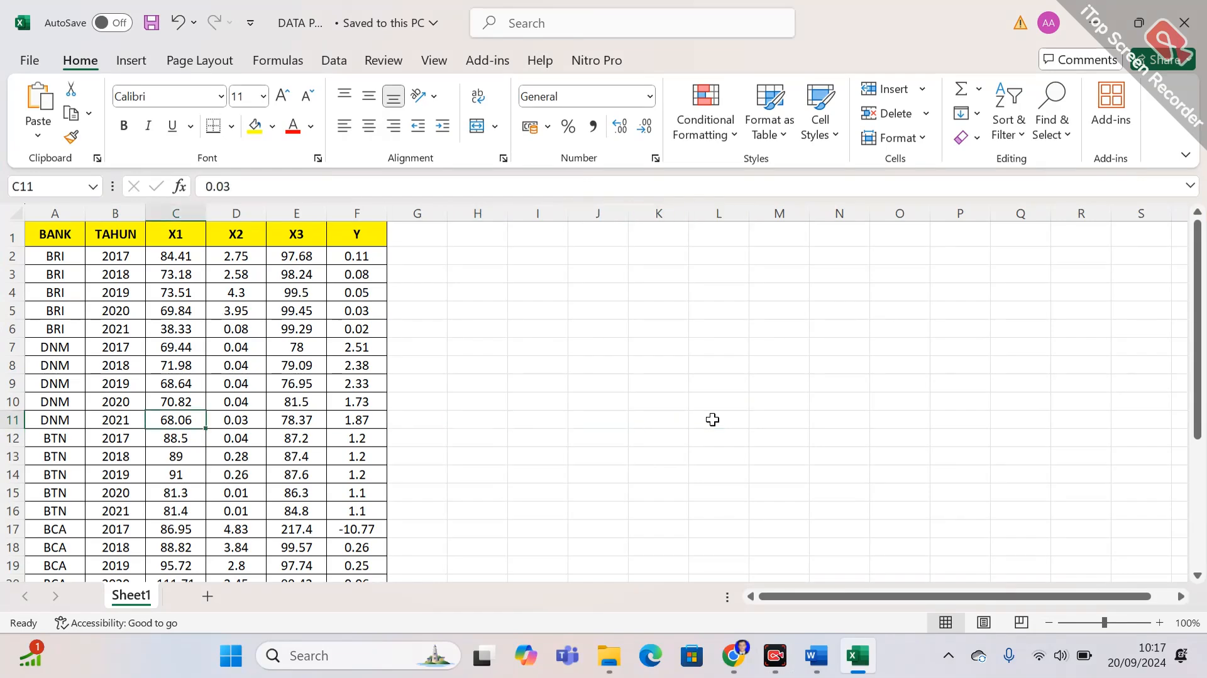
{"action": "key", "text": "Left"}
{"action": "key", "text": "Left"}
{"action": "key", "text": "Up"}
{"action": "key", "text": "ctrl+Up"}
{"action": "key", "text": "Right"}
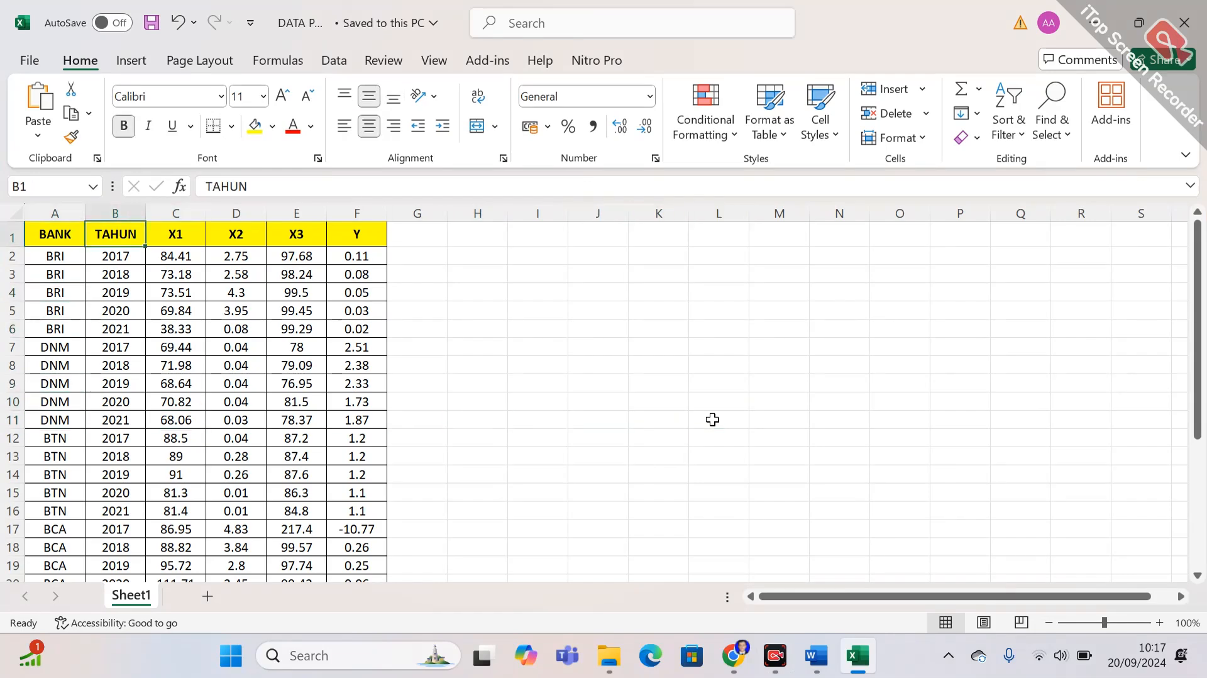
{"action": "key", "text": "Right"}
{"action": "key", "text": "Right"}
{"action": "key", "text": "Right"}
{"action": "key", "text": "Right"}
{"action": "key", "text": "Right"}
{"action": "key", "text": "Right"}
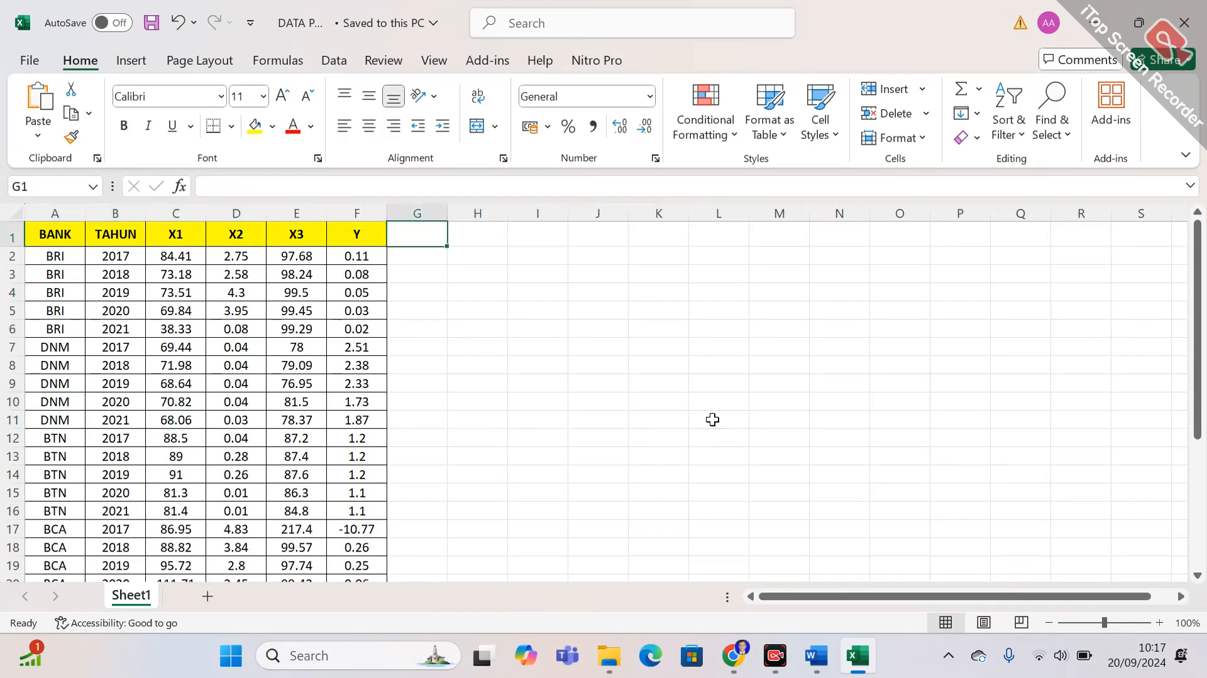
{"action": "key", "text": "Right"}
{"action": "key", "text": "Left"}
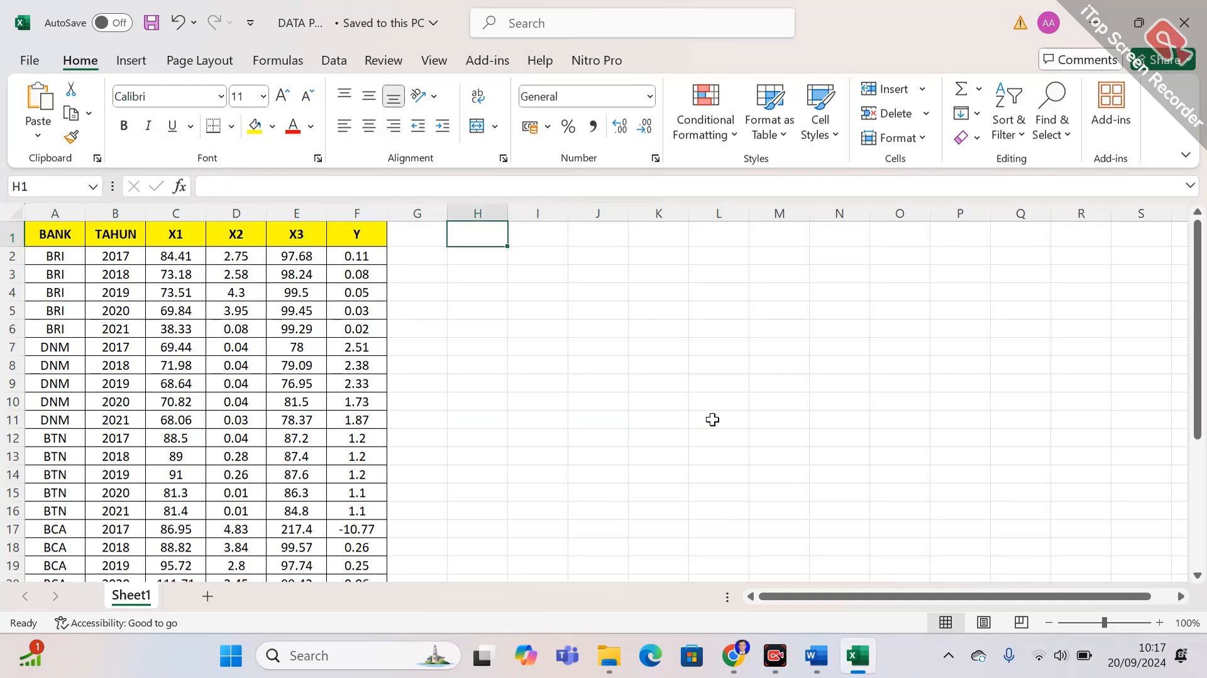
{"action": "key", "text": "Left"}
{"action": "key", "text": "Right"}
Examine the bank entries in the BANK column from BRI down to BCA.
{"action": "left_click", "coordinate": [53, 241]}
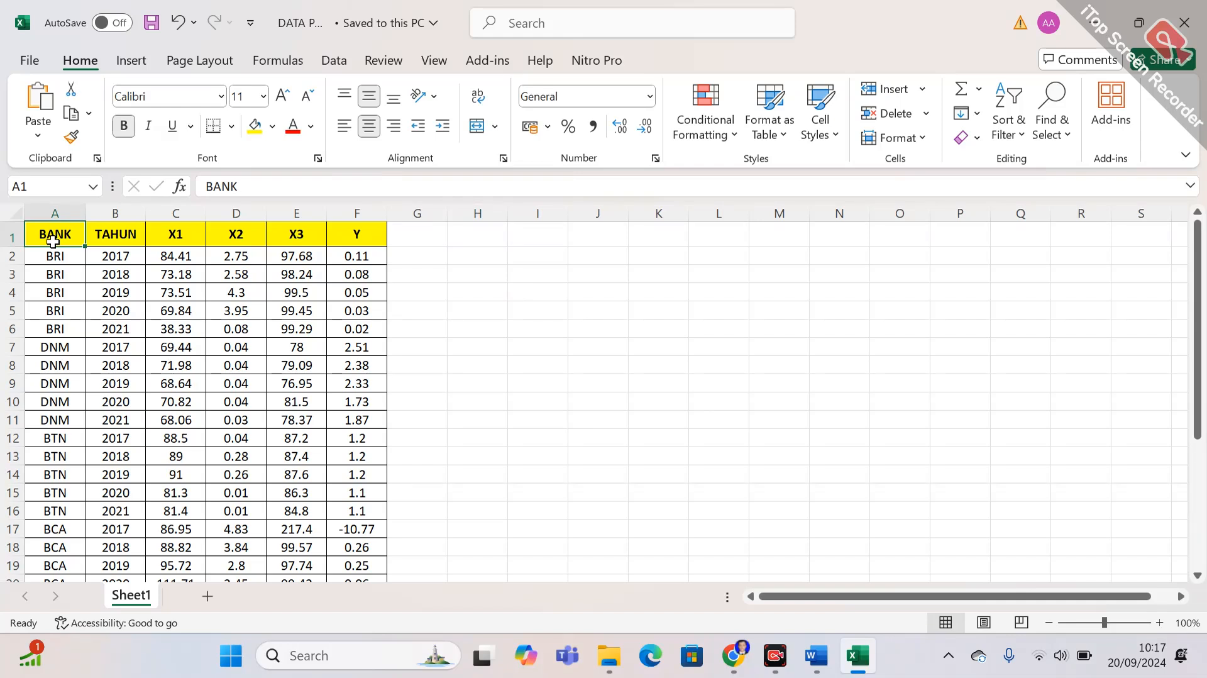
{"action": "left_click", "coordinate": [57, 270]}
{"action": "left_click", "coordinate": [58, 287]}
{"action": "key", "text": "Down"}
{"action": "key", "text": "Down"}
{"action": "key", "text": "Down"}
{"action": "key", "text": "Down"}
{"action": "key", "text": "Down"}
{"action": "key", "text": "Down"}
{"action": "key", "text": "Down"}
{"action": "key", "text": "Down"}
{"action": "key", "text": "Down"}
{"action": "key", "text": "Down"}
{"action": "key", "text": "Down"}
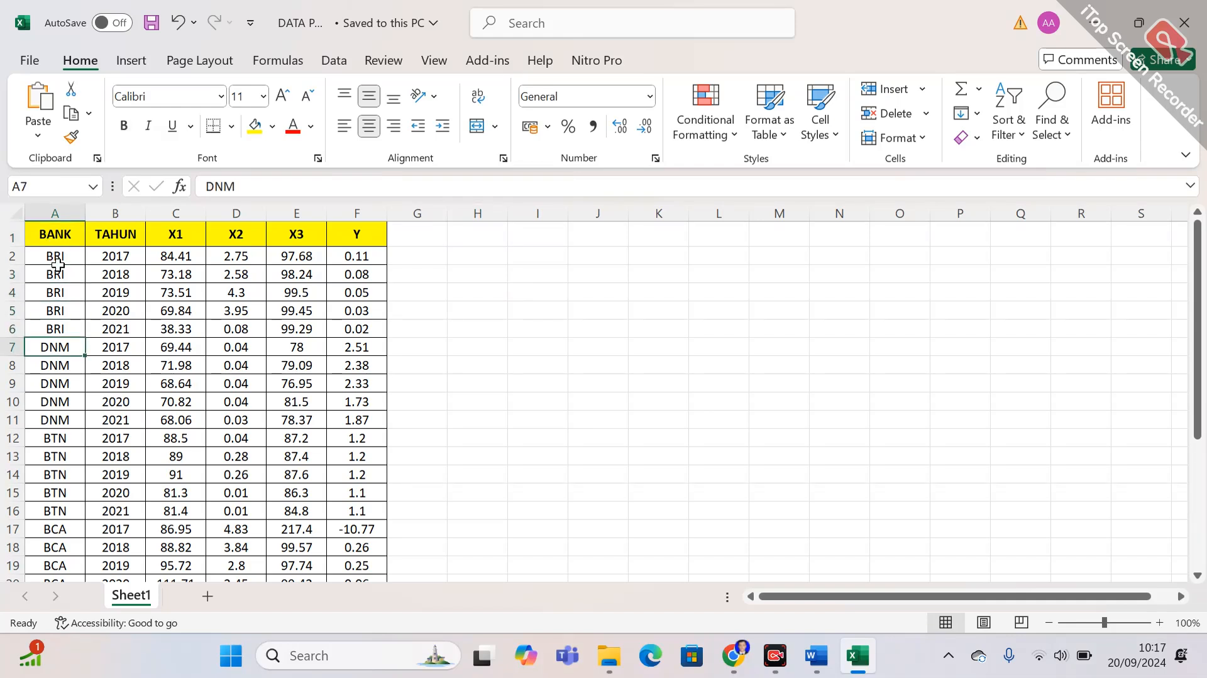
{"action": "key", "text": "Down"}
{"action": "key", "text": "Down"}
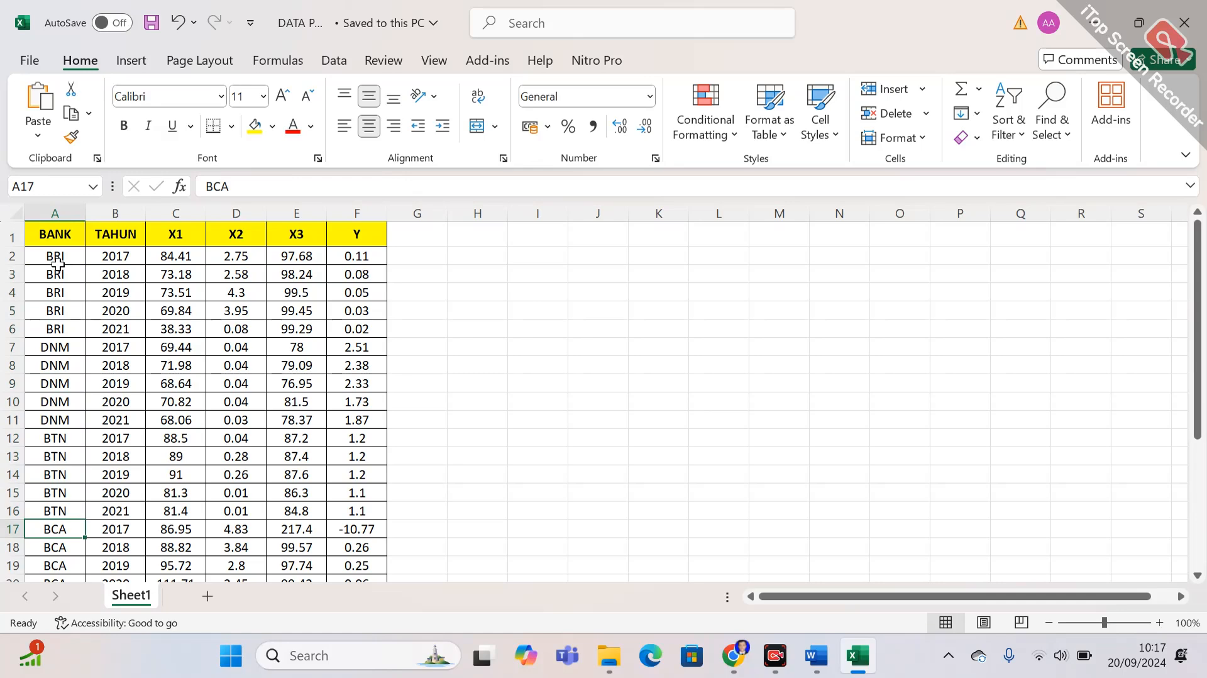
{"action": "left_click", "coordinate": [57, 261]}
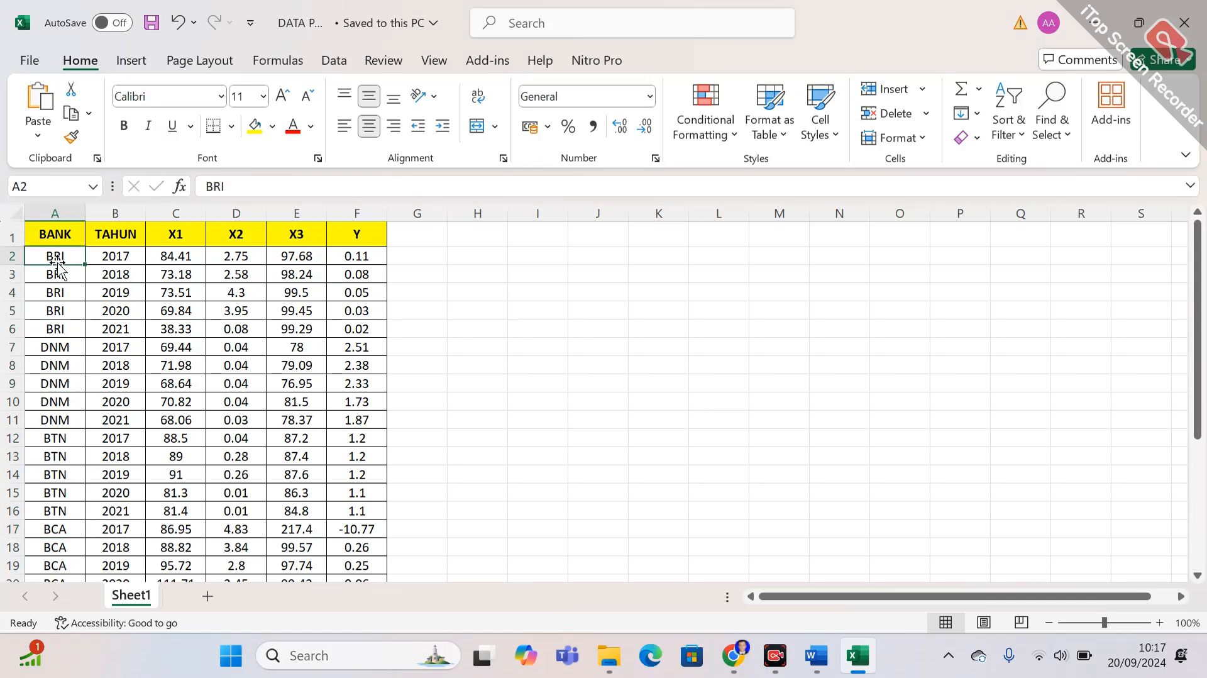
Examine the years listed for BRI in the TAHUN column.
{"action": "left_click", "coordinate": [133, 232]}
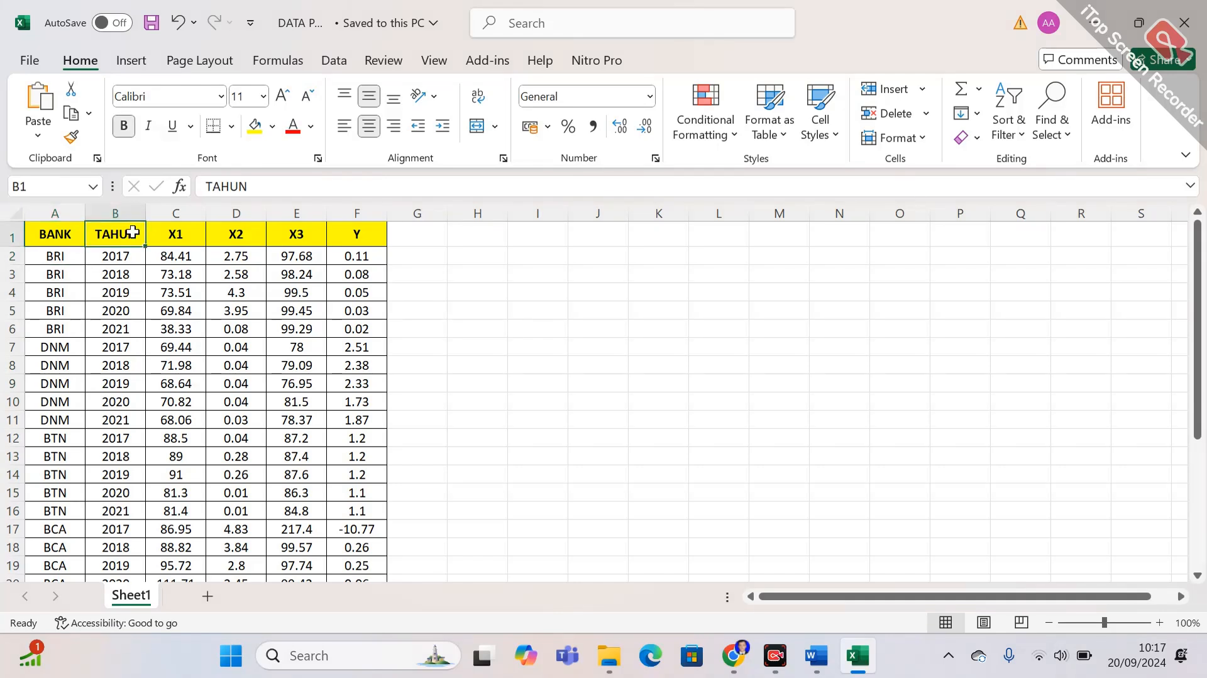
{"action": "key", "text": "Down"}
{"action": "key", "text": "Down"}
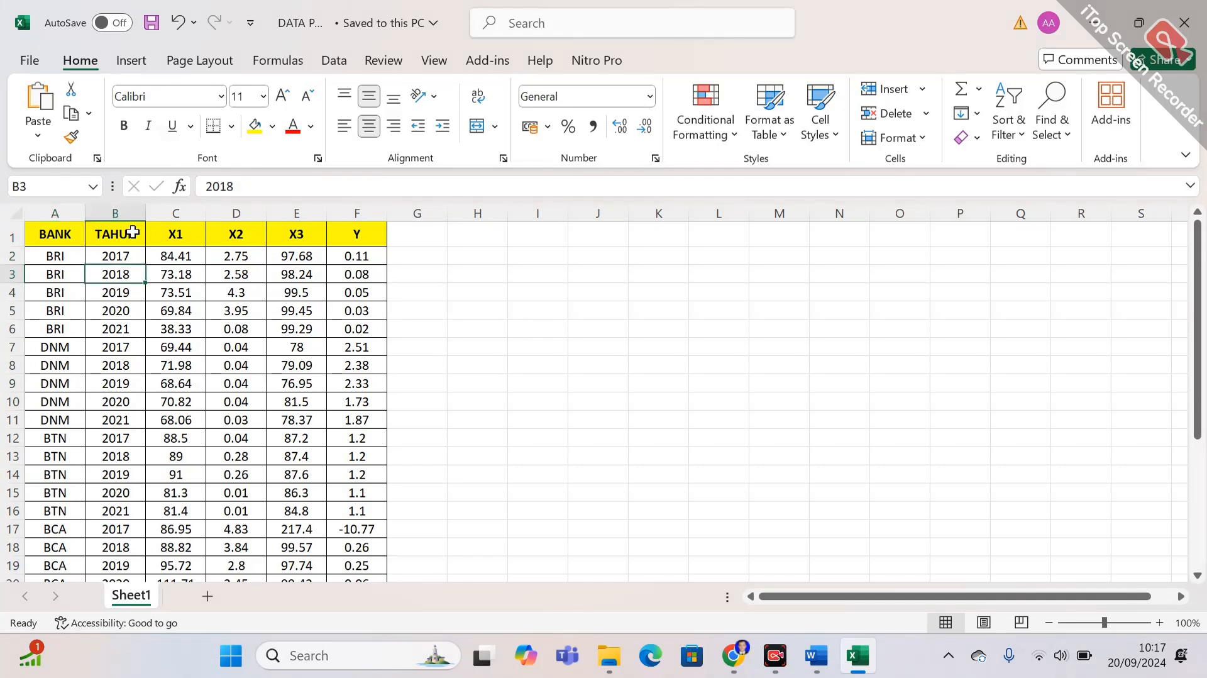
{"action": "key", "text": "Down"}
{"action": "key", "text": "Down"}
{"action": "key", "text": "Down"}
{"action": "key", "text": "Down"}
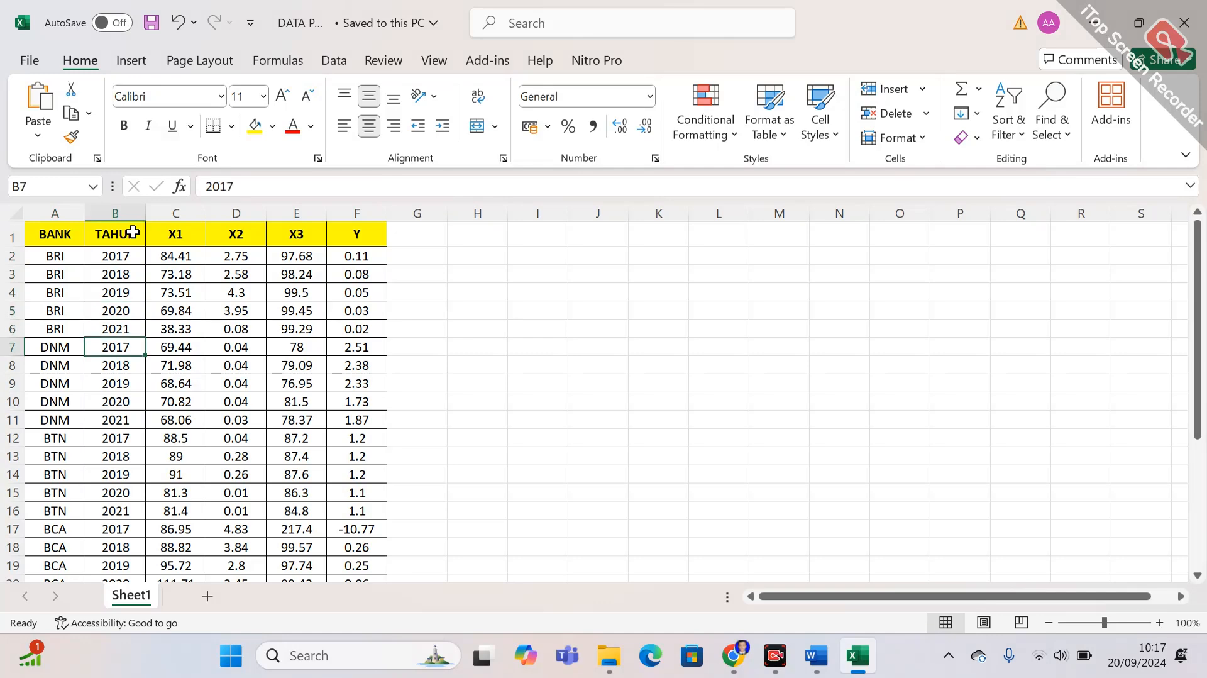
{"action": "key", "text": "Up"}
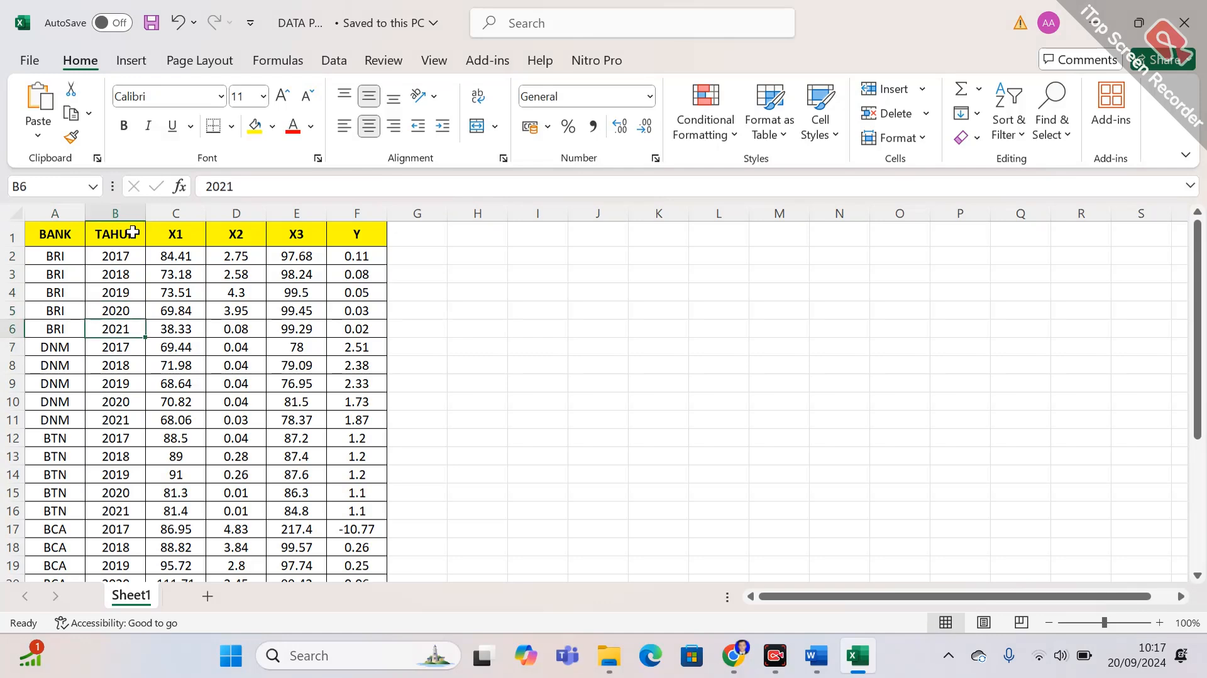
{"action": "key", "text": "Down"}
{"action": "key", "text": "Up"}
{"action": "key", "text": "Up"}
{"action": "key", "text": "Up"}
{"action": "key", "text": "Up"}
{"action": "key", "text": "Up"}
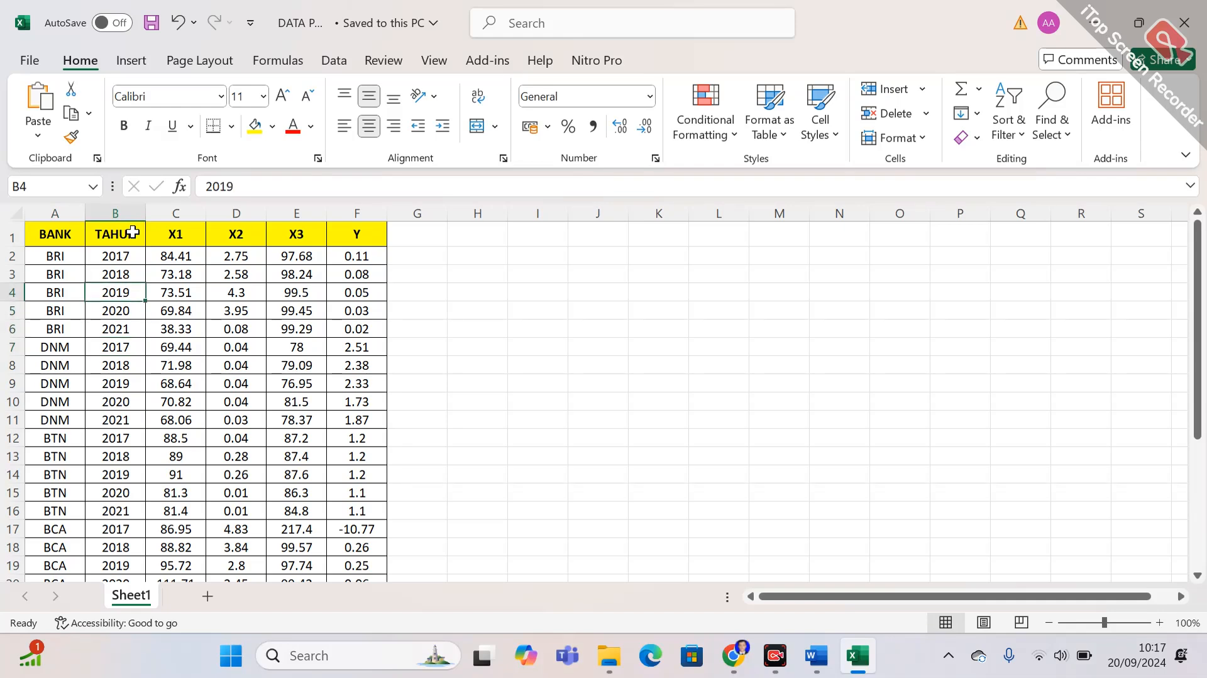
Examine the X1, X2, X3 and Y variable headers of the data table.
{"action": "key", "text": "Right"}
{"action": "key", "text": "Up"}
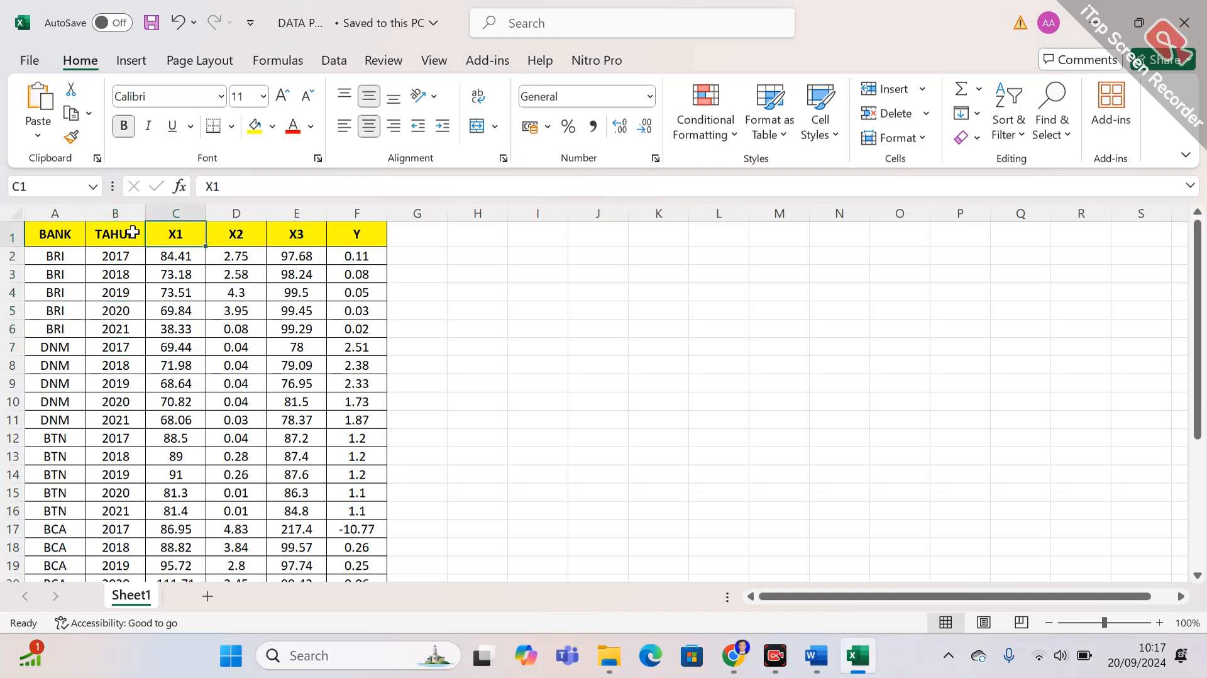
{"action": "key", "text": "Right"}
{"action": "key", "text": "Right"}
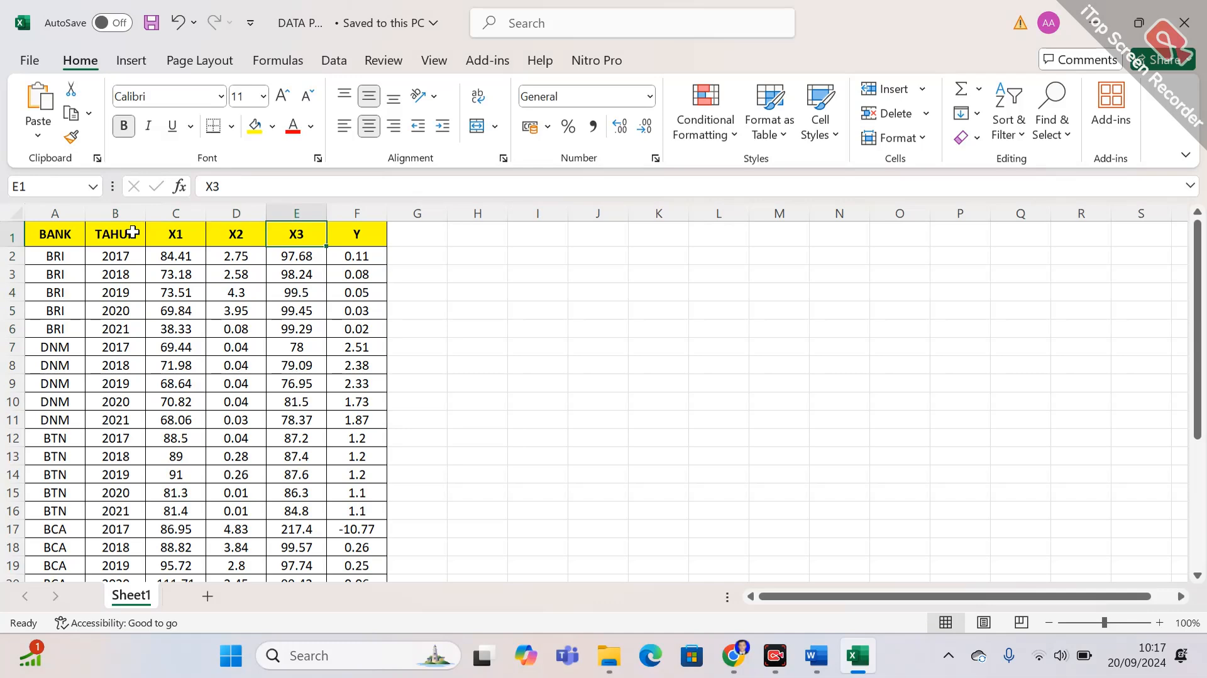
{"action": "key", "text": "Right"}
{"action": "key", "text": "Left"}
{"action": "key", "text": "Home"}
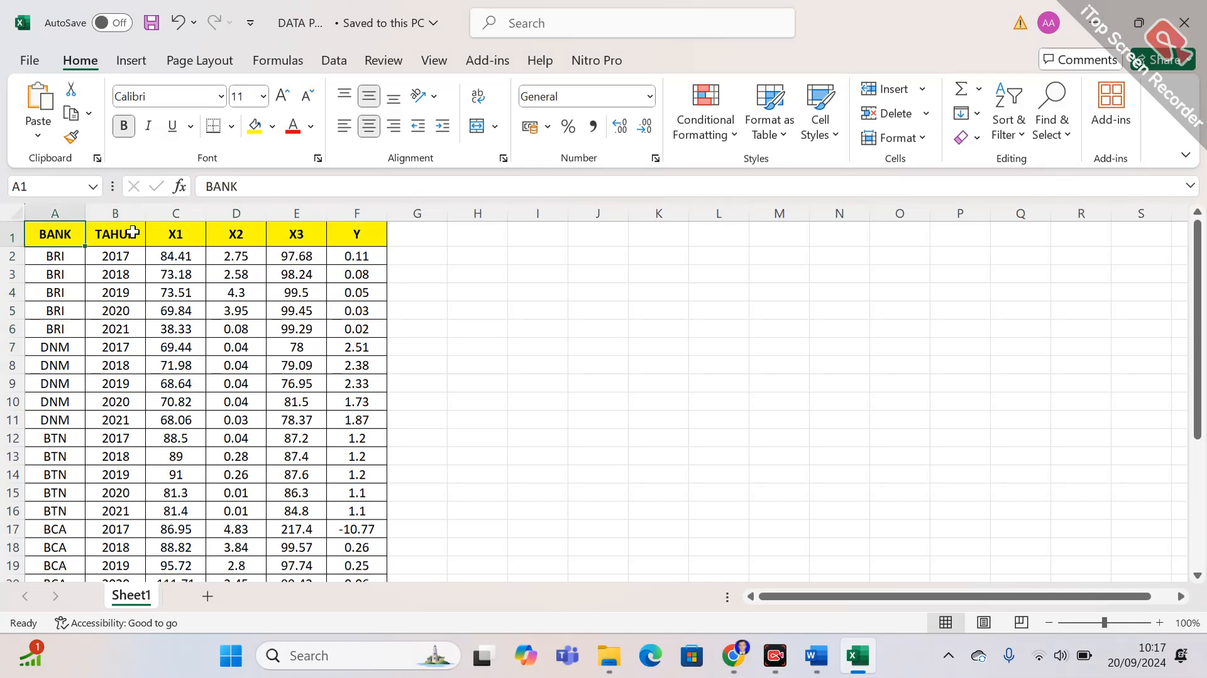
Look through the TAHUN column across all banks, down to the variable key below the data table.
{"action": "key", "text": "Right"}
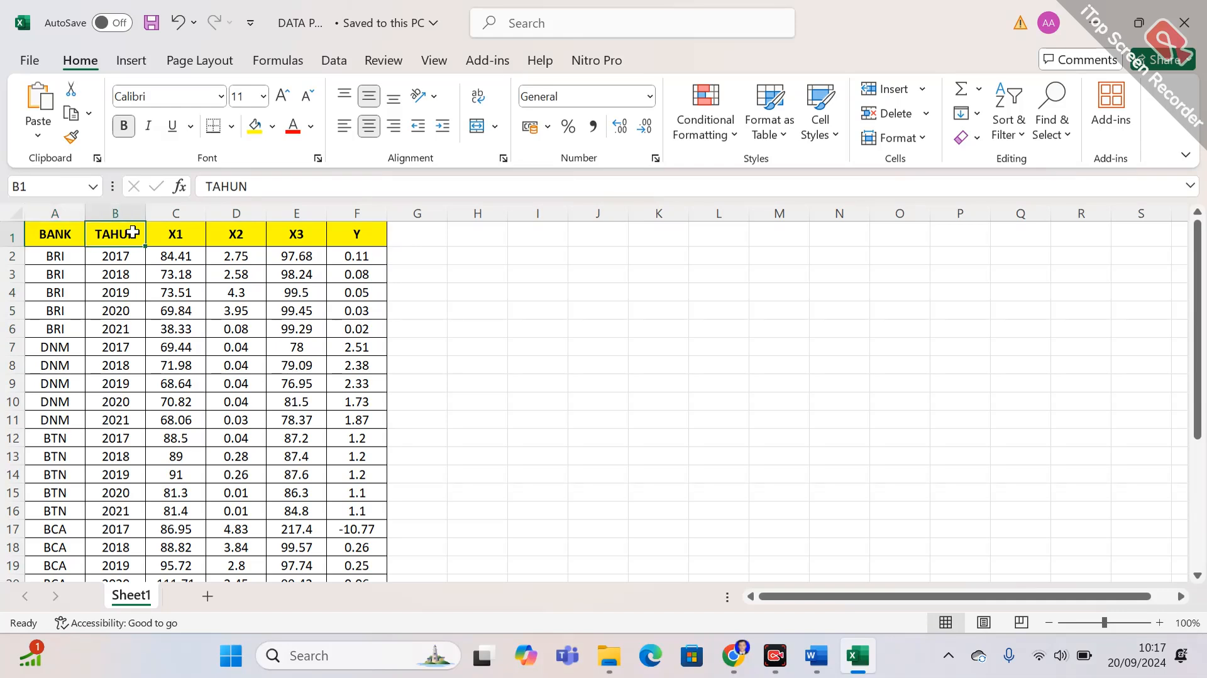
{"action": "key", "text": "Down"}
{"action": "key", "text": "Down"}
{"action": "key", "text": "Down"}
{"action": "key", "text": "Down"}
{"action": "key", "text": "Down"}
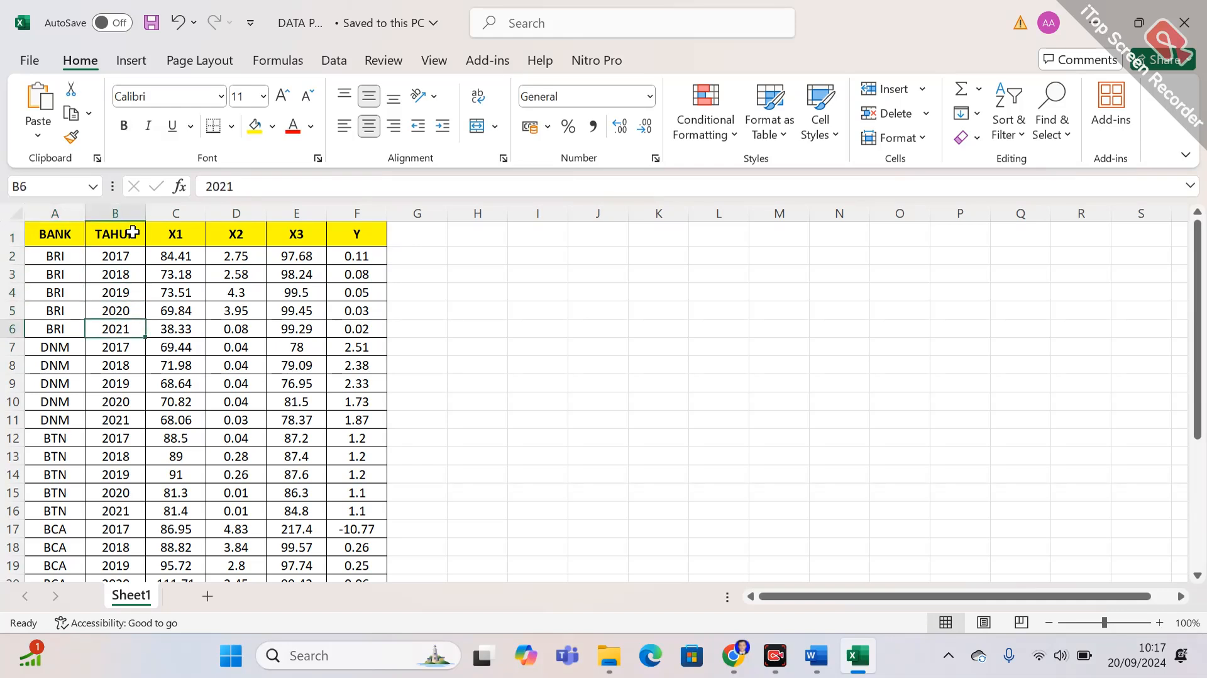
{"action": "key", "text": "Down"}
{"action": "key", "text": "Down"}
{"action": "key", "text": "Down"}
{"action": "key", "text": "Down"}
{"action": "key", "text": "Down"}
{"action": "key", "text": "Down"}
{"action": "key", "text": "Down"}
{"action": "key", "text": "Down"}
{"action": "key", "text": "Down"}
{"action": "key", "text": "Down"}
{"action": "key", "text": "Down"}
{"action": "key", "text": "Down"}
{"action": "key", "text": "Down"}
{"action": "key", "text": "Down"}
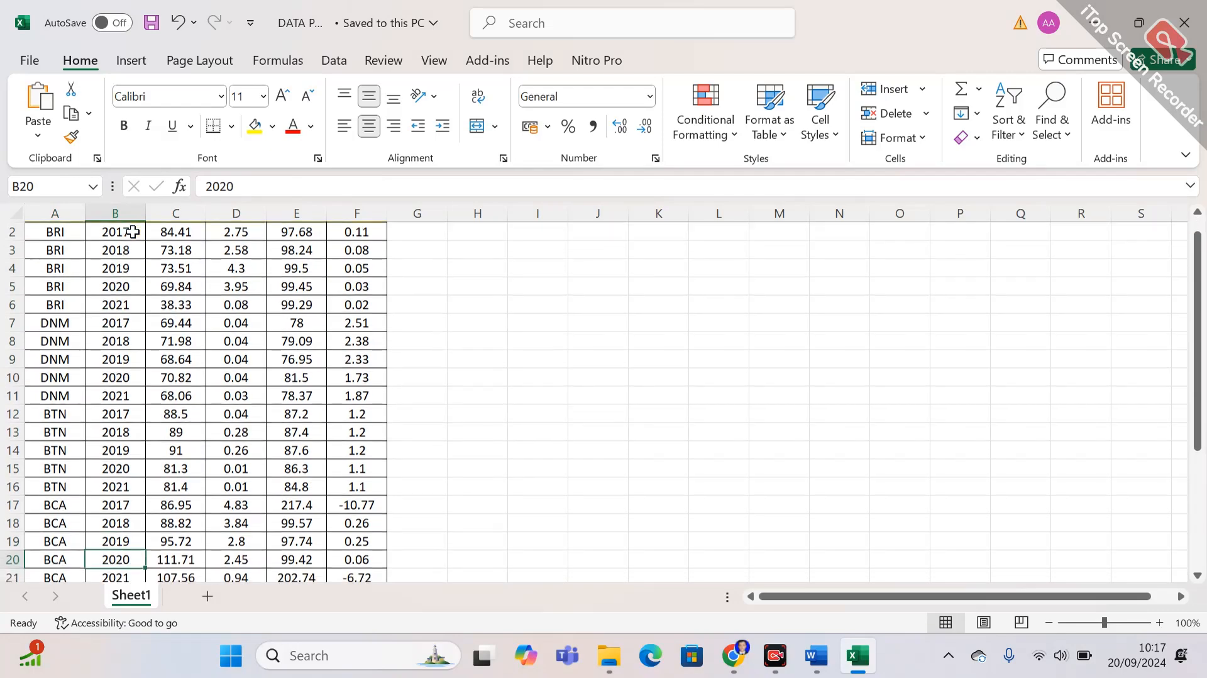
{"action": "key", "text": "Down"}
{"action": "key", "text": "Down"}
{"action": "key", "text": "Down"}
{"action": "key", "text": "Down"}
{"action": "key", "text": "Down"}
{"action": "key", "text": "Down"}
{"action": "key", "text": "Down"}
{"action": "key", "text": "Down"}
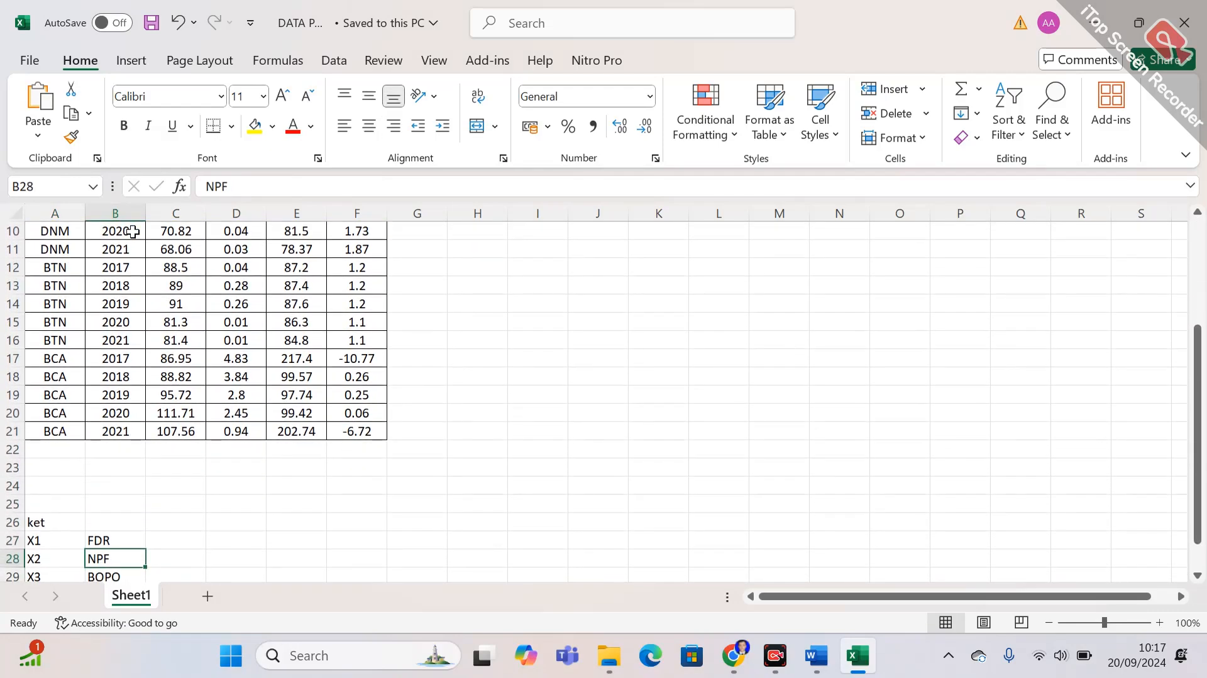
Read the variable key for X1, X2, X3 and Y below the table and return to the TAHUN header.
{"action": "key", "text": "Up"}
{"action": "key", "text": "Down"}
{"action": "key", "text": "Down"}
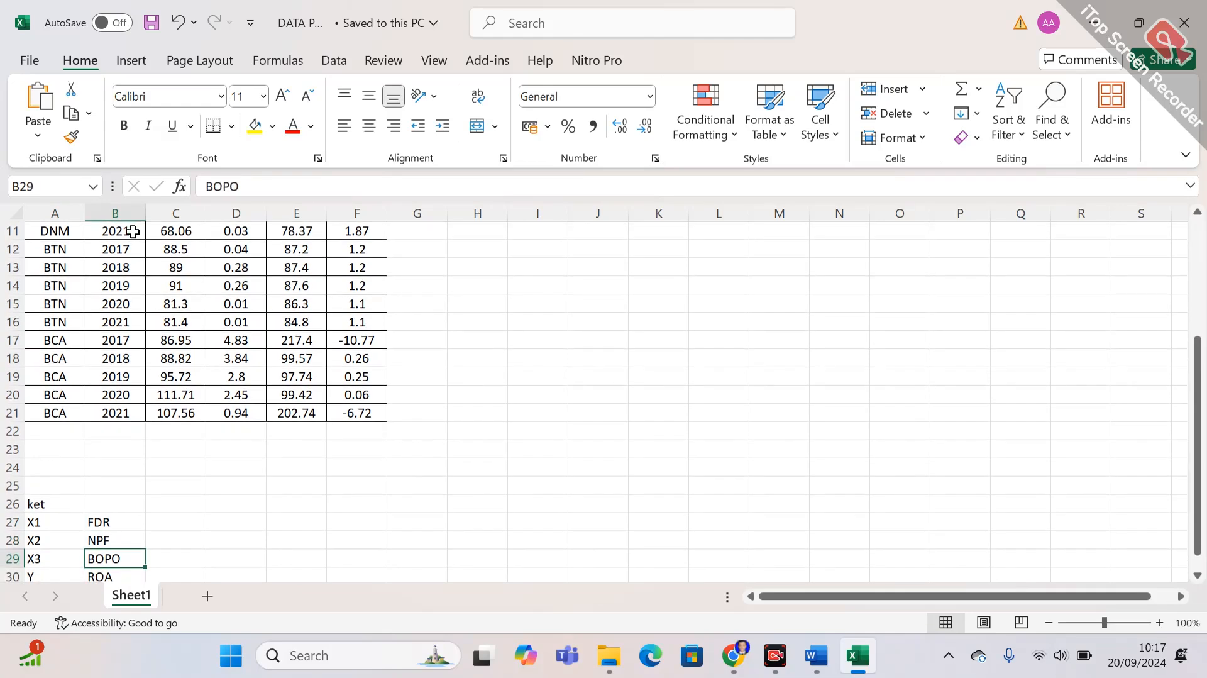
{"action": "key", "text": "Up"}
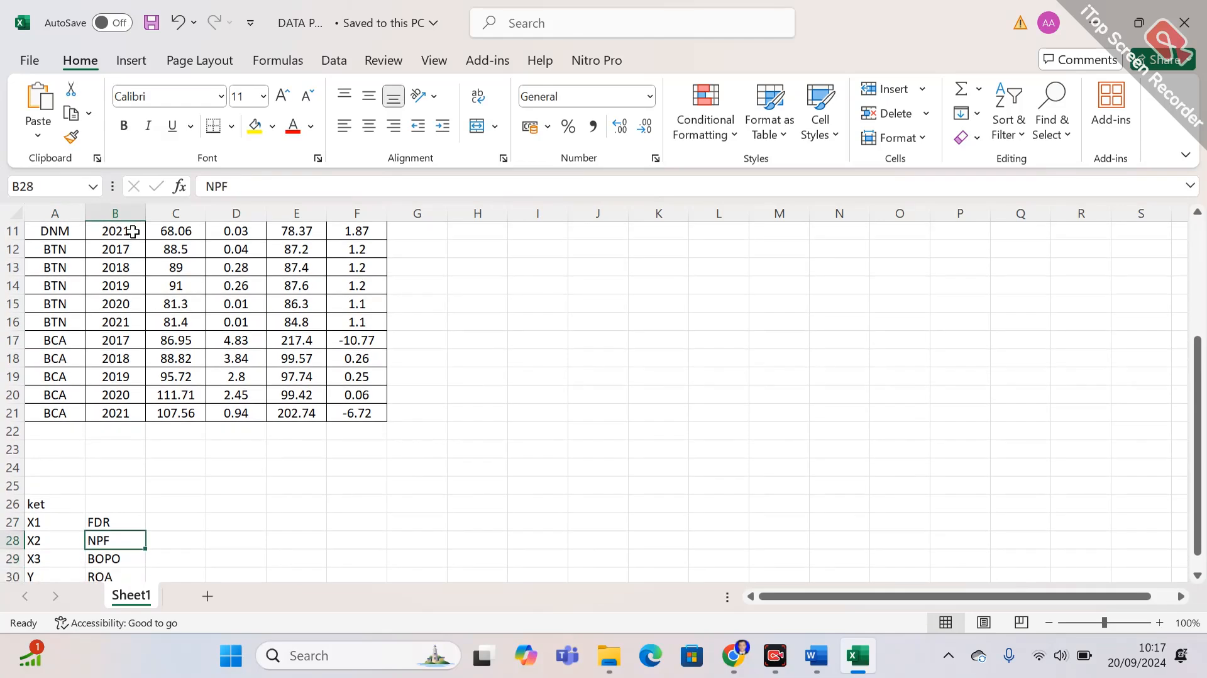
{"action": "key", "text": "Down"}
{"action": "key", "text": "Down"}
{"action": "key", "text": "Up"}
{"action": "key", "text": "Up"}
{"action": "key", "text": "Up"}
{"action": "key", "text": "Up"}
{"action": "key", "text": "Up"}
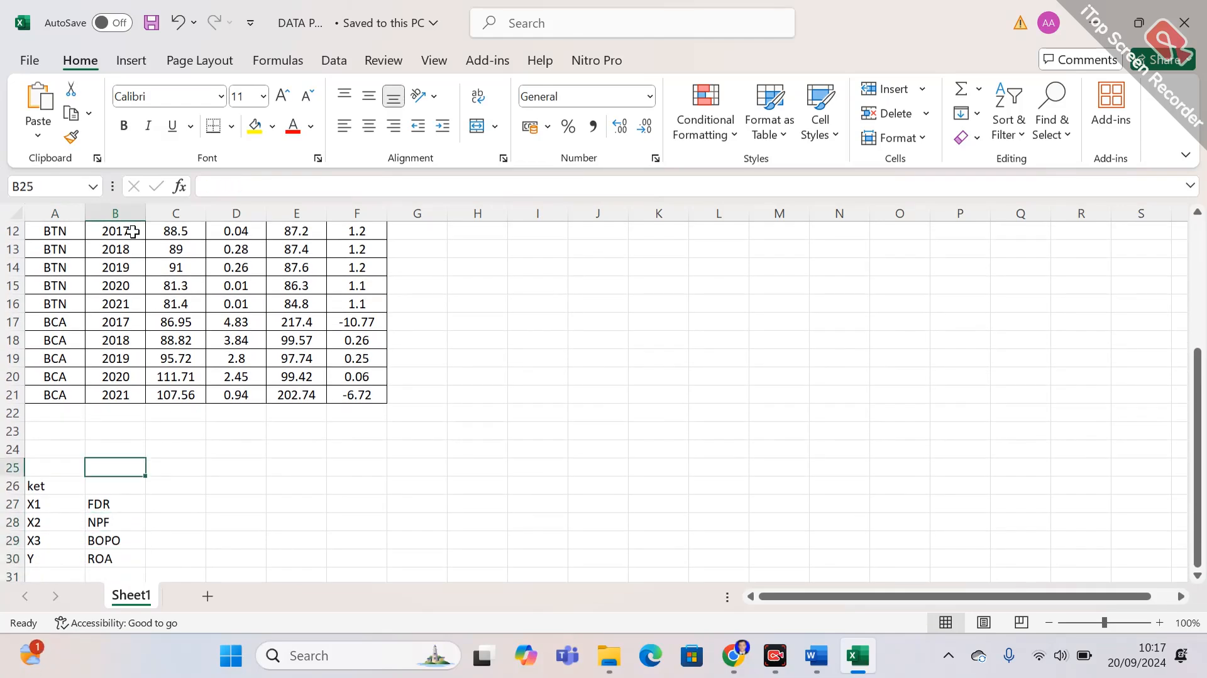
{"action": "key", "text": "Up"}
{"action": "key", "text": "Up"}
{"action": "key", "text": "Up"}
{"action": "key", "text": "Up"}
{"action": "key", "text": "Up"}
{"action": "key", "text": "Up"}
{"action": "key", "text": "Up"}
{"action": "key", "text": "Up"}
{"action": "key", "text": "Up"}
{"action": "key", "text": "Up"}
{"action": "key", "text": "Up"}
{"action": "key", "text": "Up"}
{"action": "key", "text": "Up"}
{"action": "key", "text": "Up"}
{"action": "key", "text": "Up"}
{"action": "key", "text": "Up"}
{"action": "key", "text": "Up"}
{"action": "key", "text": "Up"}
{"action": "key", "text": "Up"}
{"action": "key", "text": "Up"}
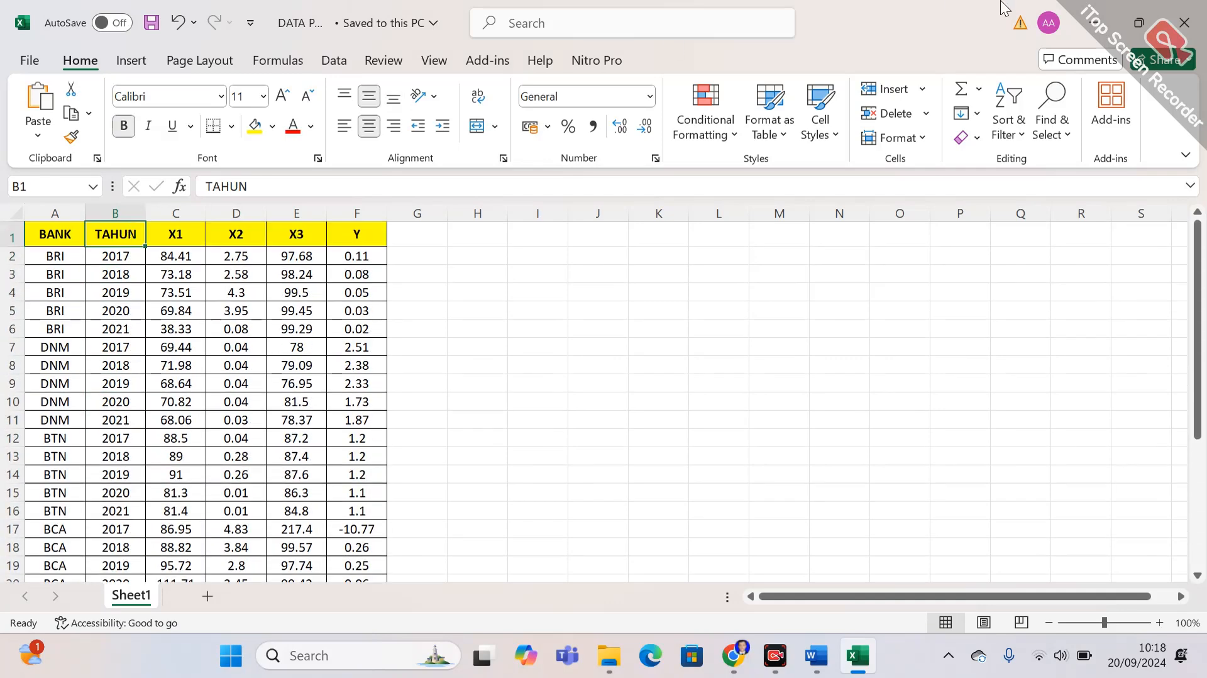
Minimize the workbook, launch EViews 13 and dismiss its startup screen.
{"action": "left_click", "coordinate": [1107, 7]}
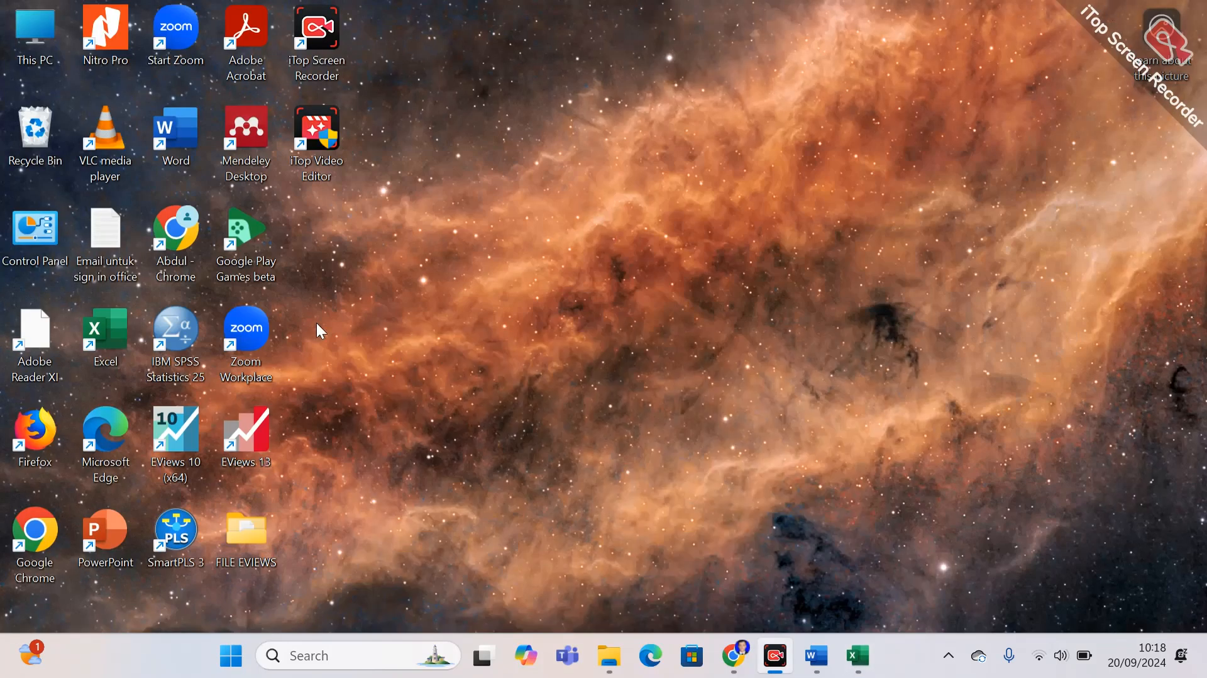
{"action": "double_click", "coordinate": [242, 425]}
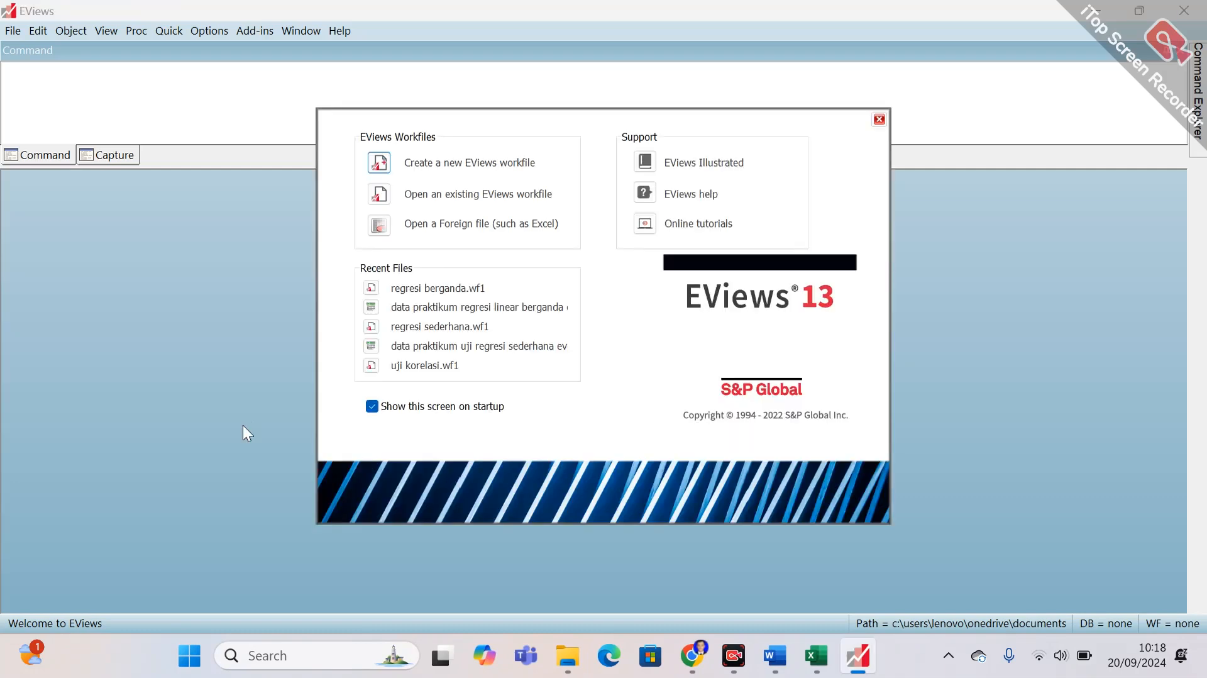
{"action": "left_click", "coordinate": [879, 119]}
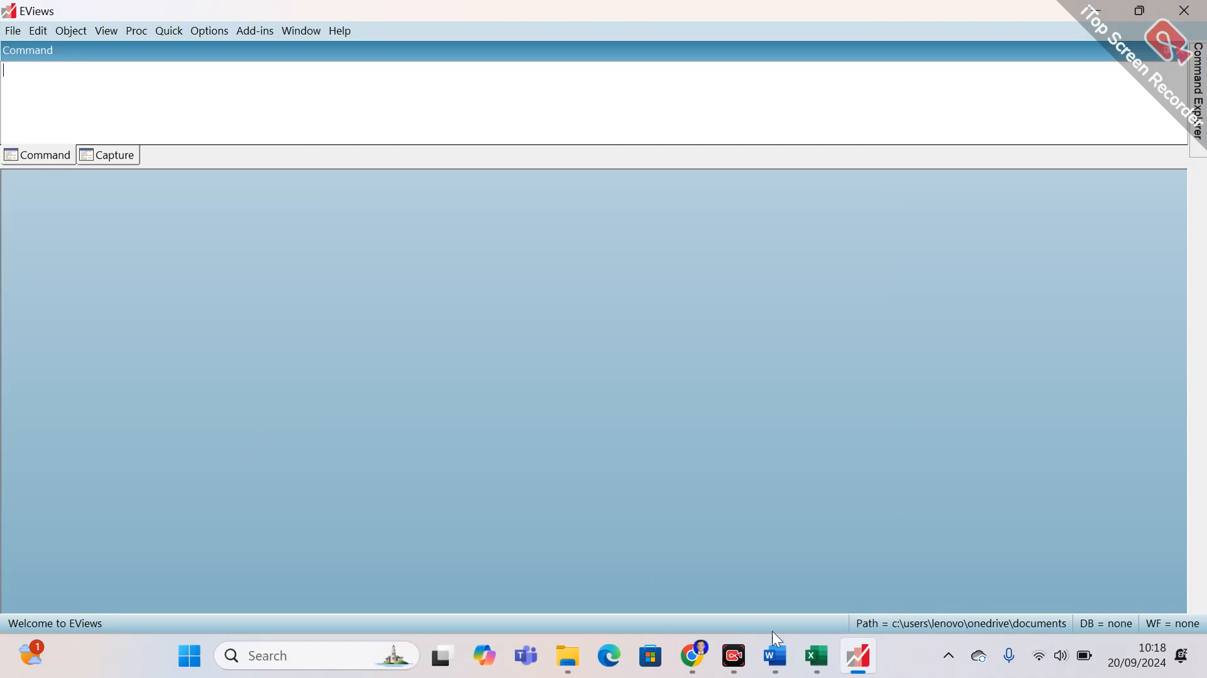
Switch to the DATA PANEL workbook in Excel for a brief check and return to EViews.
{"action": "left_click", "coordinate": [809, 667]}
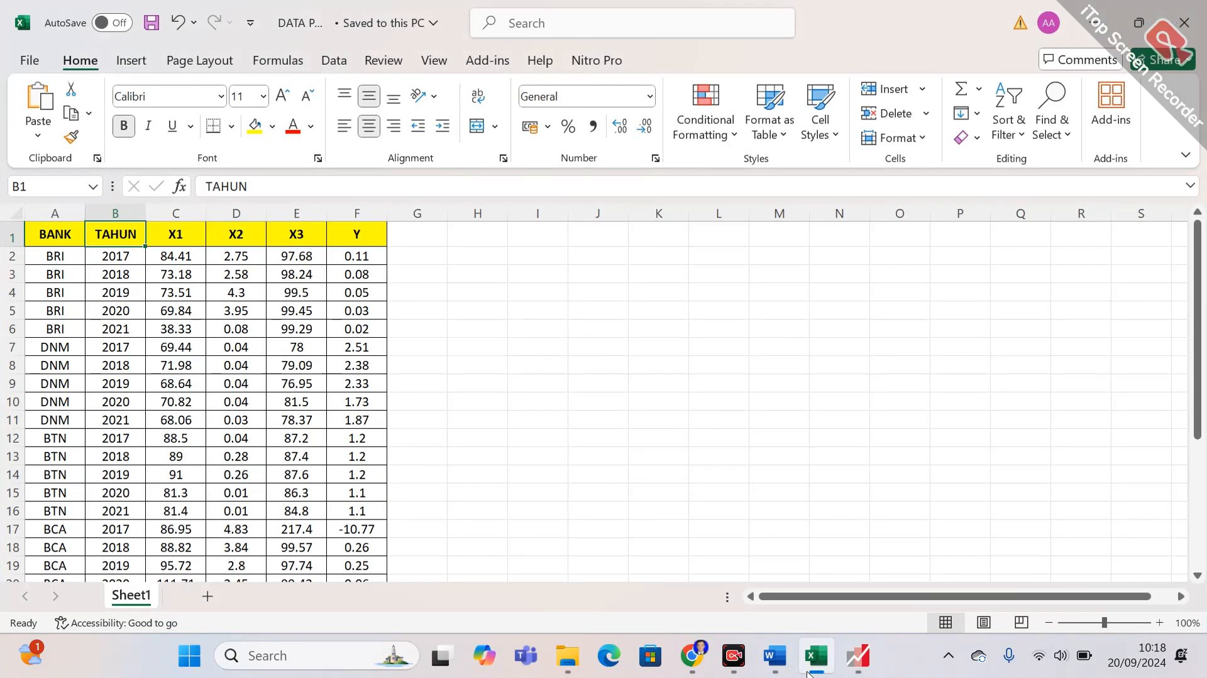
{"action": "left_click", "coordinate": [811, 666]}
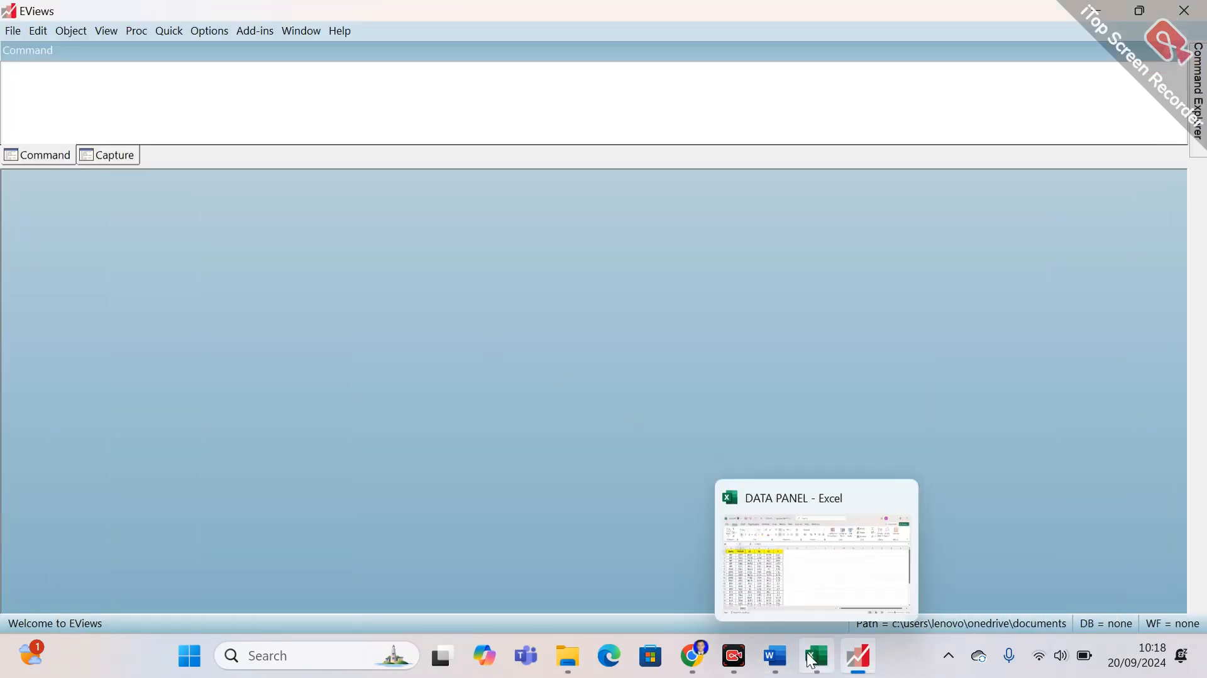
{"action": "mouse_move", "coordinate": [853, 661]}
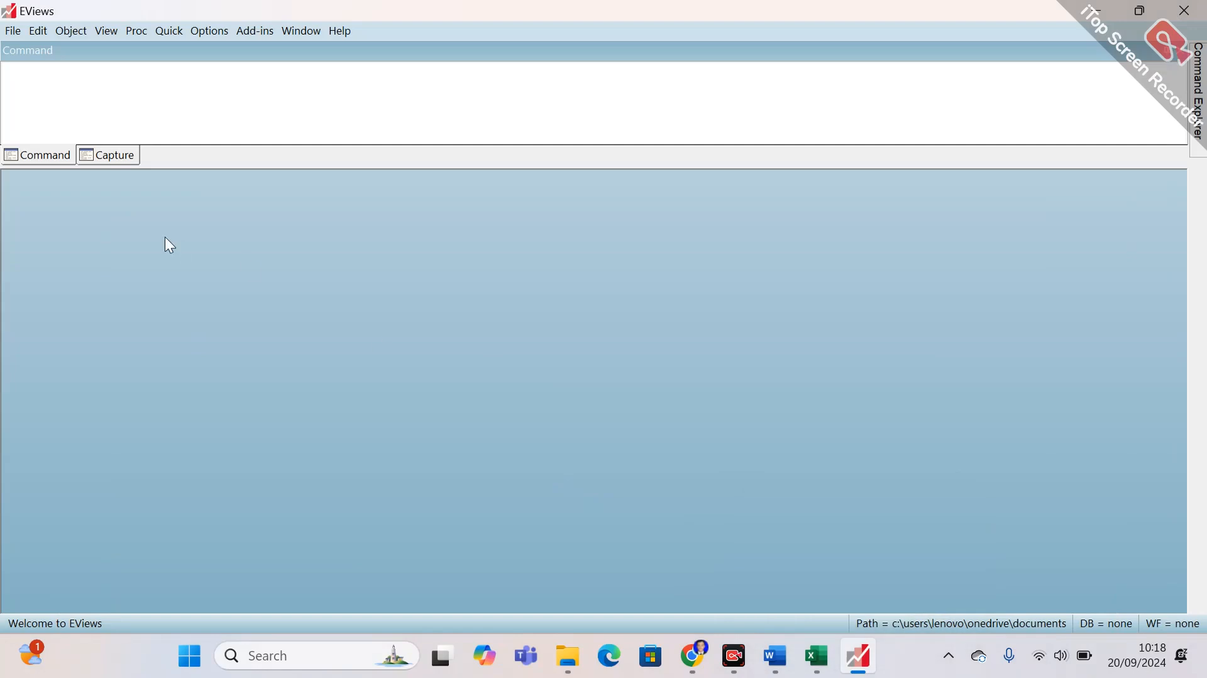
Start a file import and open the DATA PANEL workbook from the DATA PRAKTIKUM folder.
{"action": "left_click", "coordinate": [13, 32]}
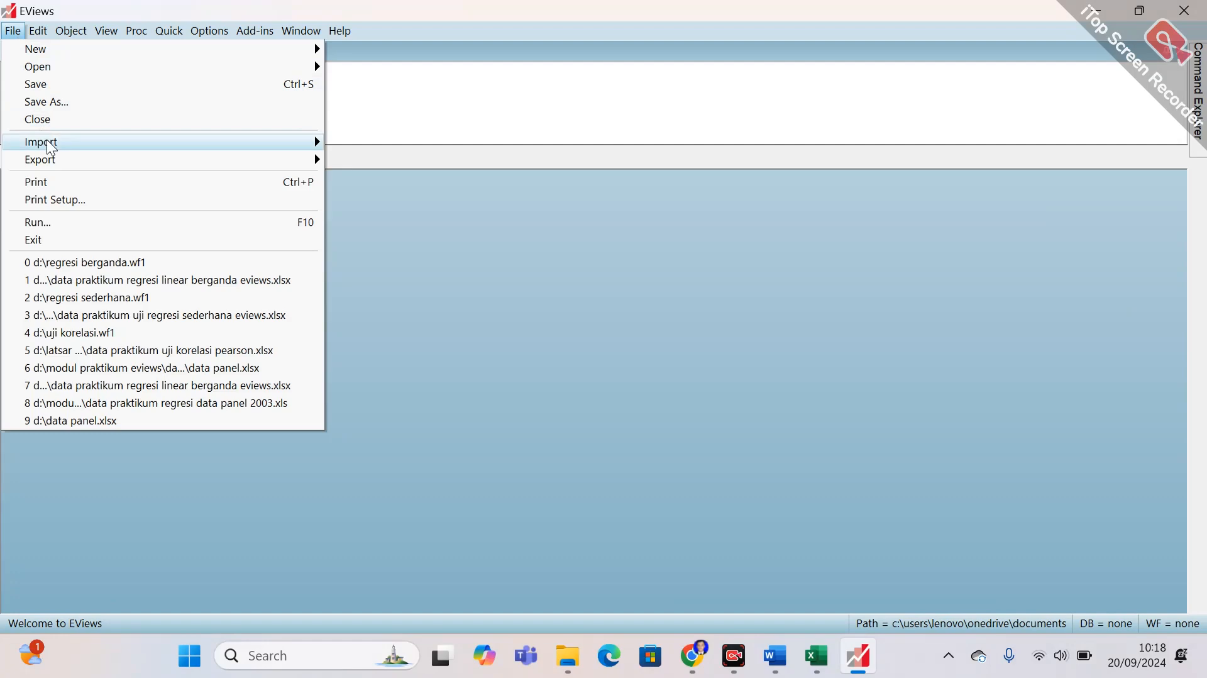
{"action": "mouse_move", "coordinate": [308, 144]}
{"action": "left_click", "coordinate": [383, 146]}
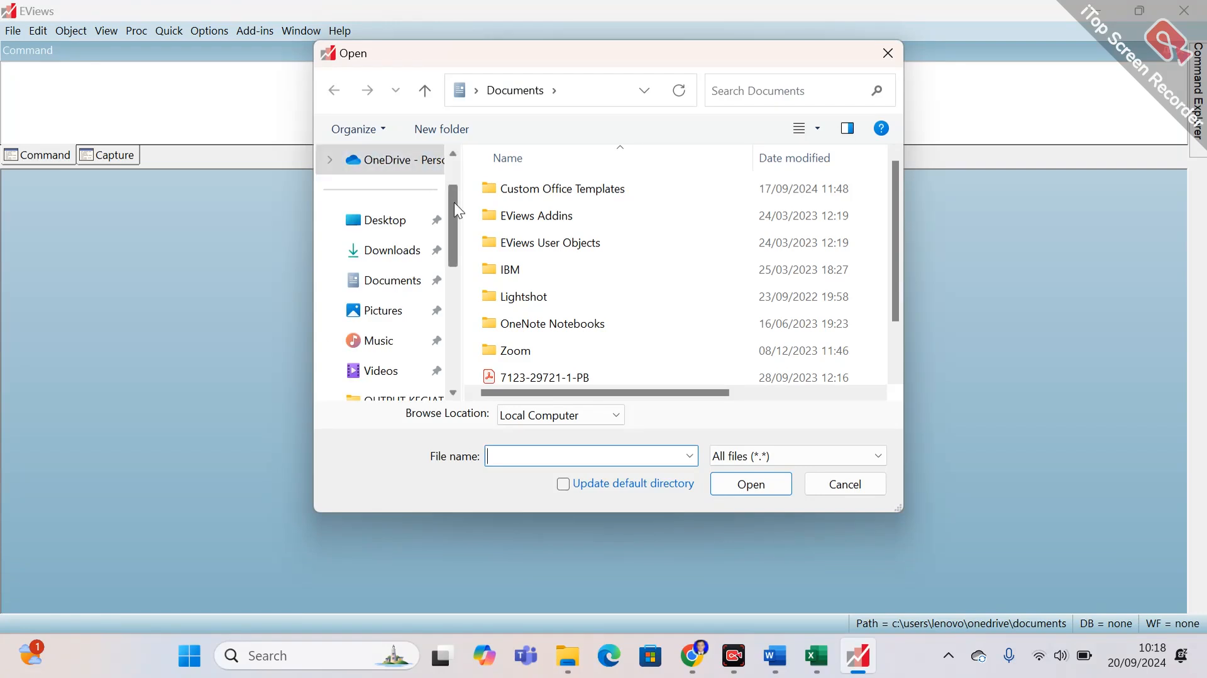
{"action": "left_click_drag", "start_coordinate": [453, 202], "coordinate": [455, 311]}
{"action": "left_click", "coordinate": [414, 344]}
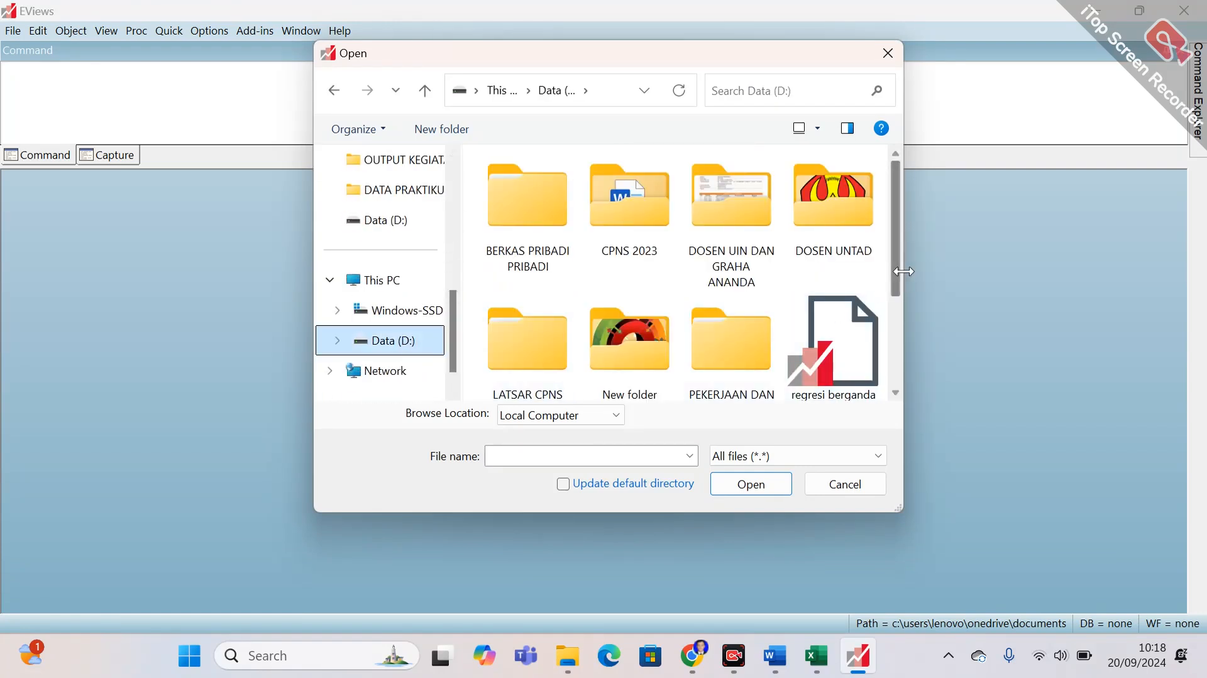
{"action": "left_click", "coordinate": [433, 199]}
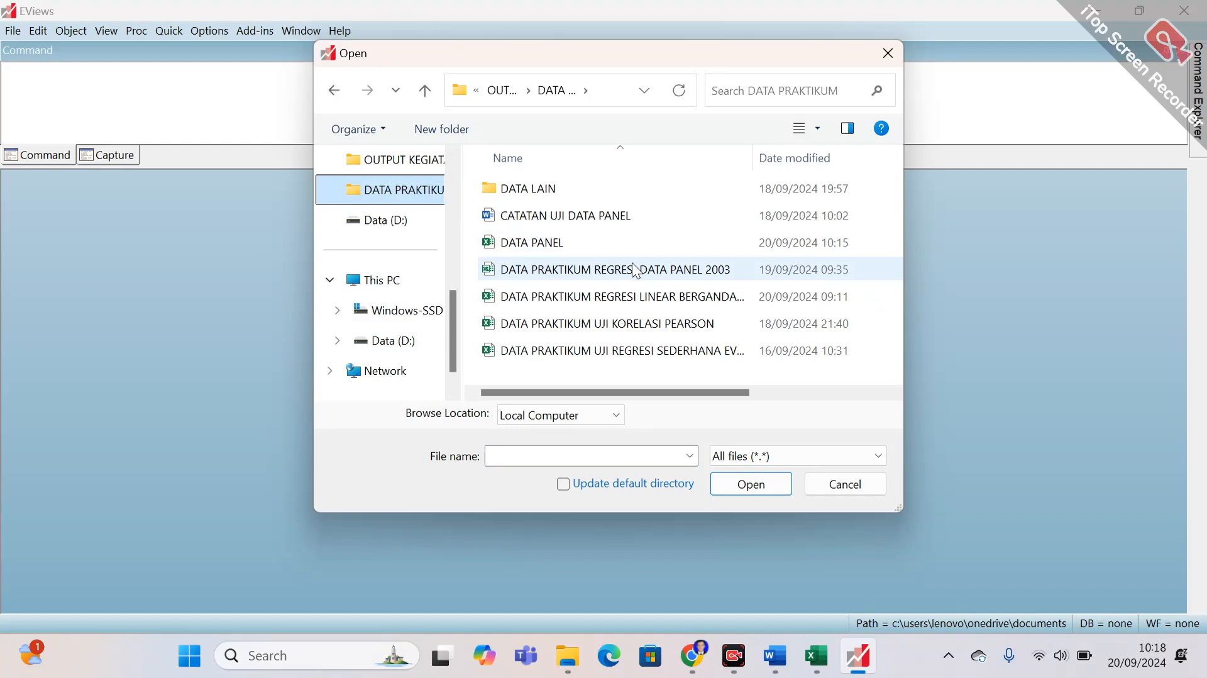
{"action": "left_click", "coordinate": [578, 247]}
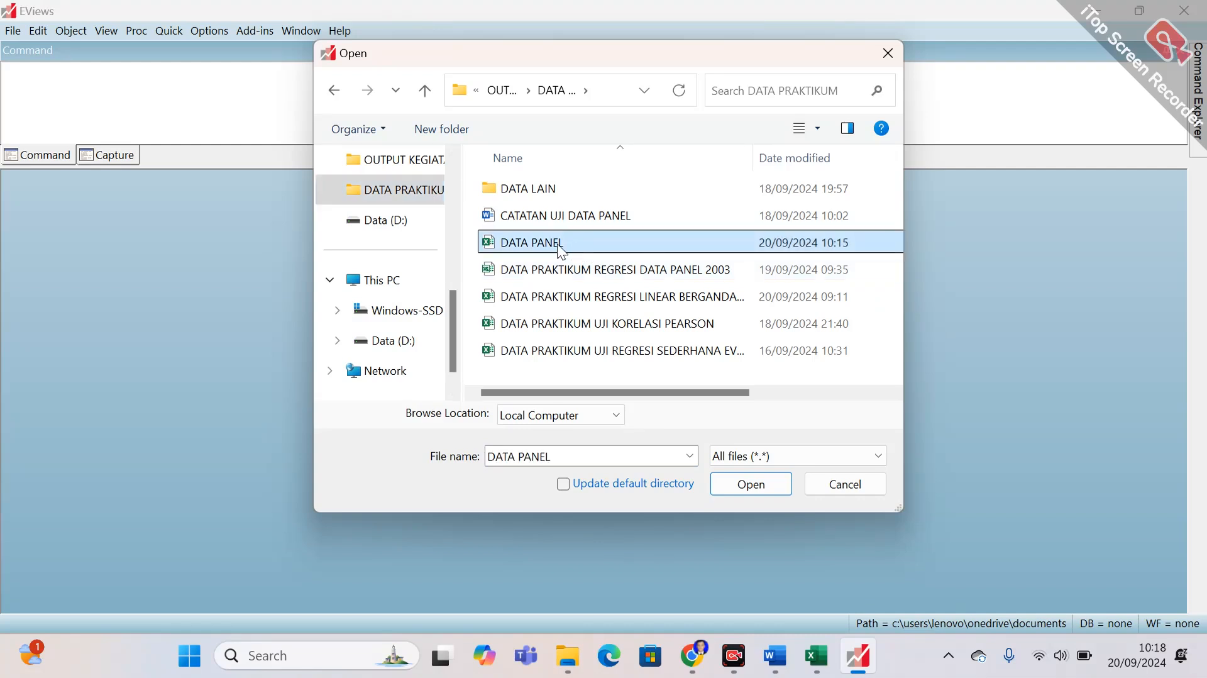
{"action": "left_click", "coordinate": [559, 247]}
{"action": "left_click", "coordinate": [673, 242]}
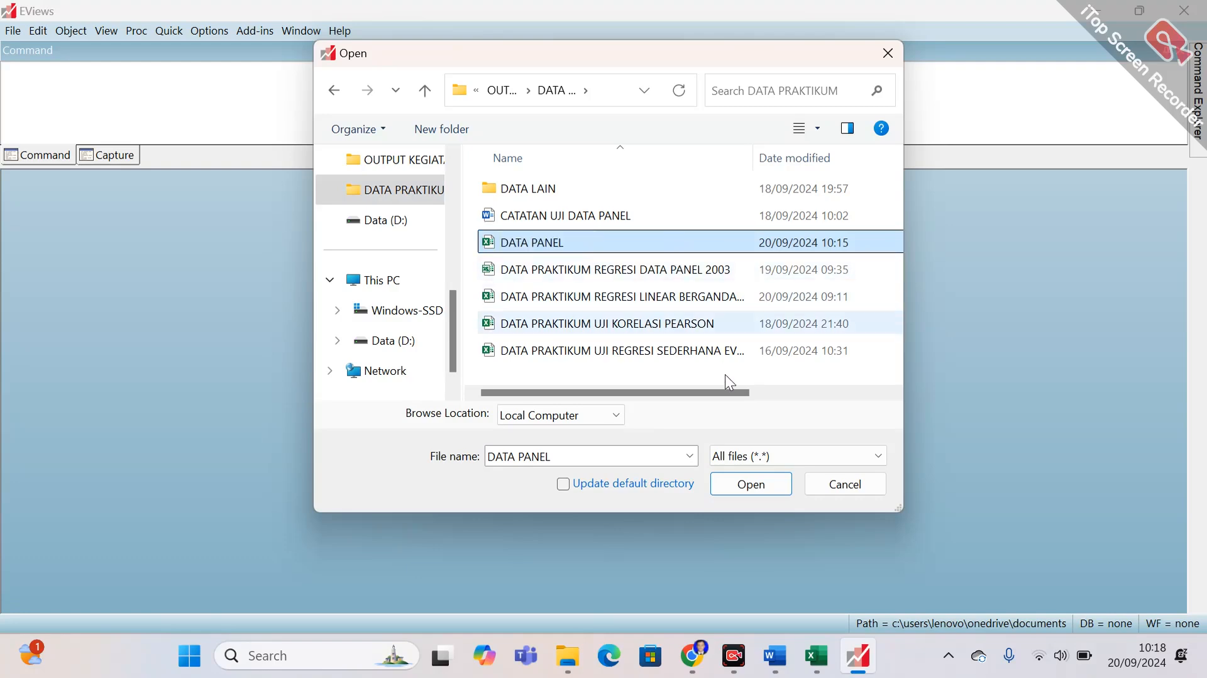
{"action": "left_click", "coordinate": [753, 485]}
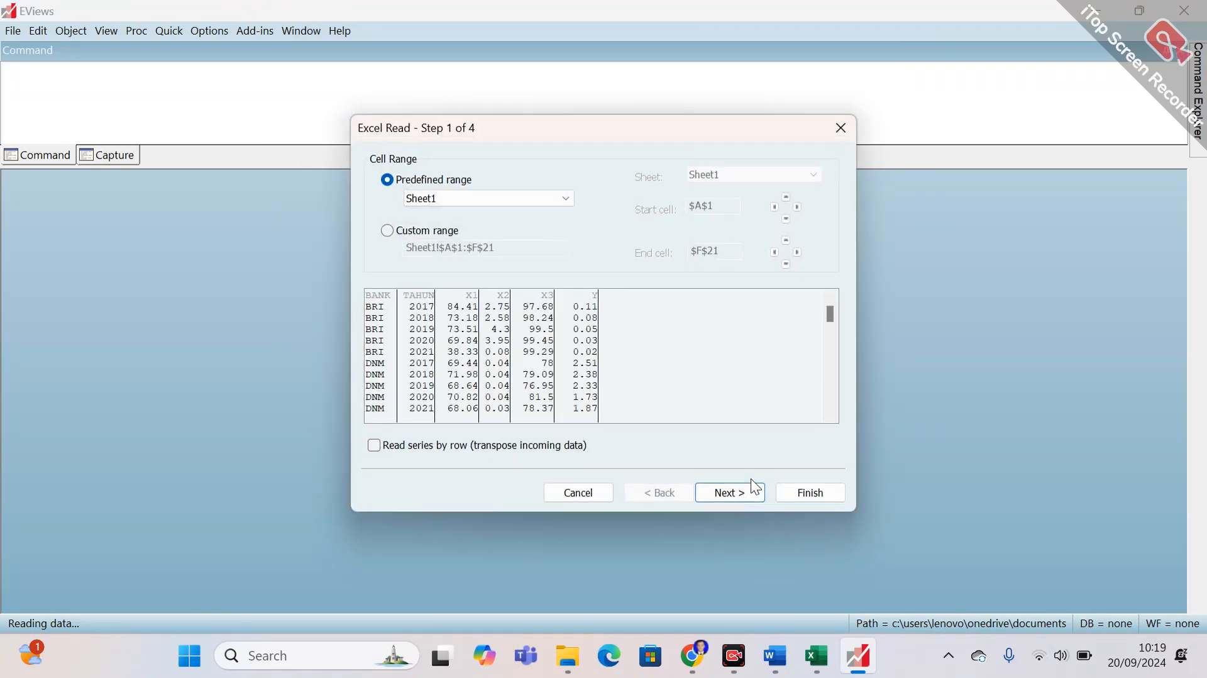
Look over the import header settings, check the table's extent down to F21 in the Excel workbook, and return to EViews.
{"action": "left_click", "coordinate": [751, 489]}
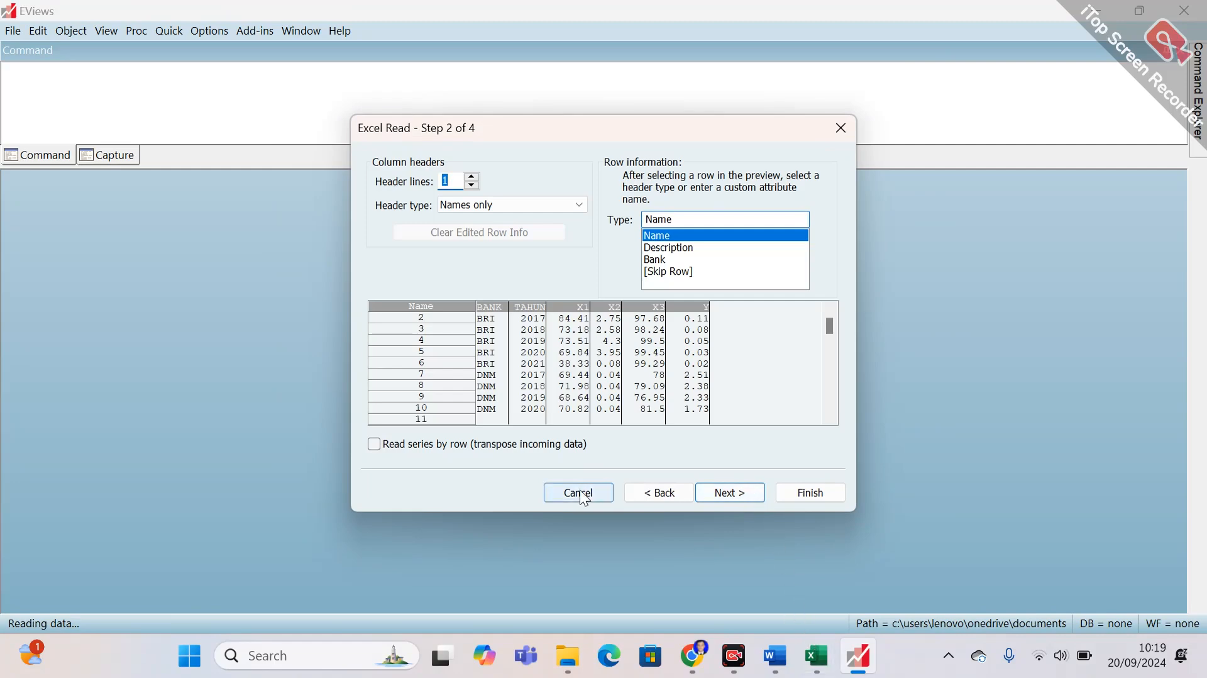
{"action": "left_click", "coordinate": [641, 496]}
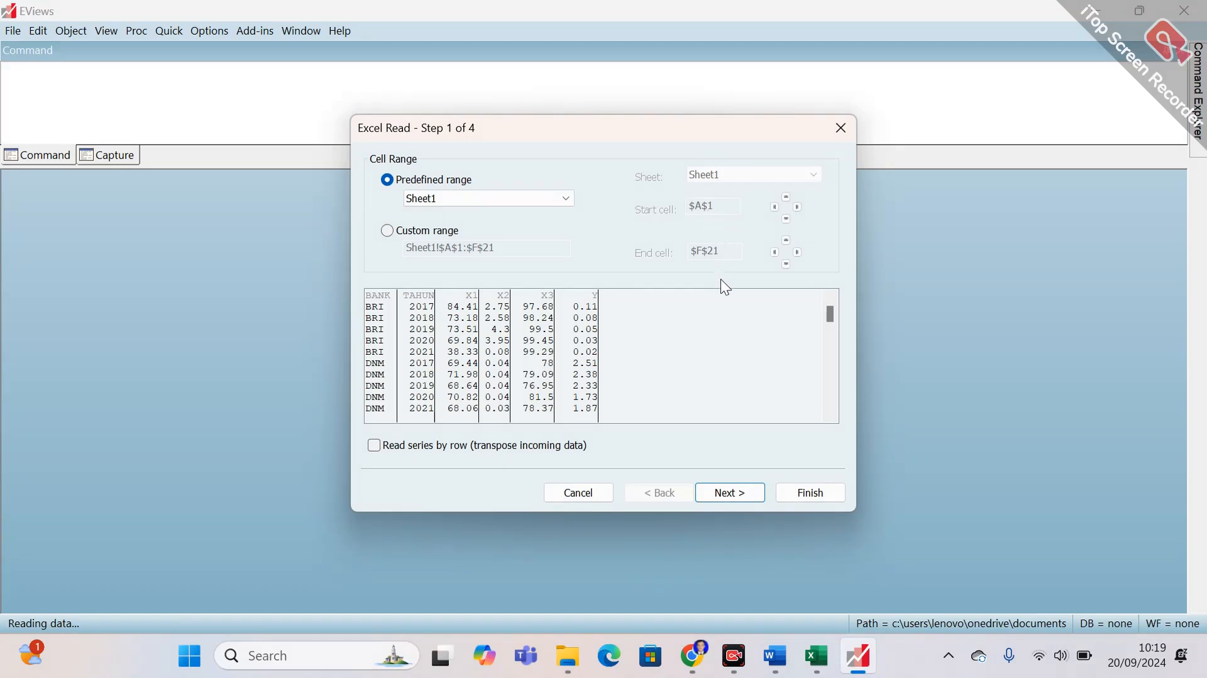
{"action": "left_click", "coordinate": [816, 655]}
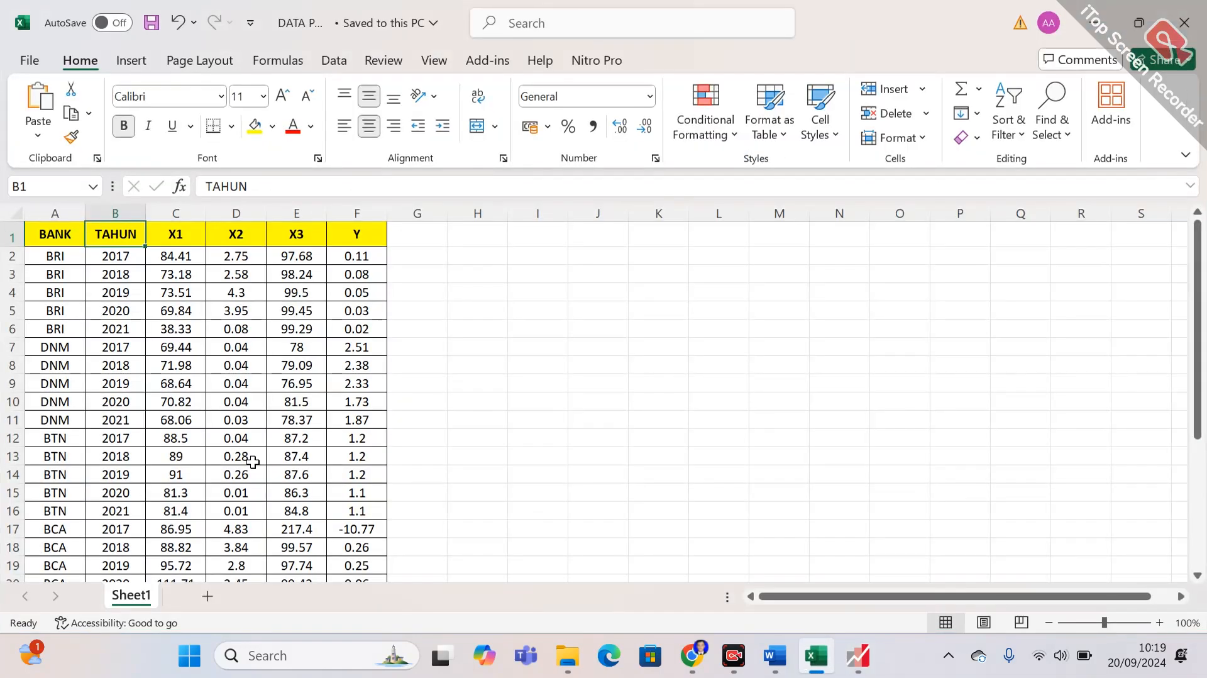
{"action": "left_click", "coordinate": [45, 245]}
{"action": "key", "text": "Down"}
{"action": "key", "text": "Down"}
{"action": "key", "text": "Down"}
{"action": "key", "text": "Down"}
{"action": "key", "text": "Down"}
{"action": "key", "text": "Down"}
{"action": "key", "text": "Down"}
{"action": "key", "text": "Down"}
{"action": "key", "text": "Down"}
{"action": "key", "text": "Down"}
{"action": "key", "text": "Down"}
{"action": "key", "text": "Down"}
{"action": "key", "text": "Down"}
{"action": "key", "text": "Down"}
{"action": "key", "text": "Down"}
{"action": "key", "text": "Down"}
{"action": "key", "text": "Down"}
{"action": "key", "text": "Down"}
{"action": "key", "text": "Down"}
{"action": "key", "text": "Down"}
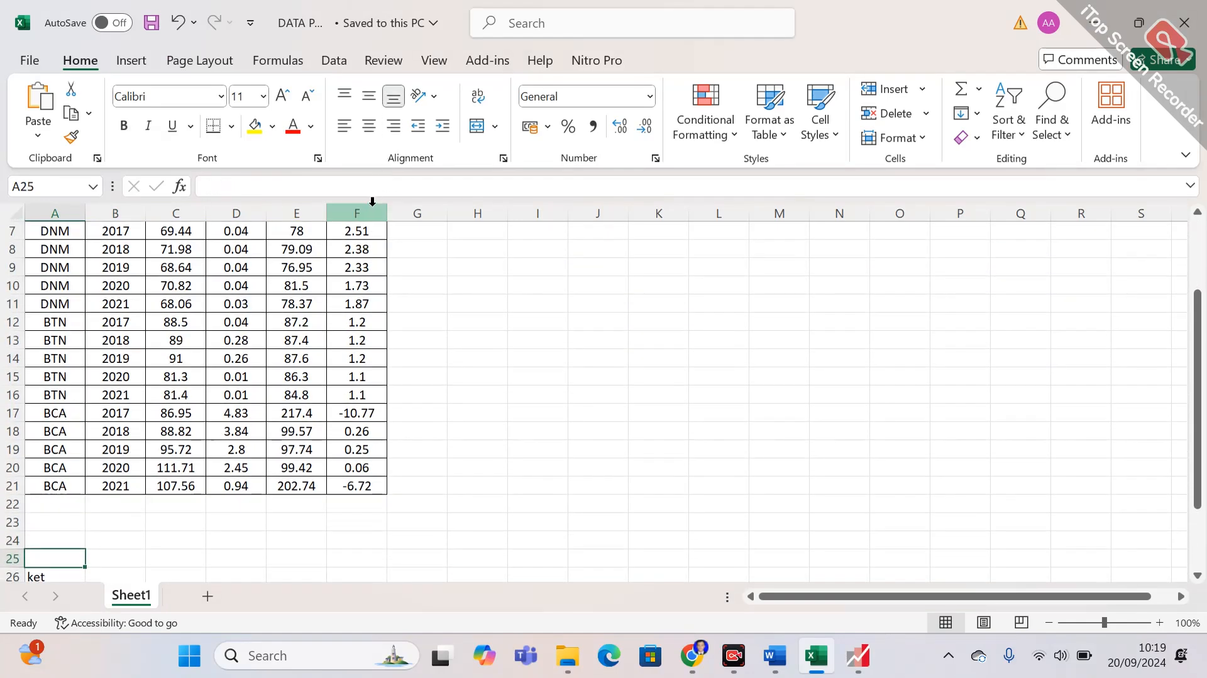
{"action": "left_click", "coordinate": [373, 490]}
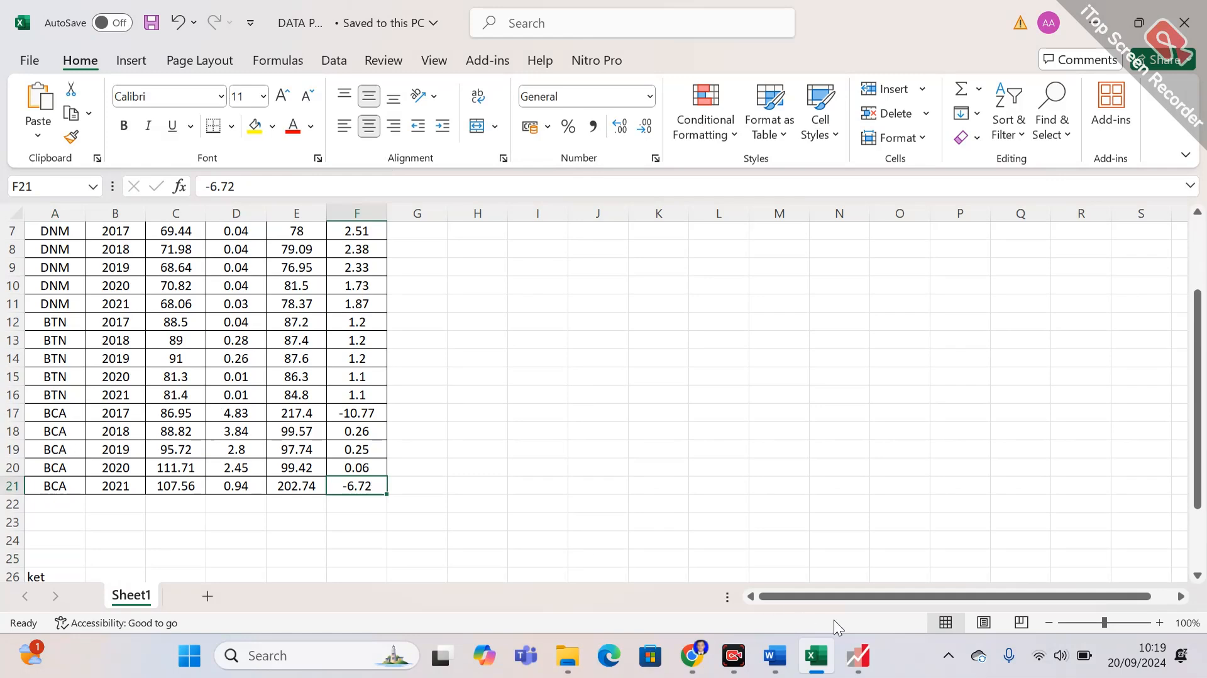
{"action": "left_click", "coordinate": [859, 666]}
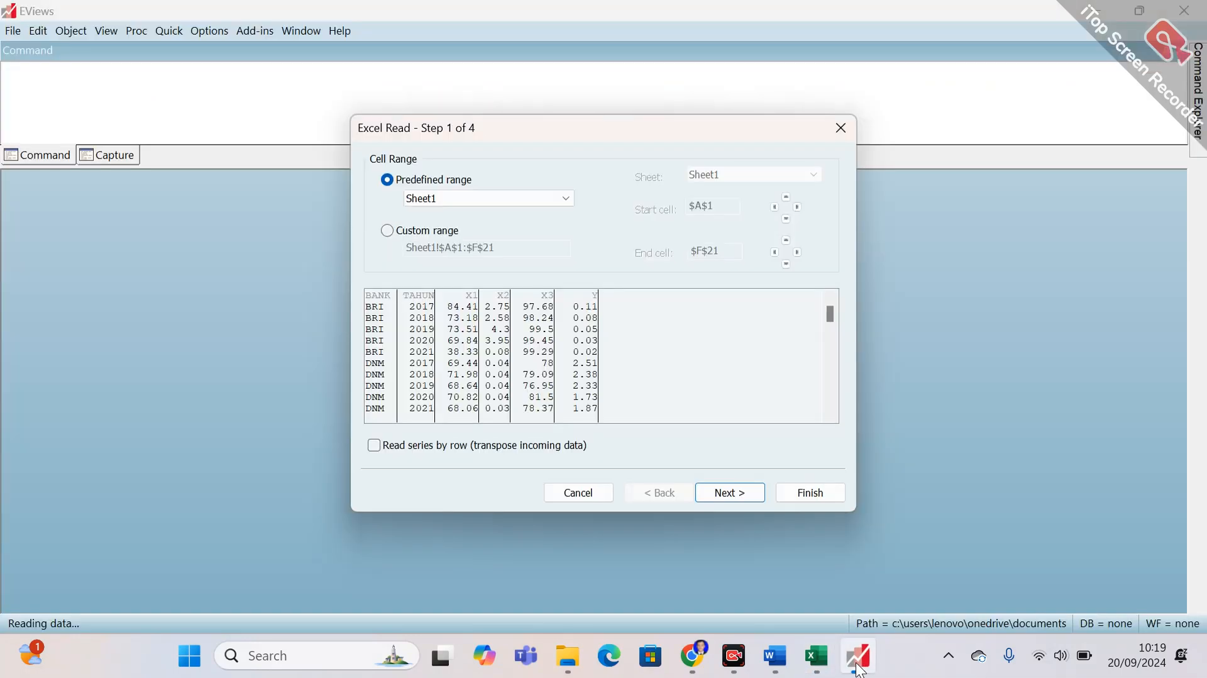
Advance to the import's column settings, keep BANK as Character and set the TAHUN data type to Date.
{"action": "left_click", "coordinate": [735, 492]}
{"action": "left_click", "coordinate": [739, 493]}
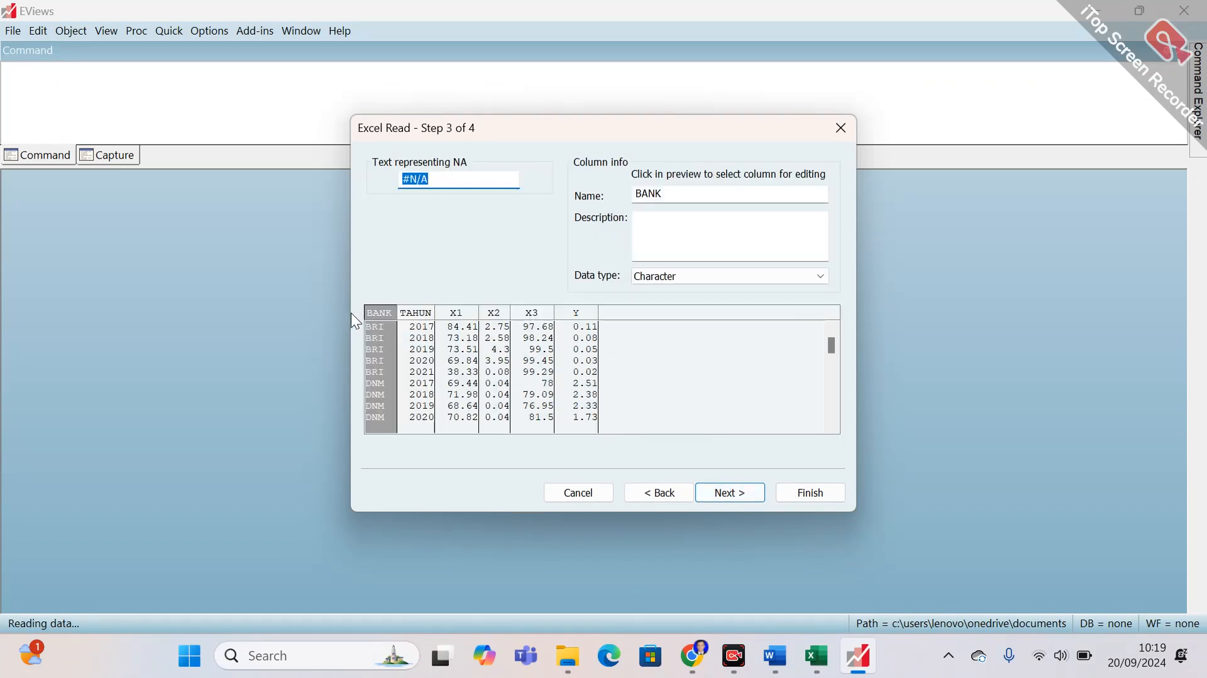
{"action": "left_click", "coordinate": [383, 318]}
{"action": "left_click", "coordinate": [670, 278]}
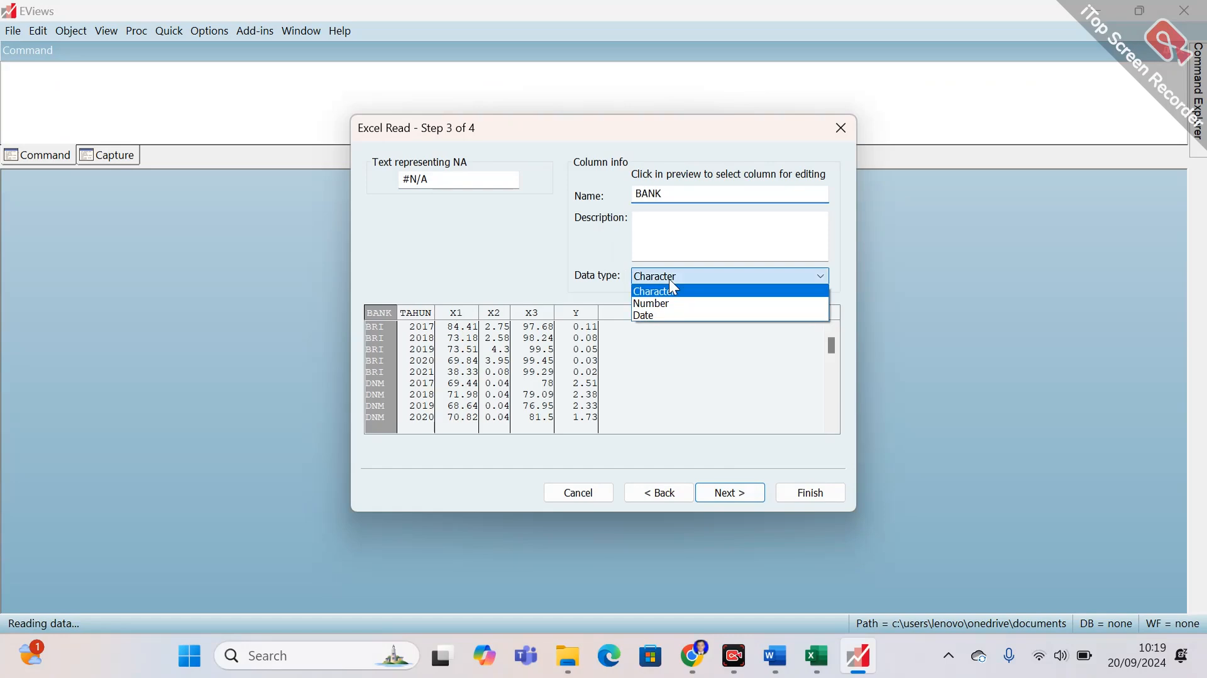
{"action": "left_click", "coordinate": [669, 280]}
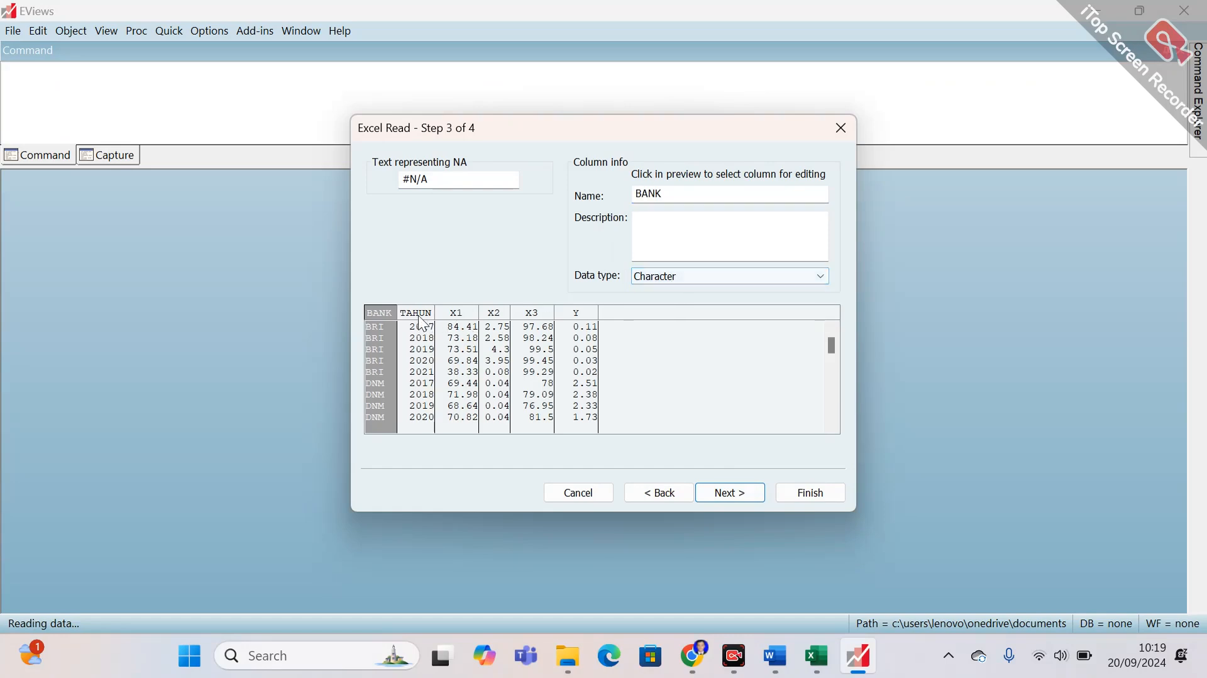
{"action": "left_click", "coordinate": [415, 313]}
{"action": "left_click", "coordinate": [657, 276]}
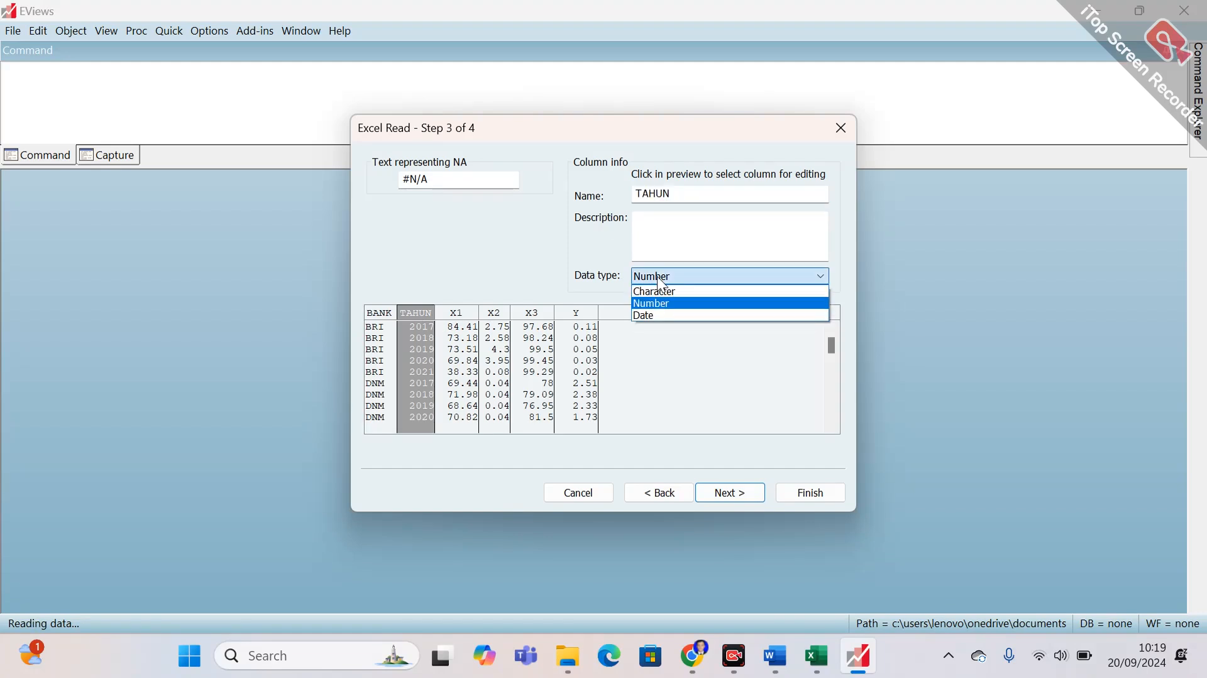
{"action": "left_click", "coordinate": [656, 316]}
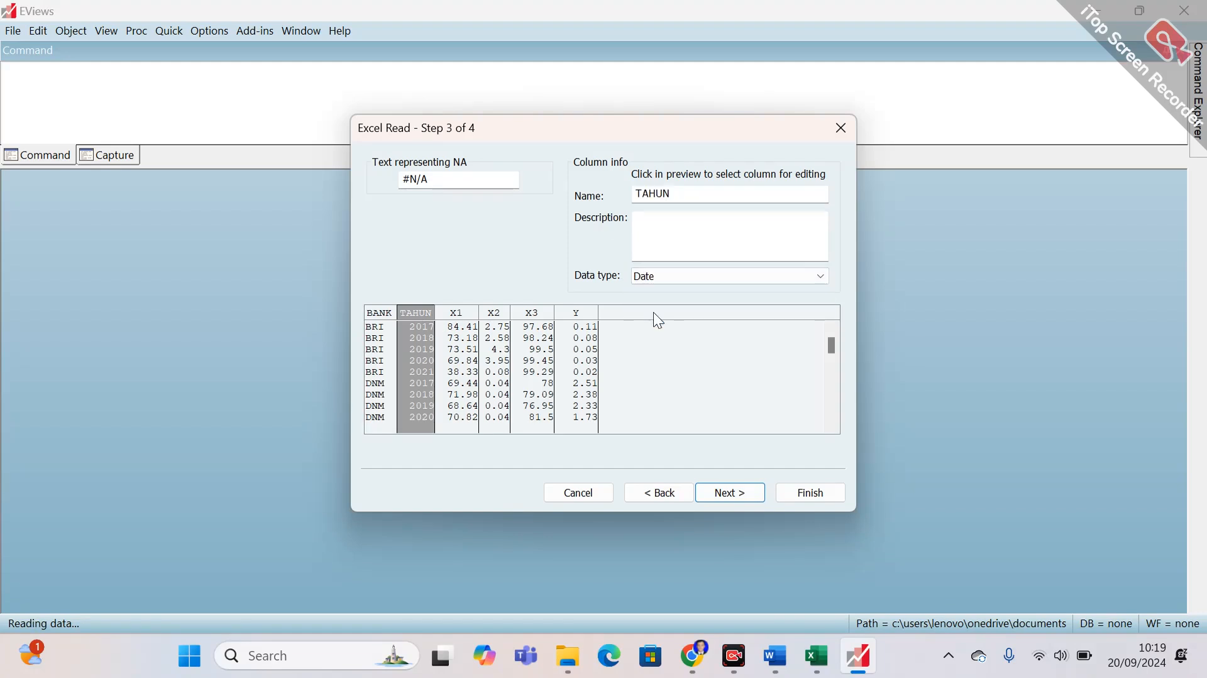
Check the data types of the X1, X2, X3 and Y columns in the import preview.
{"action": "left_click", "coordinate": [459, 313]}
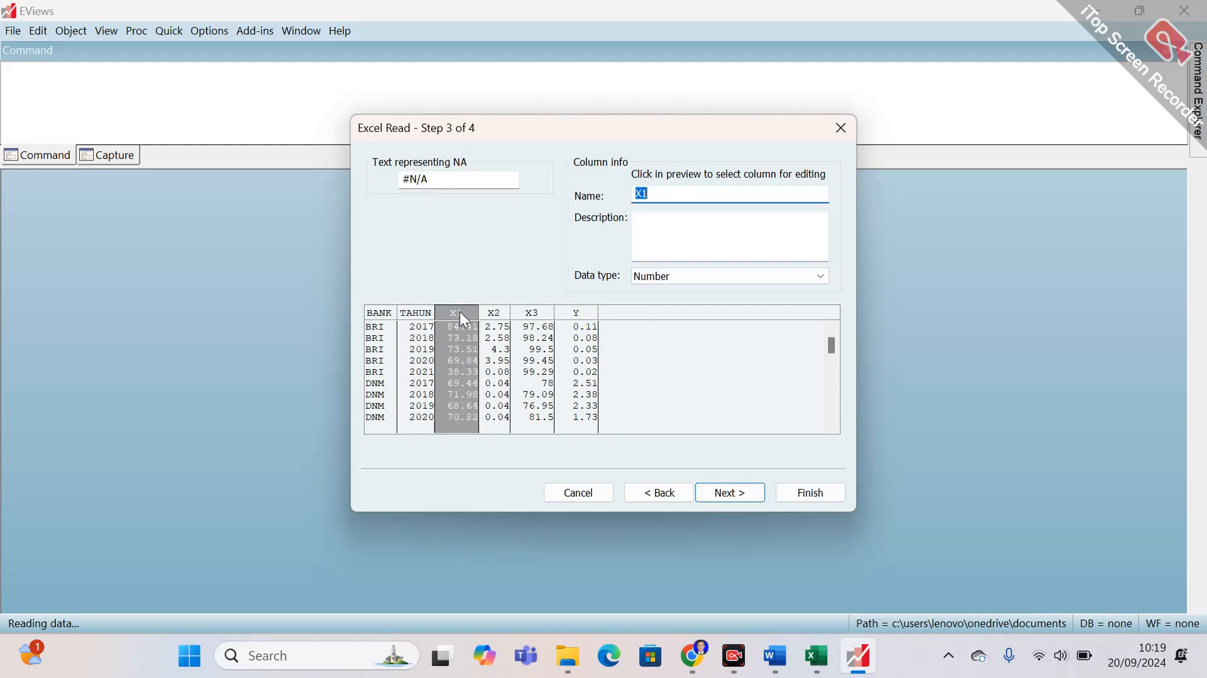
{"action": "left_click", "coordinate": [496, 313]}
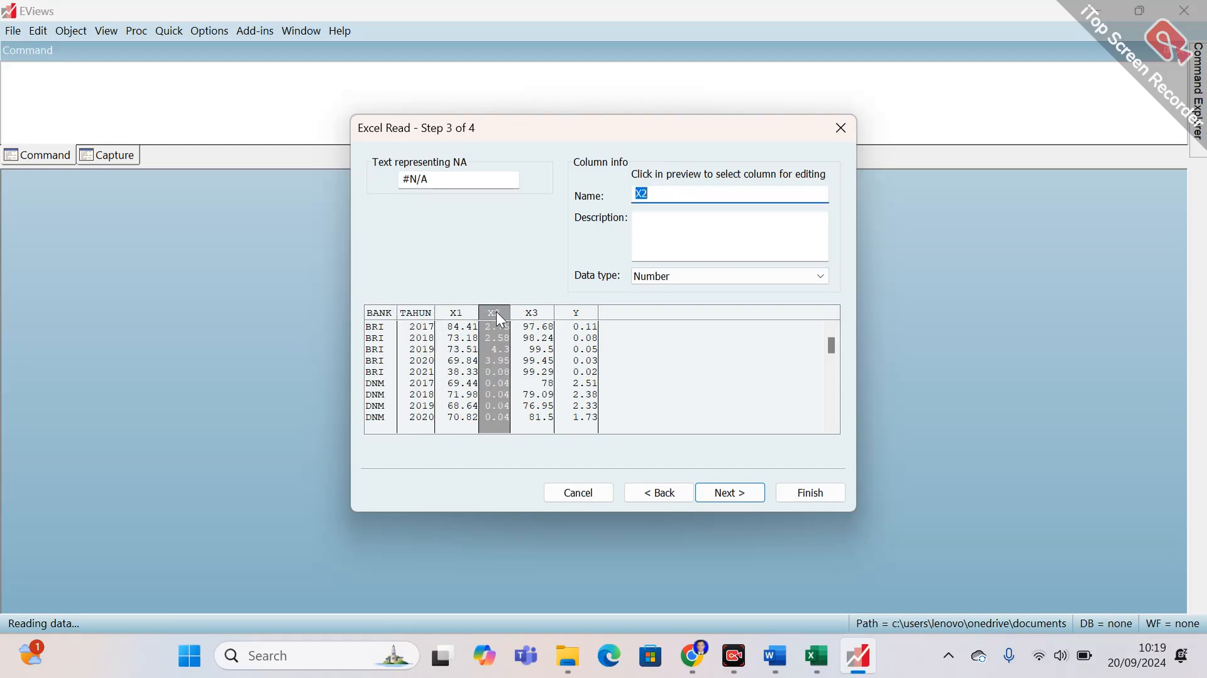
{"action": "left_click", "coordinate": [536, 313]}
{"action": "left_click", "coordinate": [580, 320]}
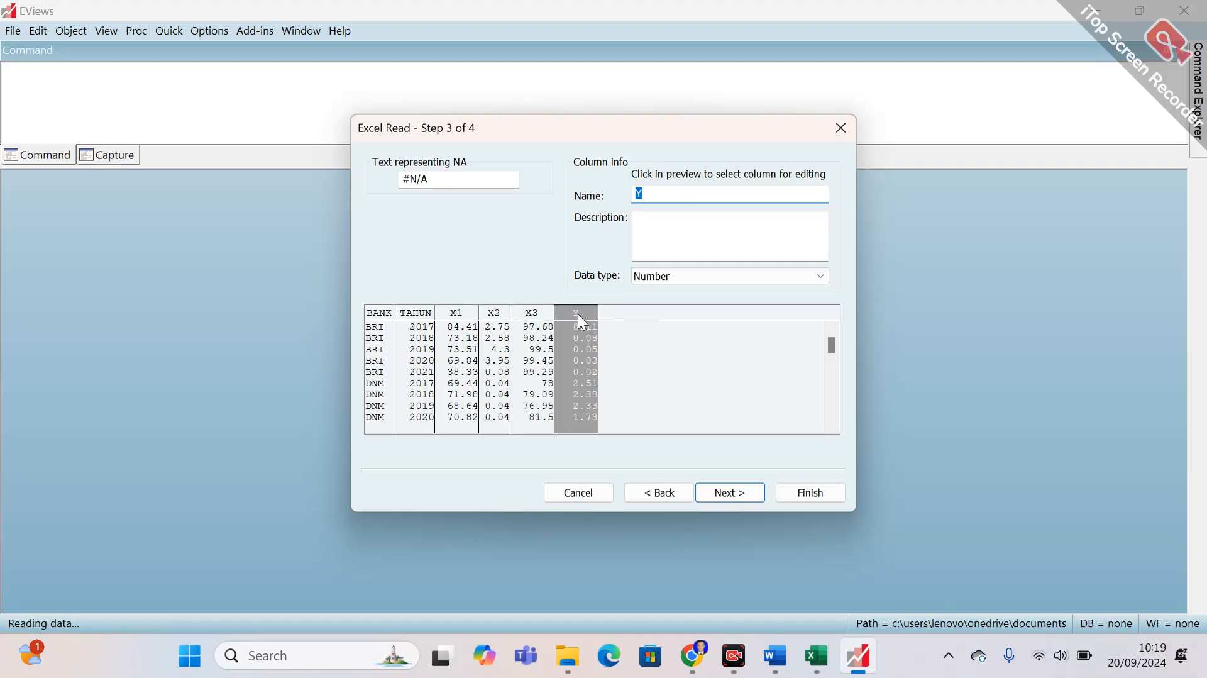
Finish the import as a new Dated Panel workfile, without linking the series to the external source.
{"action": "left_click", "coordinate": [746, 498]}
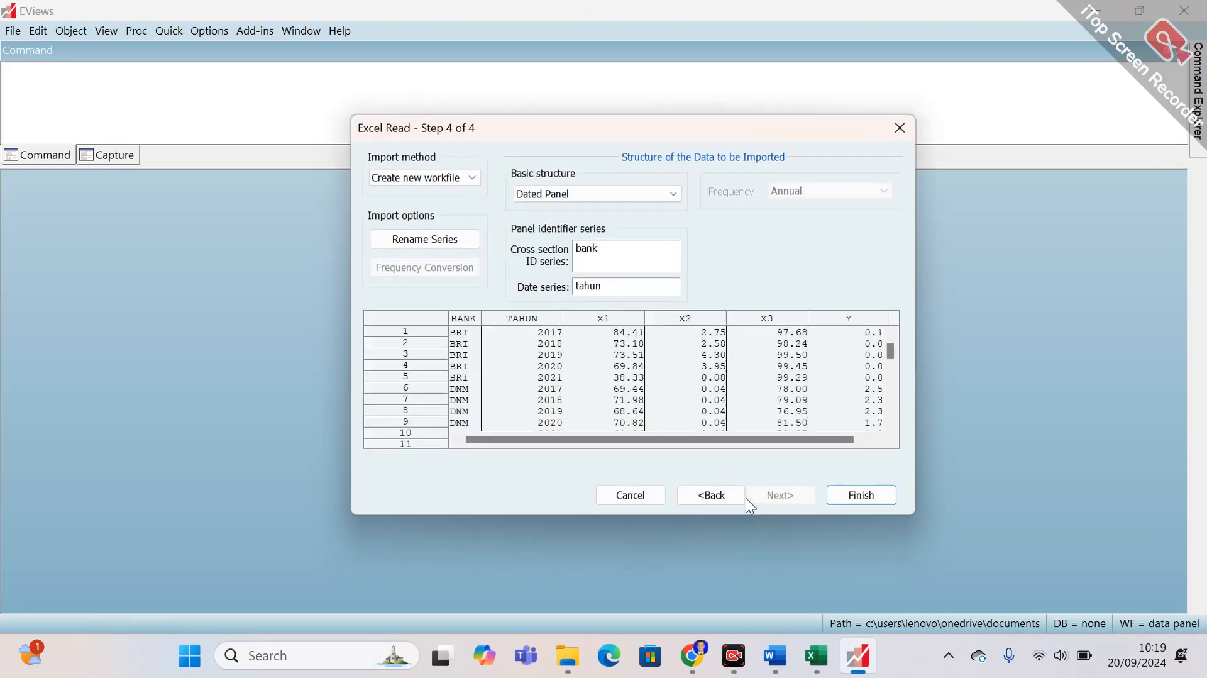
{"action": "left_click", "coordinate": [620, 201]}
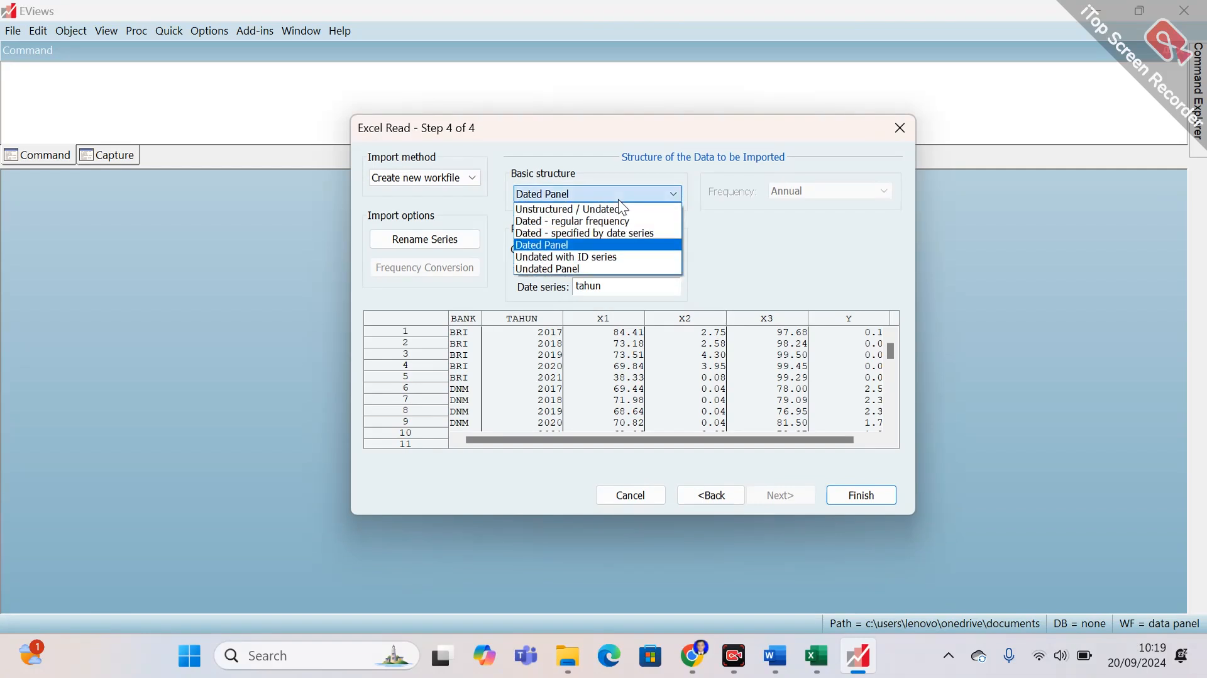
{"action": "left_click", "coordinate": [572, 246]}
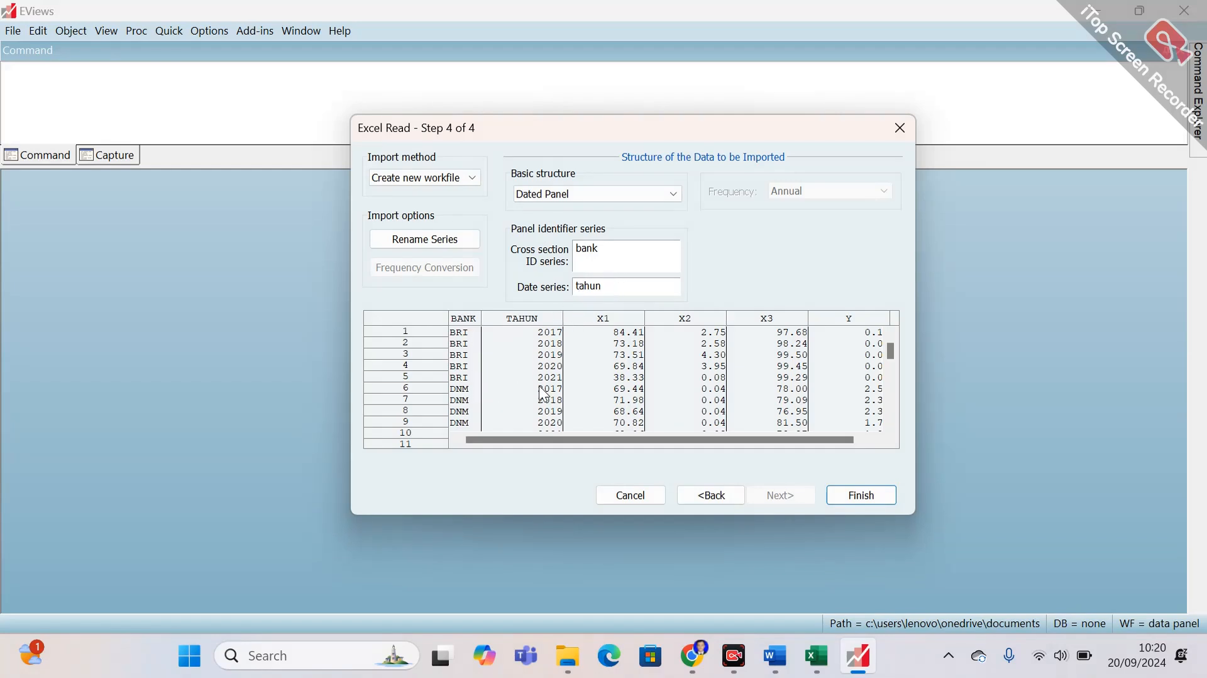
{"action": "left_click", "coordinate": [857, 497]}
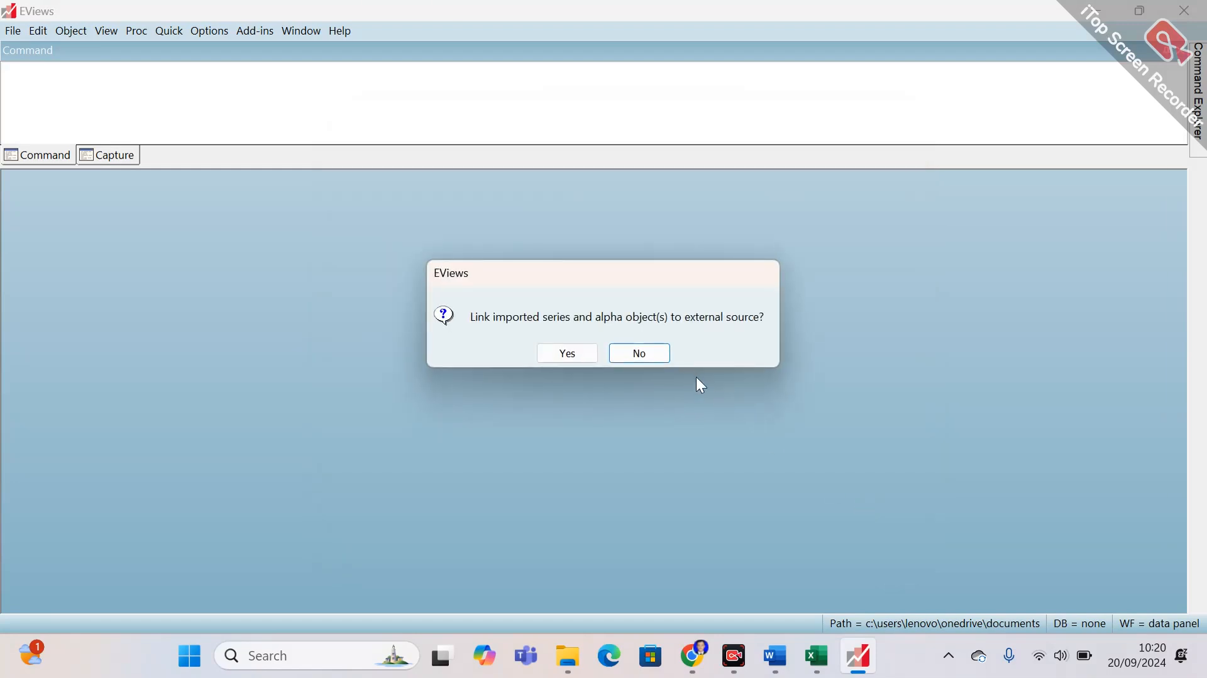
{"action": "left_click", "coordinate": [651, 356]}
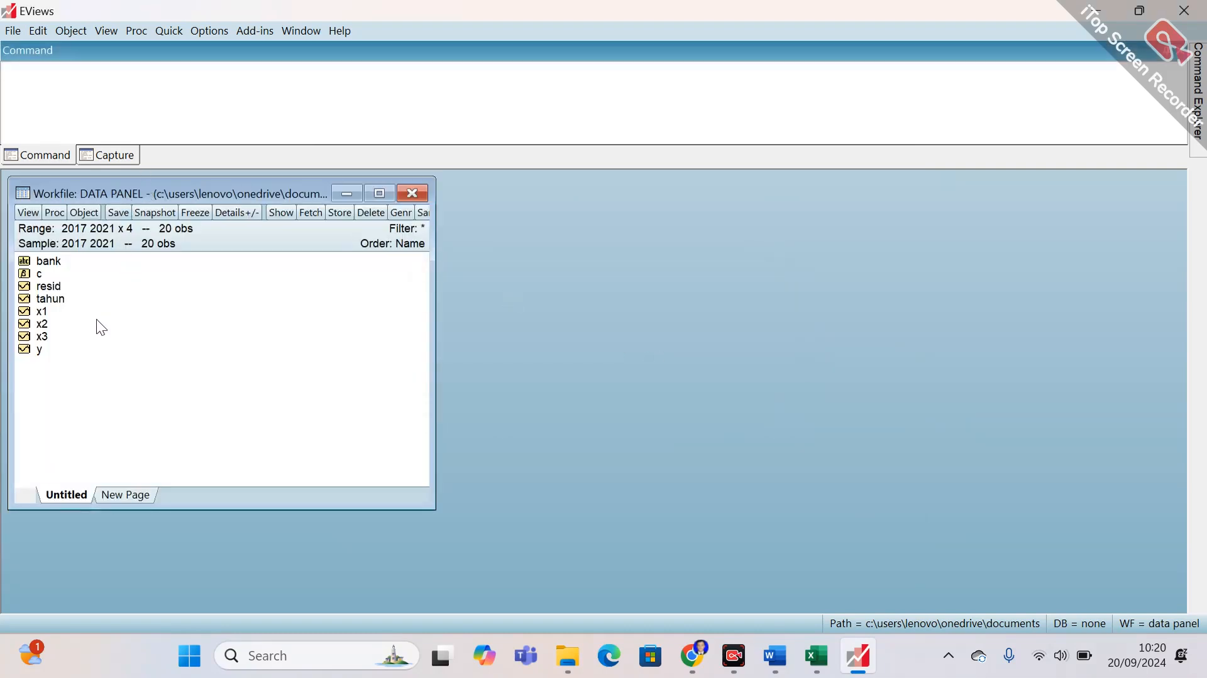
Open the x1 series and place its window beside the workfile window.
{"action": "double_click", "coordinate": [42, 314]}
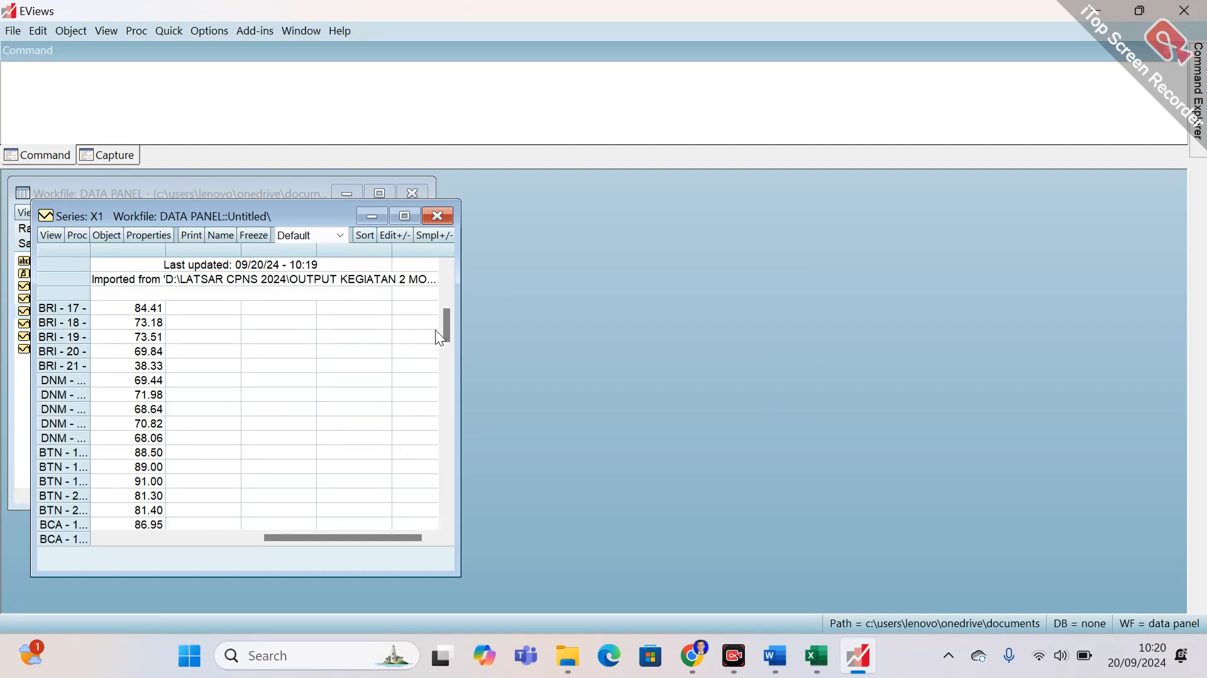
{"action": "mouse_move", "coordinate": [452, 329]}
{"action": "left_mouse_down"}
{"action": "mouse_move", "coordinate": [450, 349]}
{"action": "mouse_move", "coordinate": [450, 318]}
{"action": "left_mouse_up"}
{"action": "left_click_drag", "start_coordinate": [314, 218], "coordinate": [722, 200]}
Look through the source data in the Excel workbook for comparison, return to EViews and close the x1 series.
{"action": "left_click", "coordinate": [817, 657]}
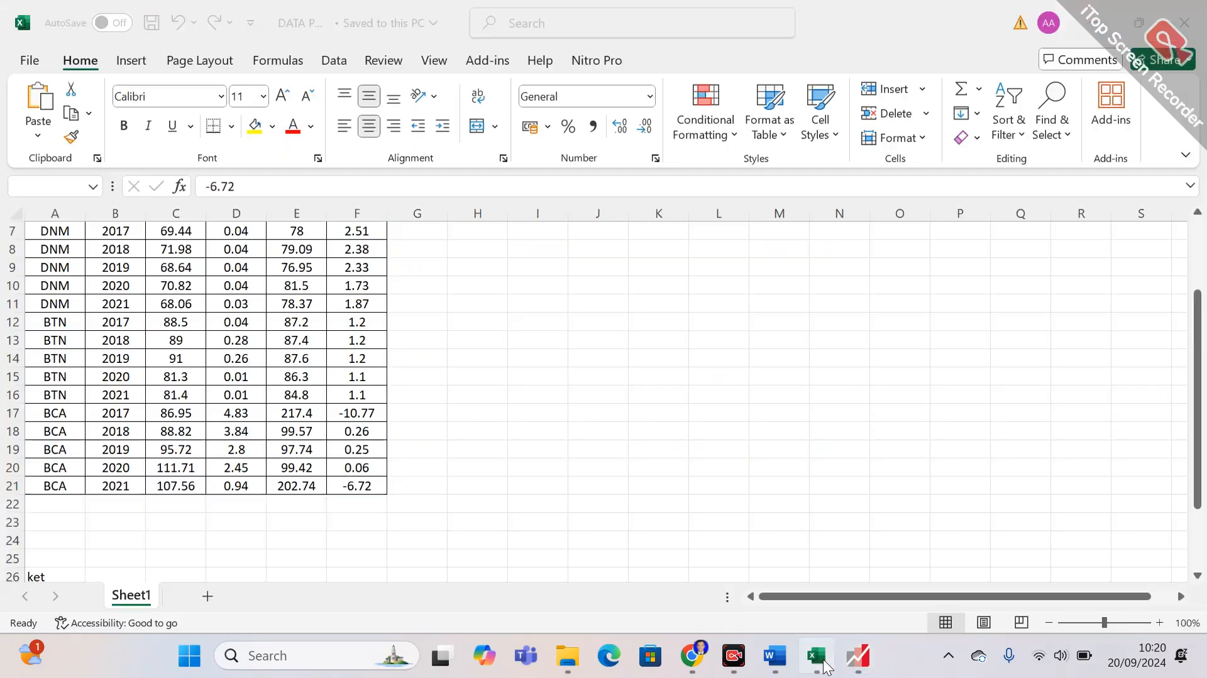
{"action": "key", "text": "Up"}
{"action": "key", "text": "Up"}
{"action": "key", "text": "Up"}
{"action": "key", "text": "Up"}
{"action": "key", "text": "Up"}
{"action": "key", "text": "Up"}
{"action": "key", "text": "Up"}
{"action": "key", "text": "Up"}
{"action": "key", "text": "Up"}
{"action": "key", "text": "Up"}
{"action": "key", "text": "Up"}
{"action": "key", "text": "Up"}
{"action": "key", "text": "Up"}
{"action": "key", "text": "Up"}
{"action": "key", "text": "Up"}
{"action": "key", "text": "Up"}
{"action": "key", "text": "Up"}
{"action": "key", "text": "Up"}
{"action": "key", "text": "Up"}
{"action": "key", "text": "Up"}
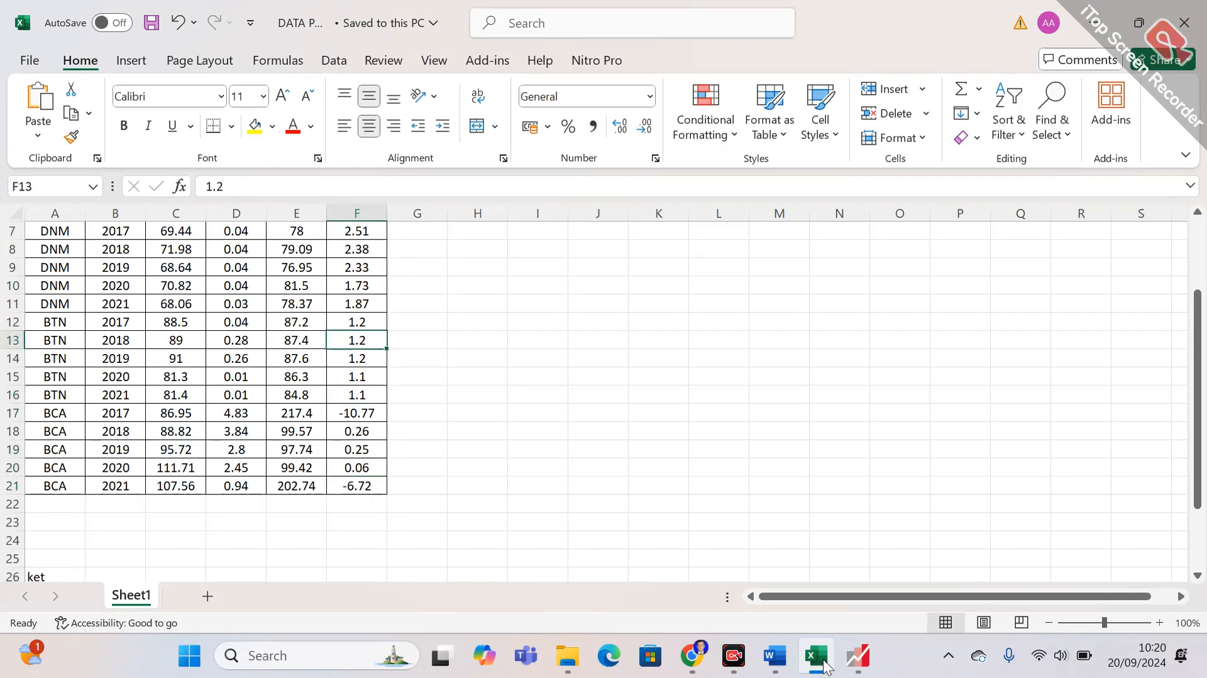
{"action": "left_click", "coordinate": [858, 657]}
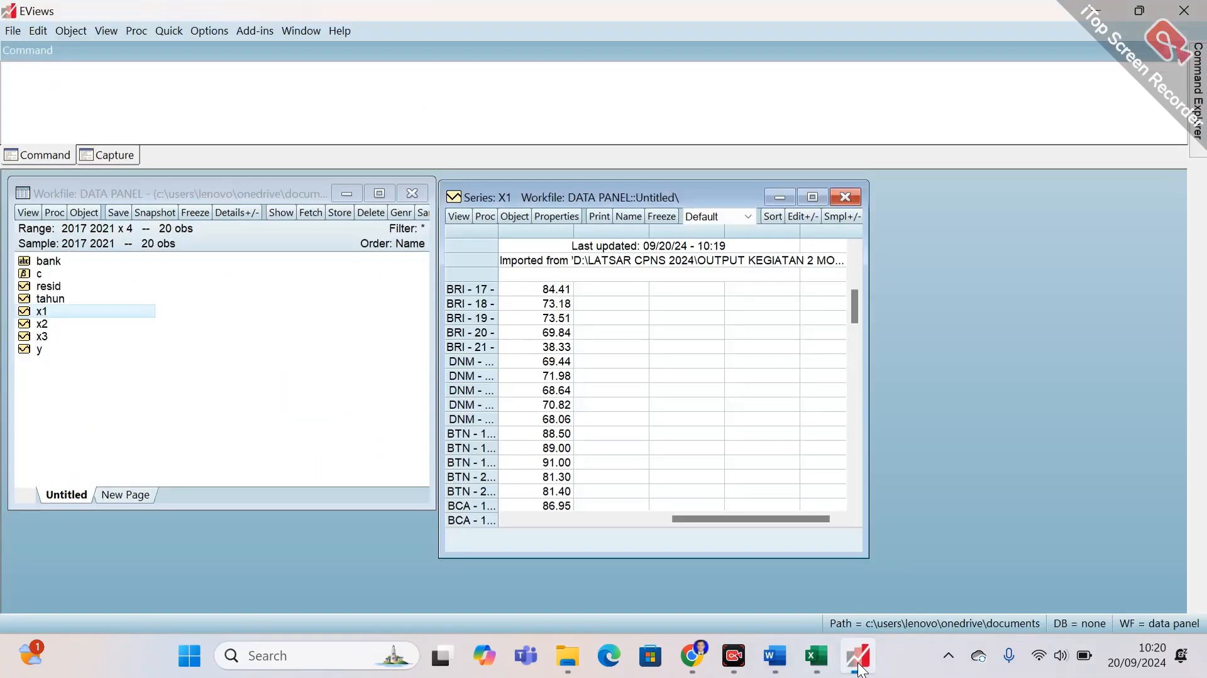
{"action": "left_click", "coordinate": [845, 197]}
View the x2 and x3 series in turn, closing each one, and open the y series.
{"action": "double_click", "coordinate": [54, 324]}
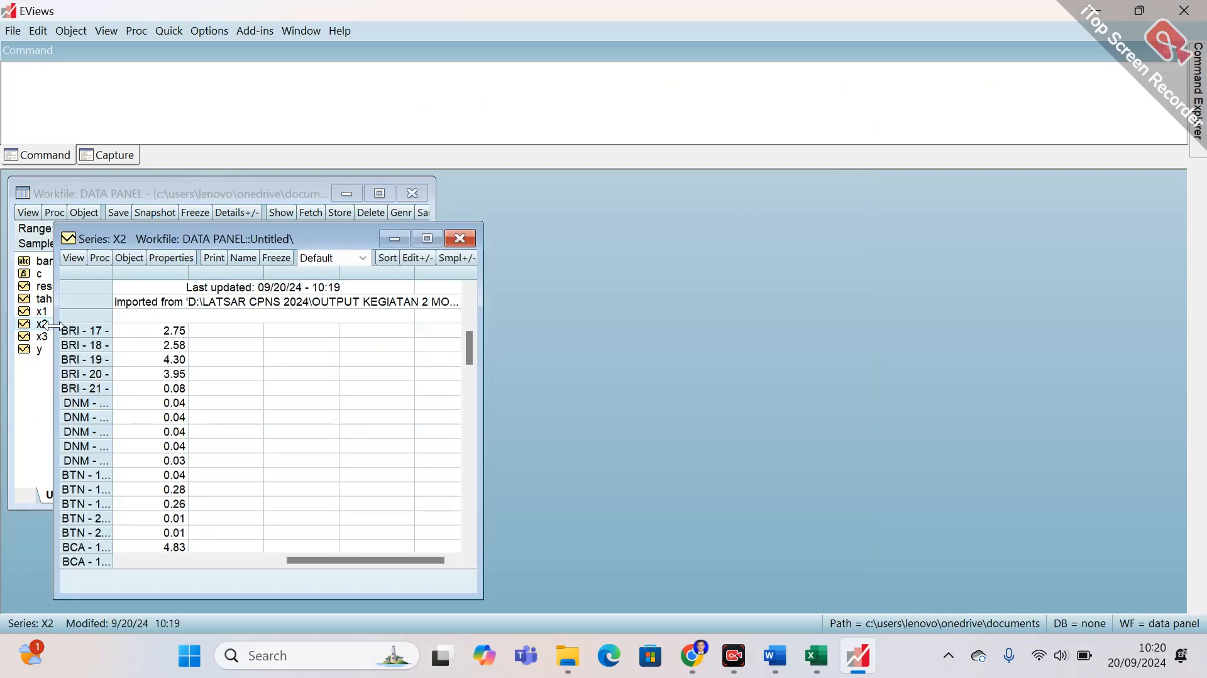
{"action": "left_click", "coordinate": [460, 238]}
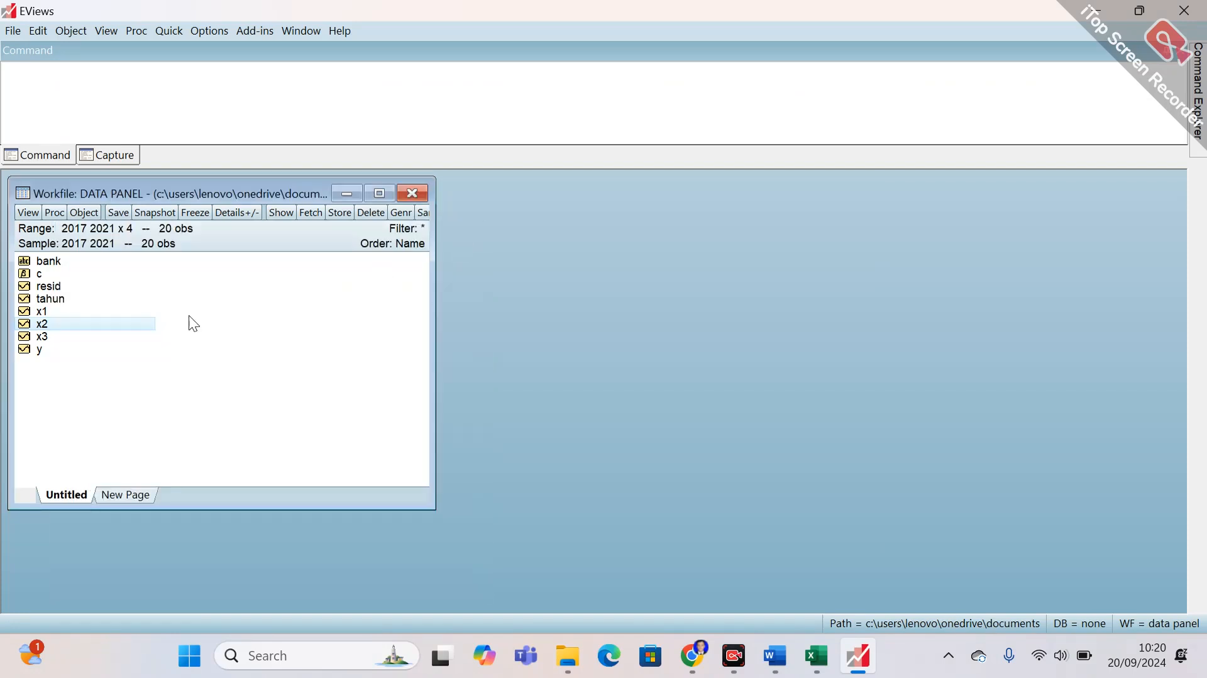
{"action": "double_click", "coordinate": [43, 337]}
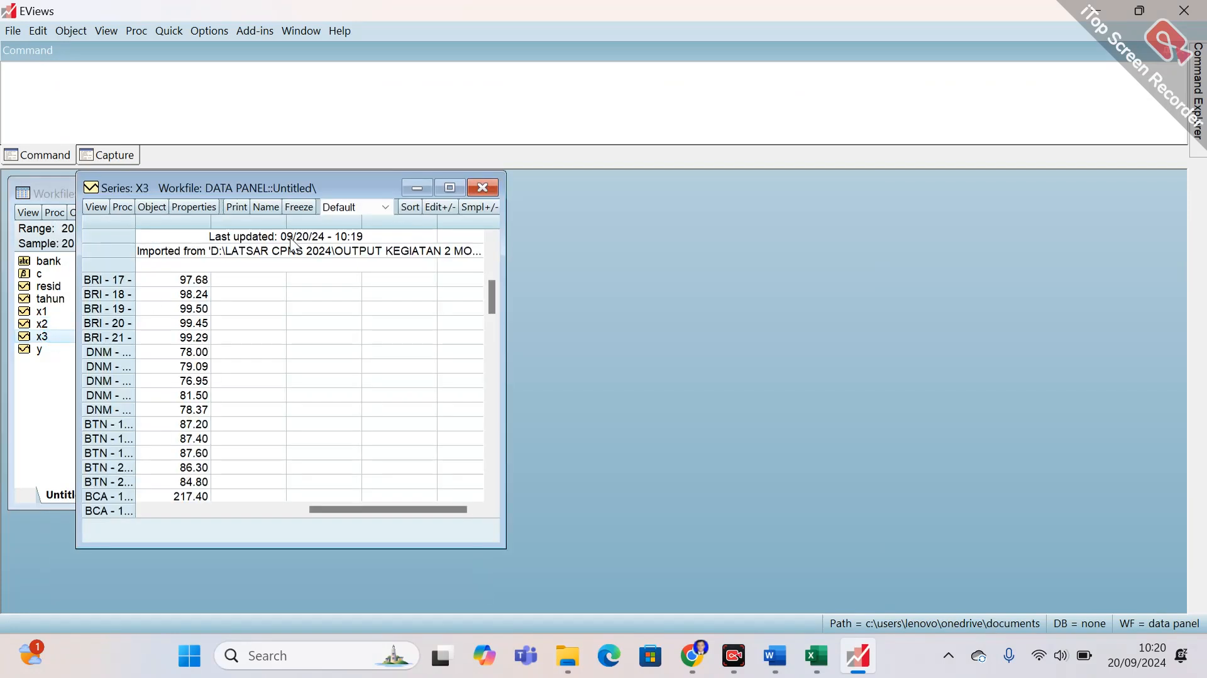
{"action": "left_click", "coordinate": [489, 190]}
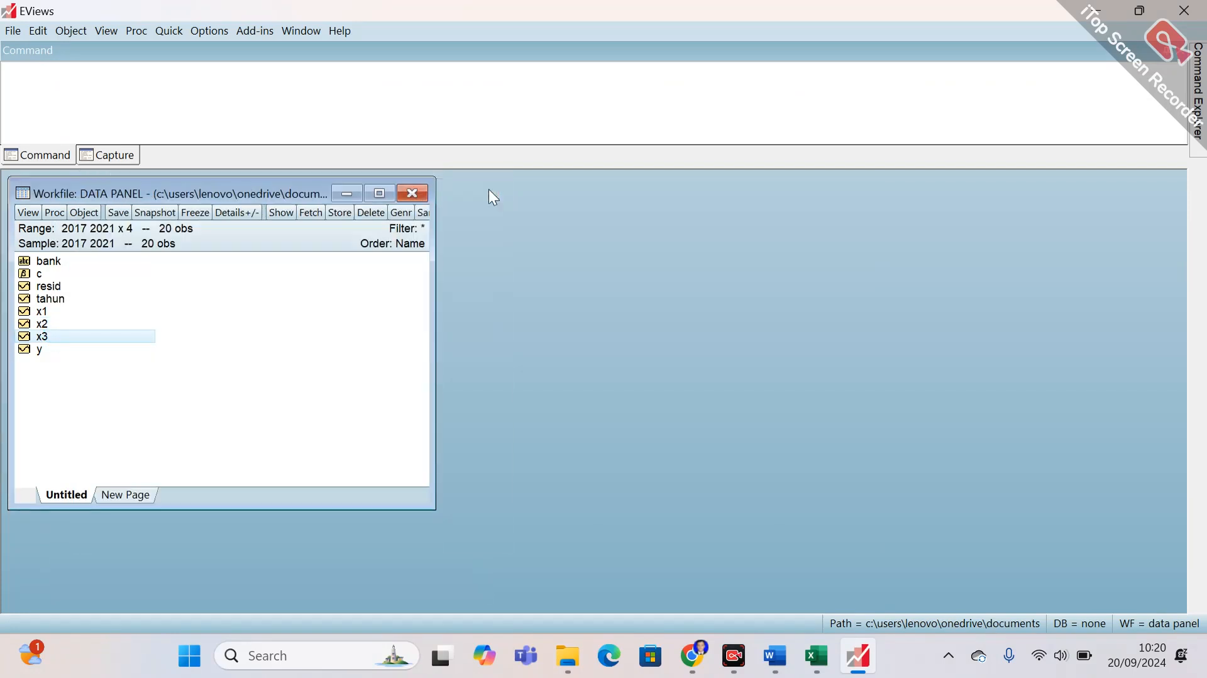
{"action": "double_click", "coordinate": [38, 351]}
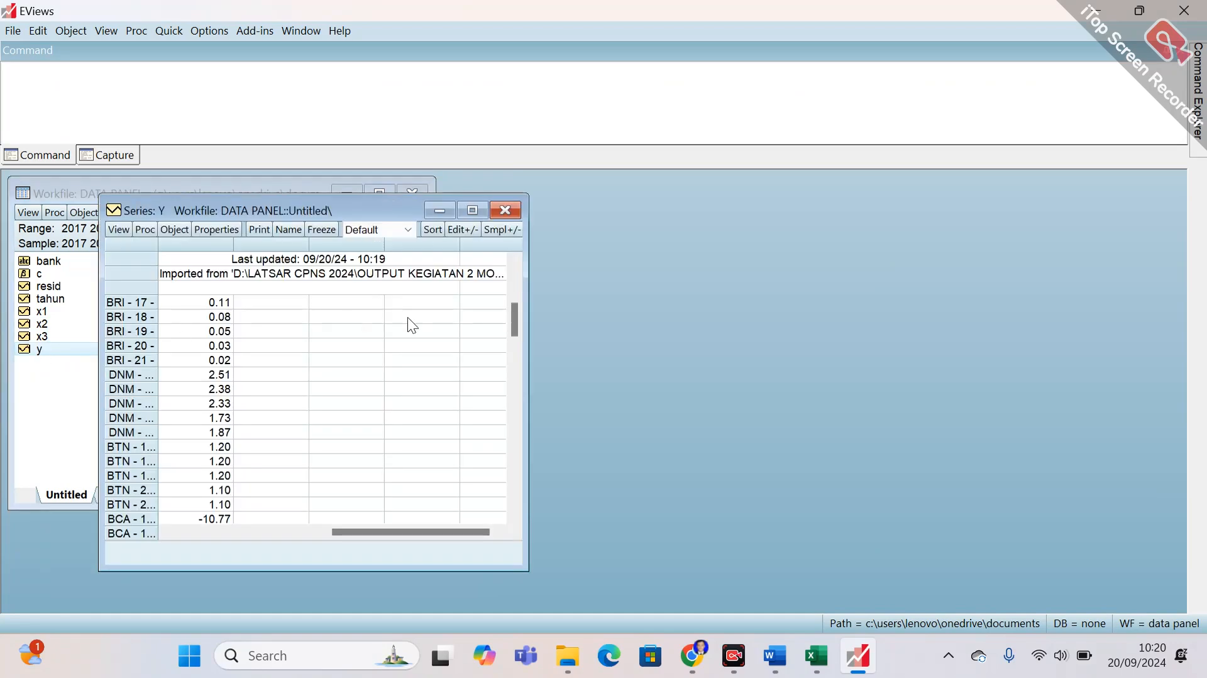
Close the y series, open x1, x2, x3 and y together as a group, and place the group window beside the workfile window.
{"action": "left_click", "coordinate": [513, 215]}
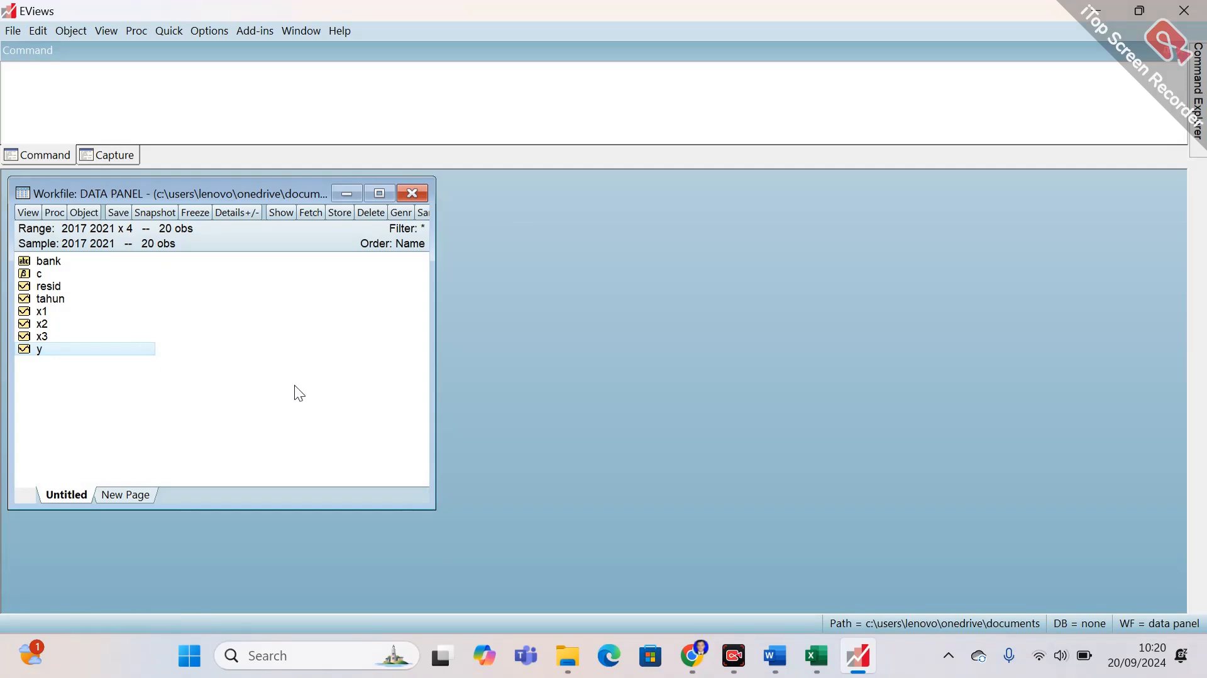
{"action": "left_click", "coordinate": [277, 397]}
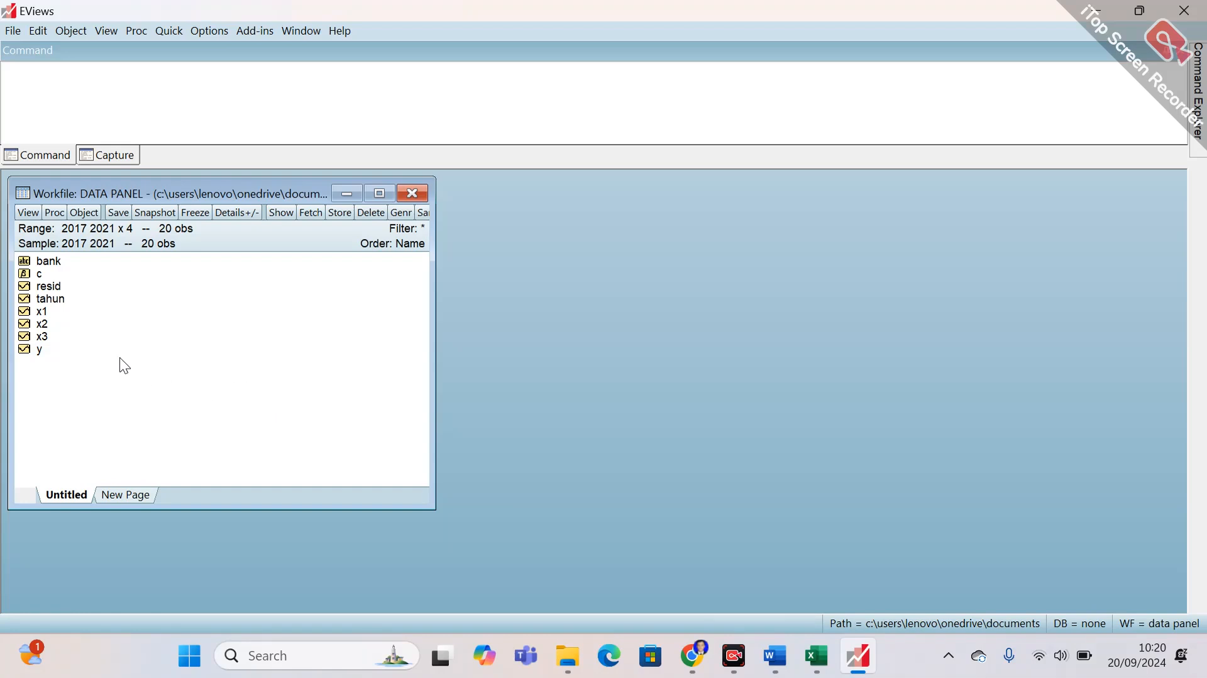
{"action": "left_click", "coordinate": [47, 317]}
{"action": "left_click", "coordinate": [49, 325], "text": "ctrl"}
{"action": "left_click", "coordinate": [50, 336], "text": "ctrl"}
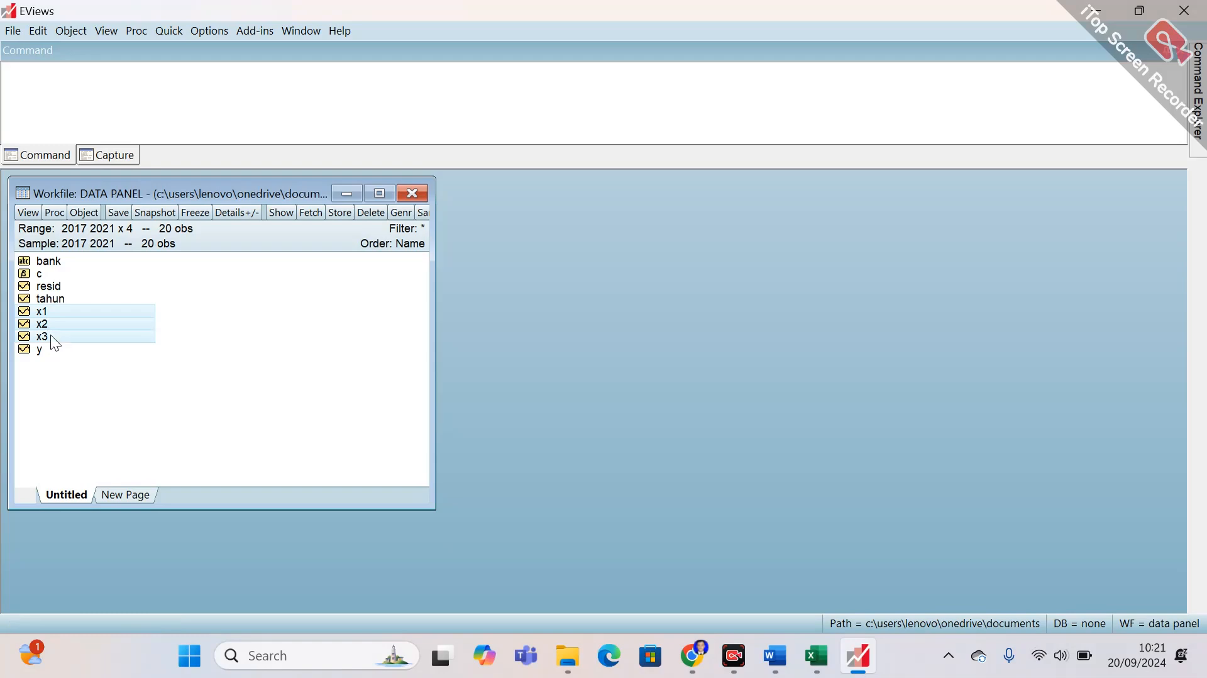
{"action": "left_click", "coordinate": [50, 346], "text": "ctrl"}
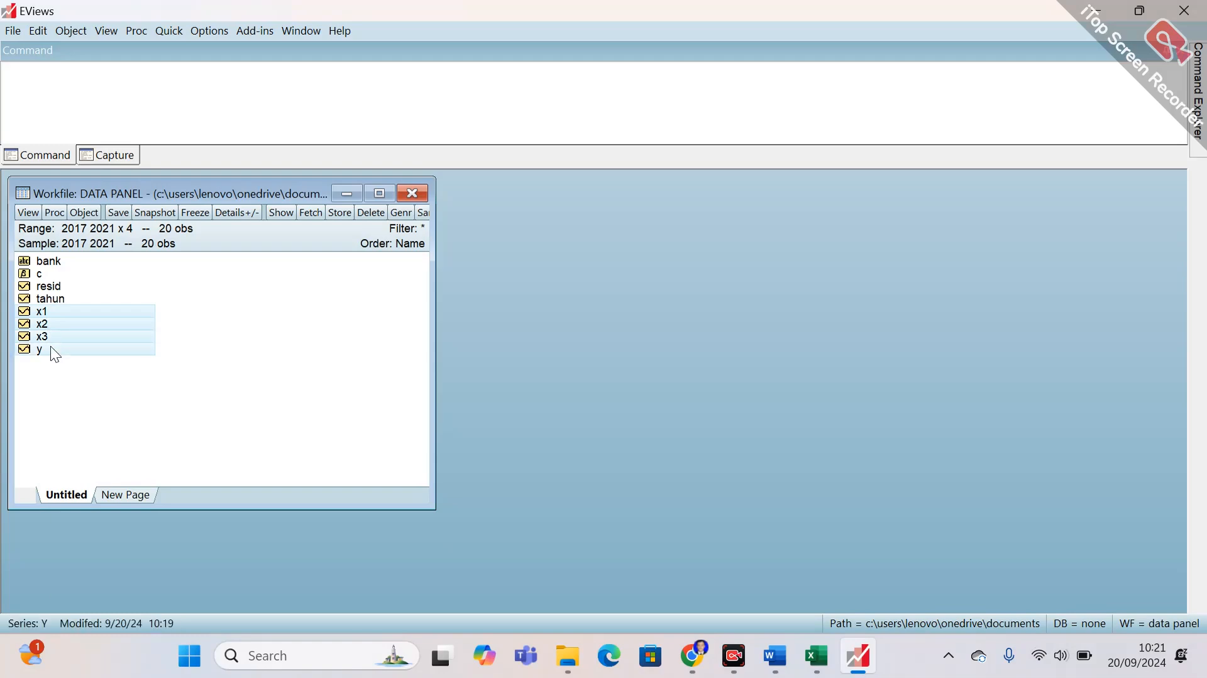
{"action": "right_click", "coordinate": [51, 348]}
{"action": "mouse_move", "coordinate": [174, 359]}
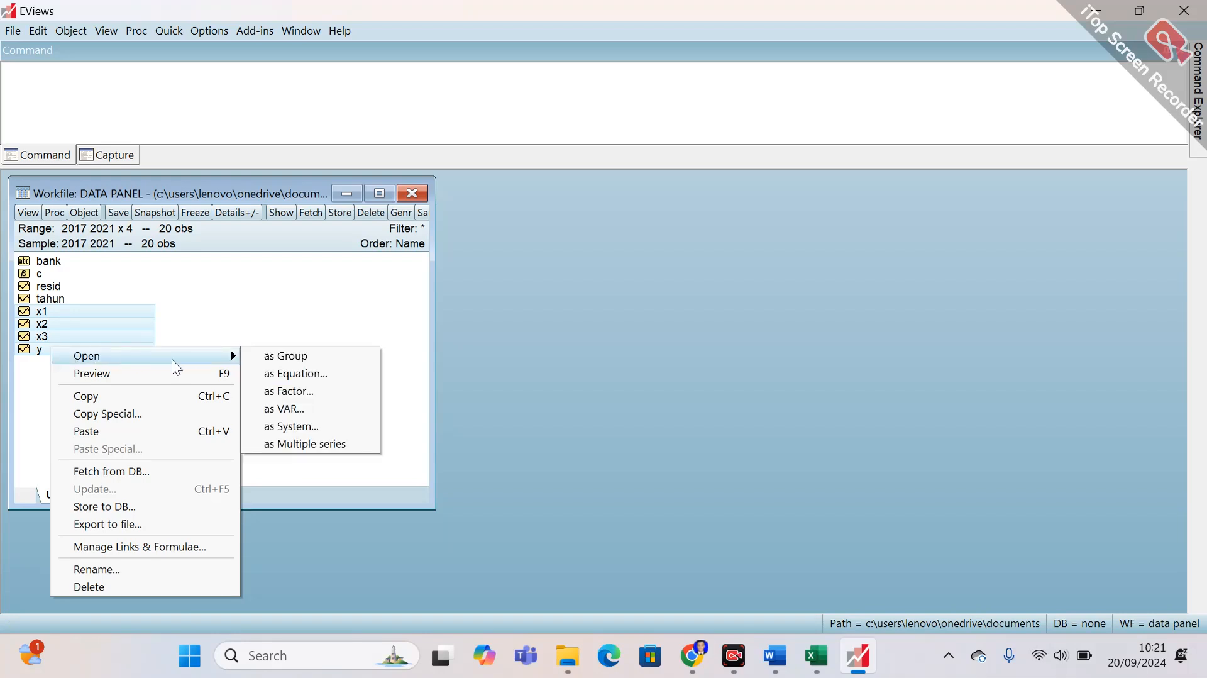
{"action": "left_click", "coordinate": [285, 359]}
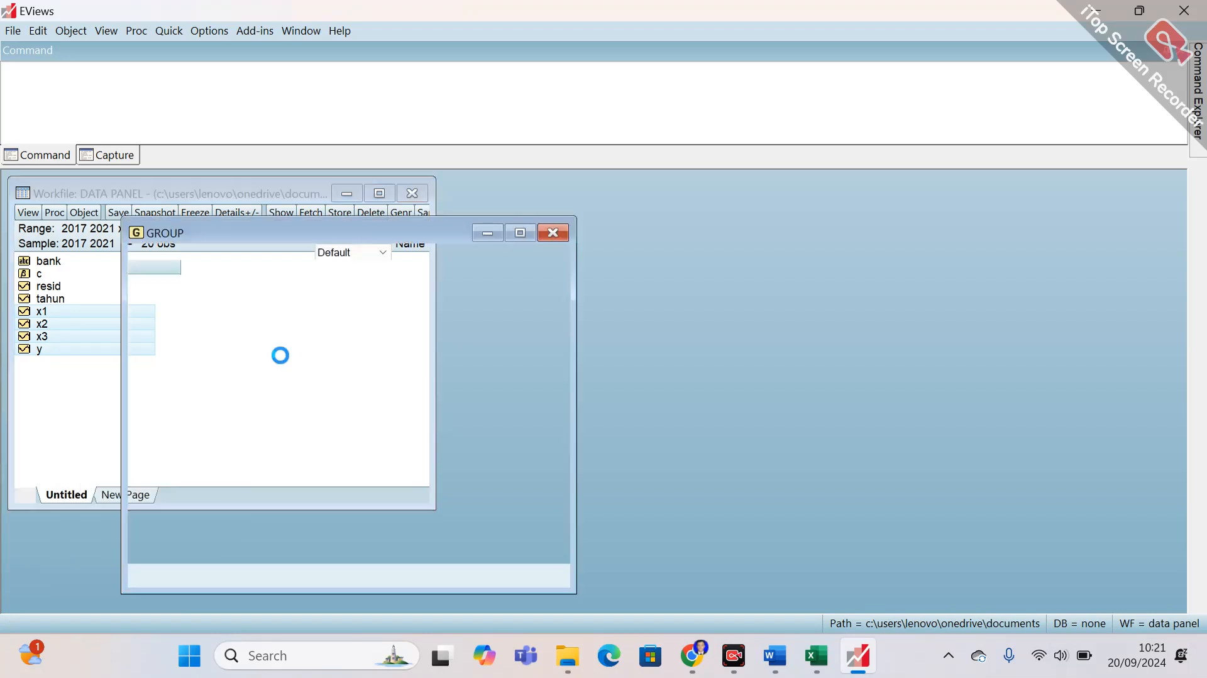
{"action": "left_click_drag", "start_coordinate": [315, 232], "coordinate": [632, 187]}
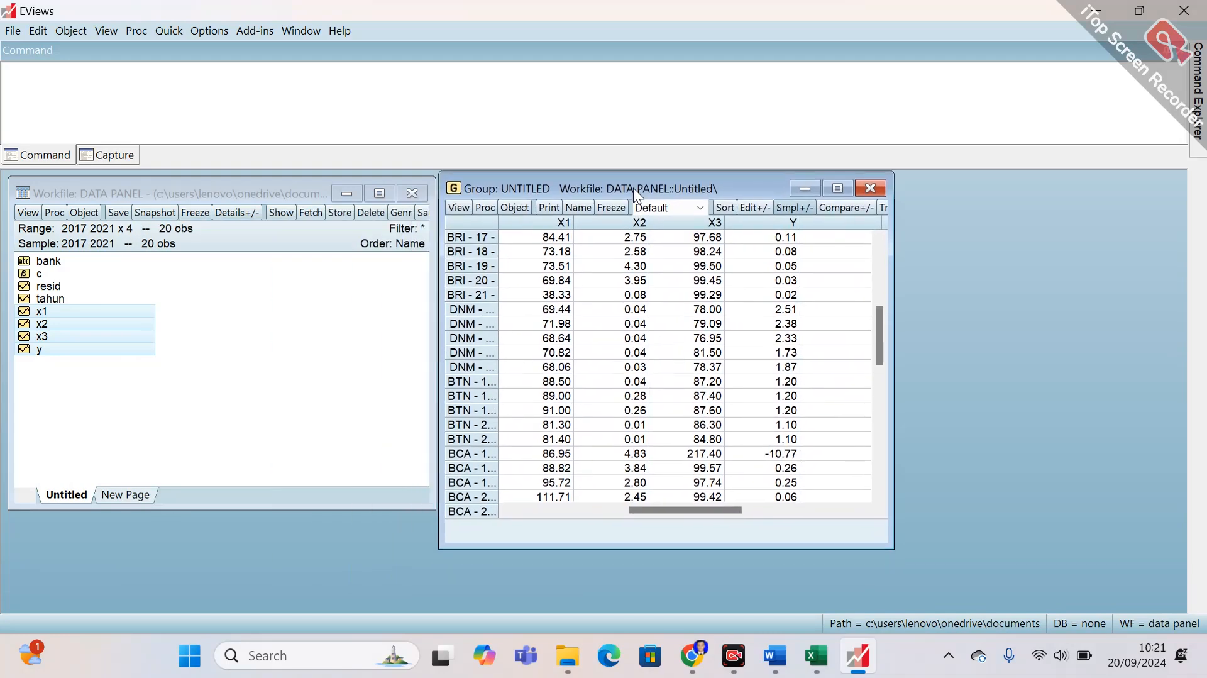
Display the common-sample descriptive statistics for the group of x1, x2, x3 and y.
{"action": "left_click", "coordinate": [459, 207]}
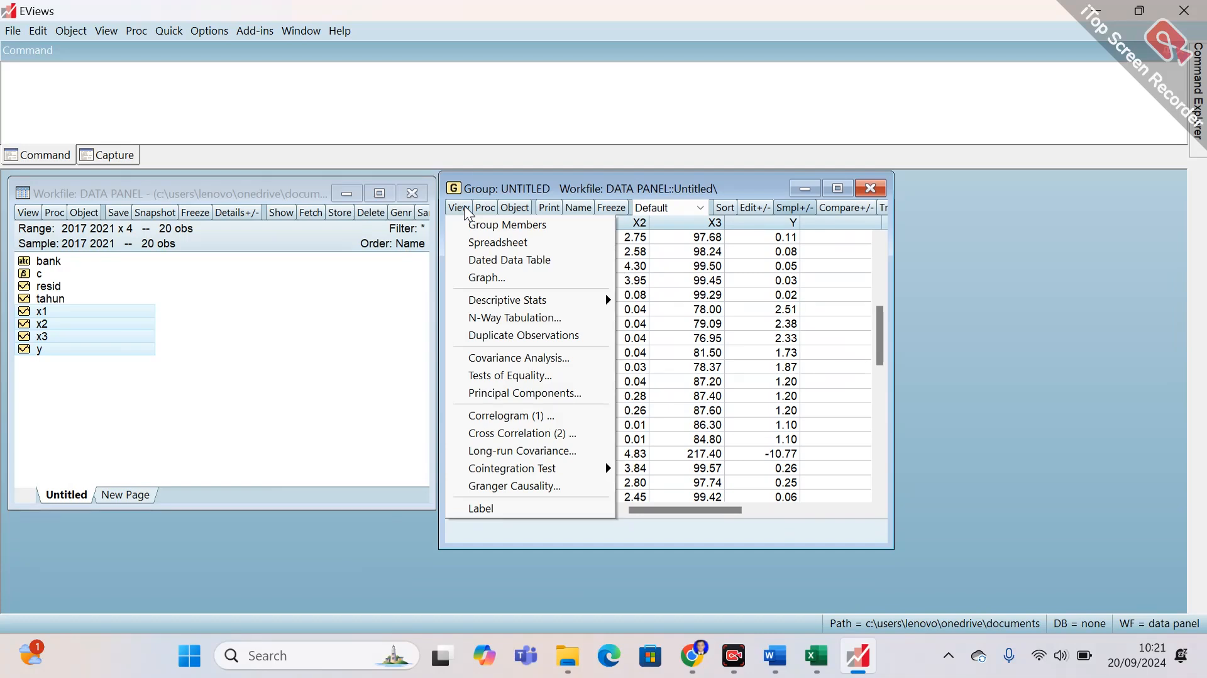
{"action": "mouse_move", "coordinate": [550, 301]}
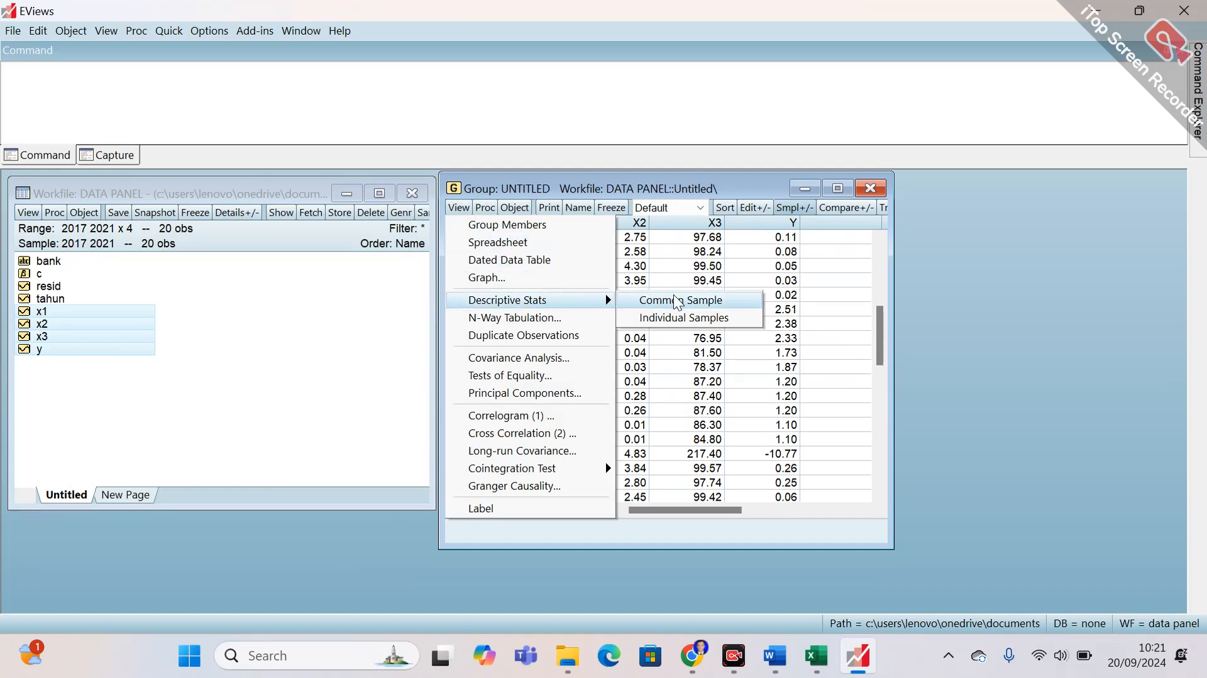
{"action": "left_click", "coordinate": [738, 308]}
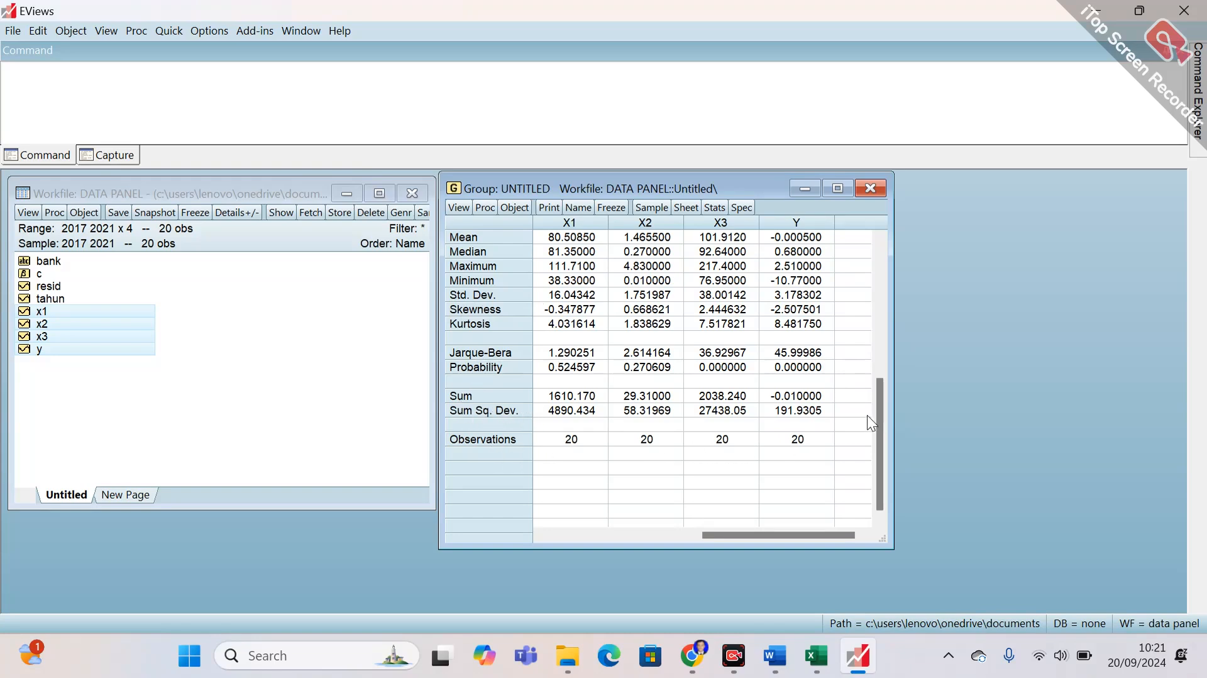
Freeze the descriptive statistics as a table and name it UJI_DESKRIPTIF.
{"action": "left_click", "coordinate": [607, 207]}
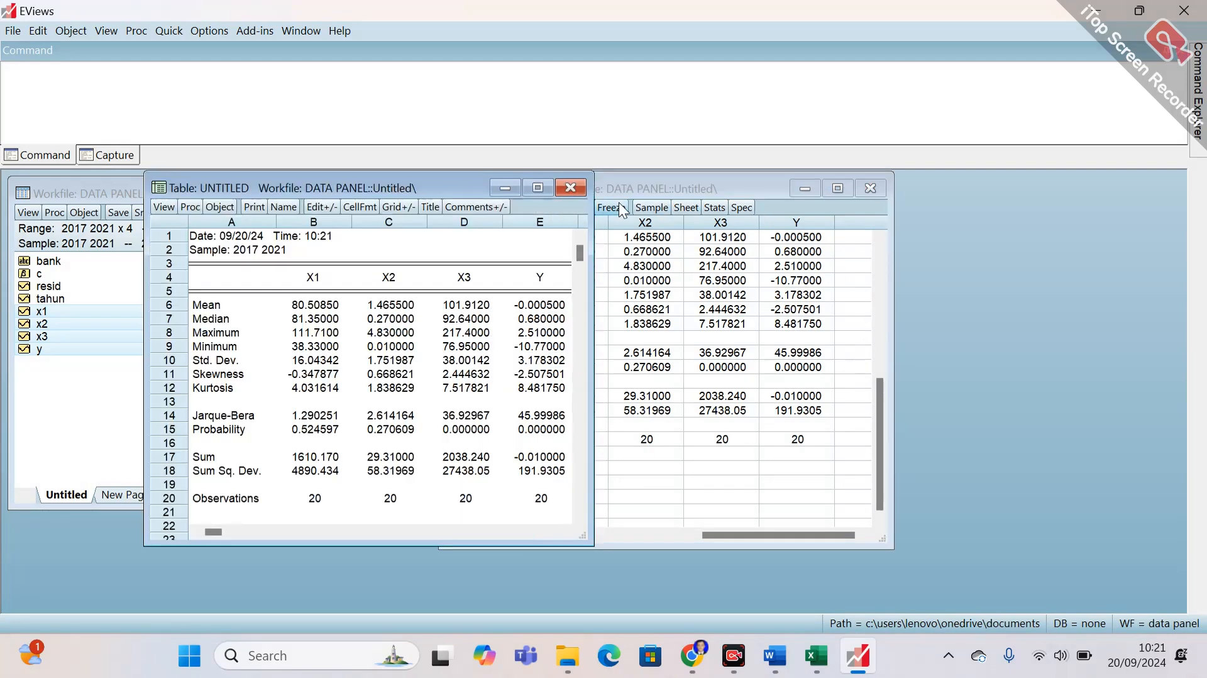
{"action": "left_click", "coordinate": [284, 209]}
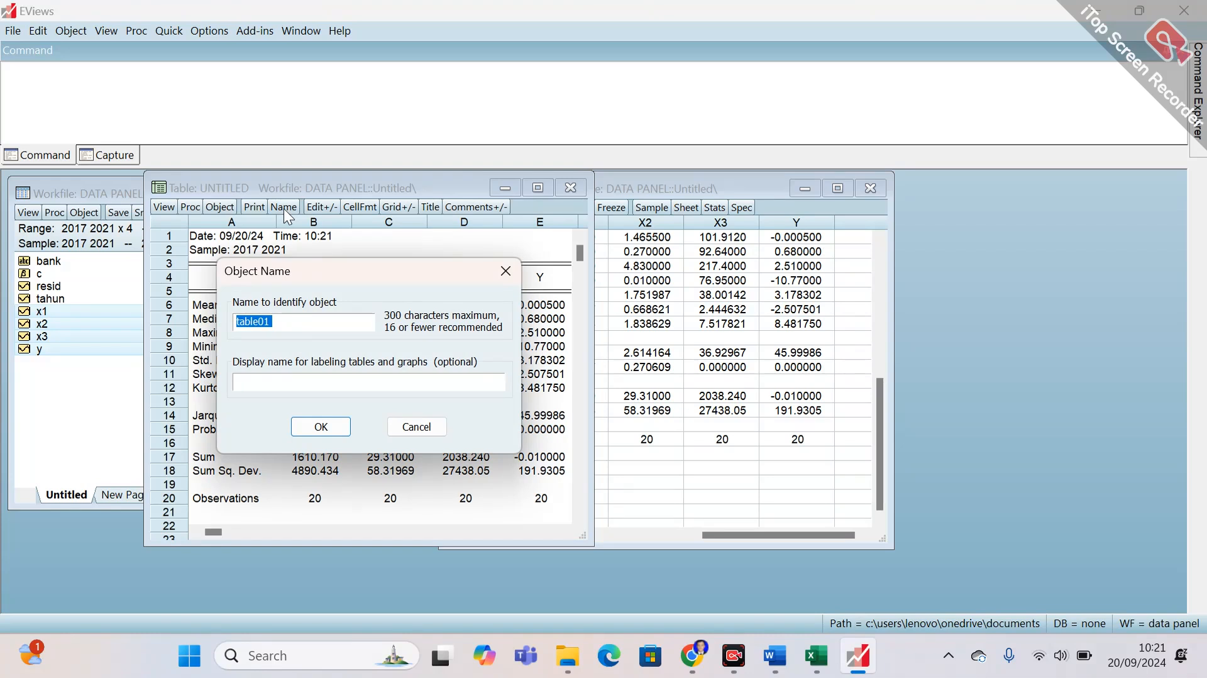
{"action": "type", "text": "UJIS"}
{"action": "type", "text": "_"}
{"action": "key", "text": "BackSpace"}
{"action": "key", "text": "BackSpace"}
{"action": "type", "text": "_ST"}
{"action": "key", "text": "BackSpace"}
{"action": "key", "text": "BackSpace"}
{"action": "type", "text": "DESKRIPTIF"}
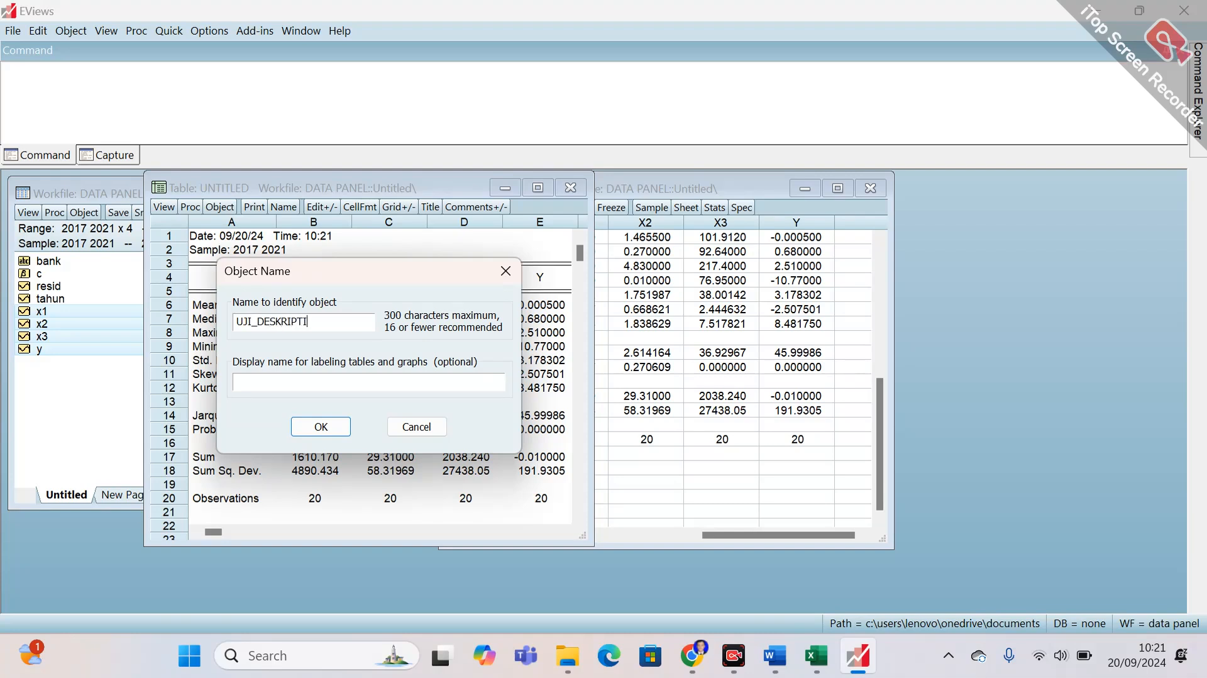
{"action": "left_click", "coordinate": [309, 426]}
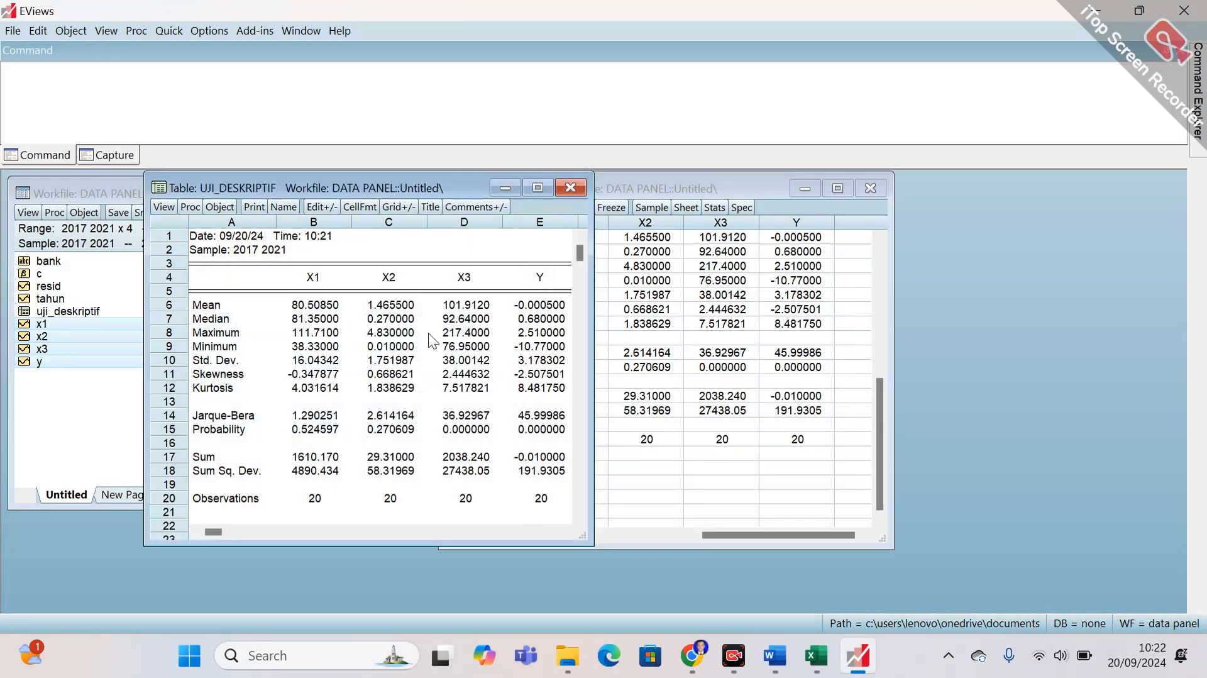
Close the uji_deskriptif table, then close the untitled group and confirm its deletion.
{"action": "left_click", "coordinate": [56, 312]}
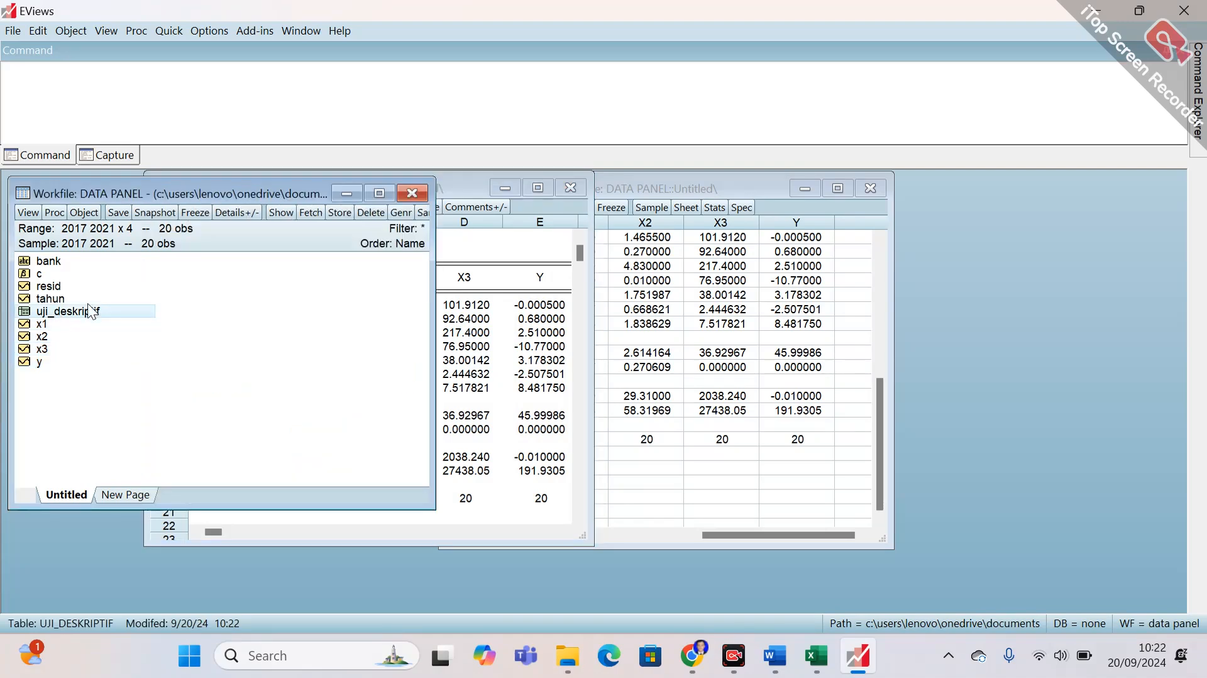
{"action": "left_click", "coordinate": [576, 188]}
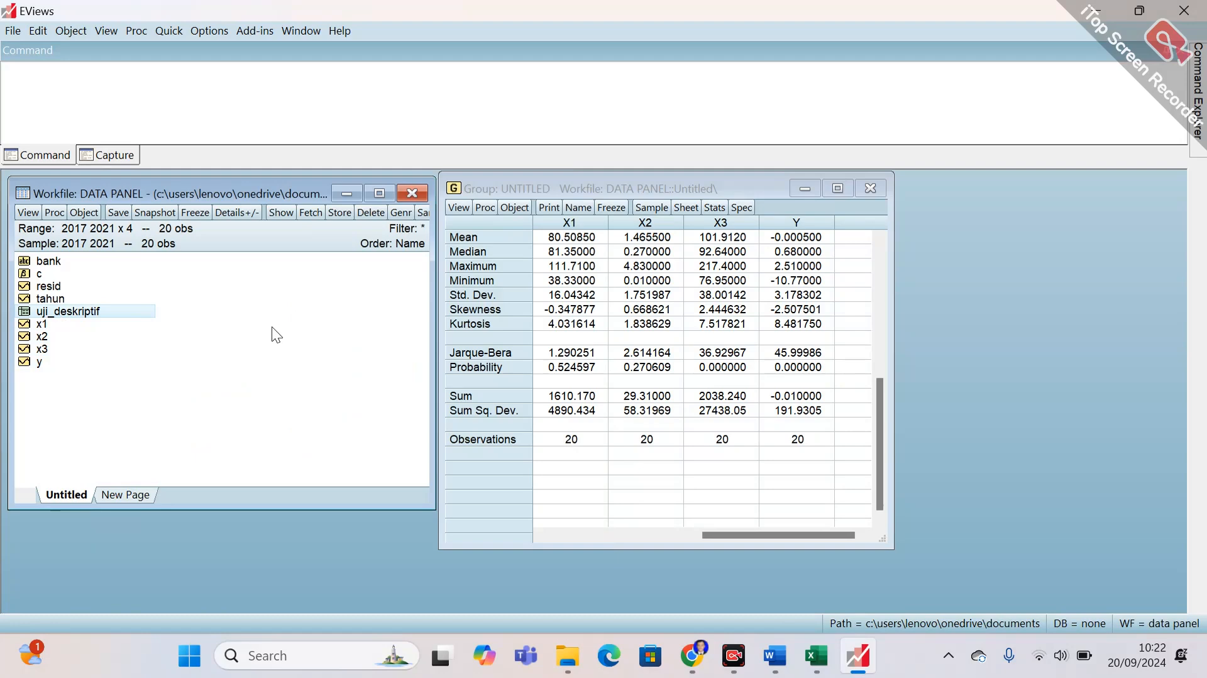
{"action": "left_click", "coordinate": [871, 189]}
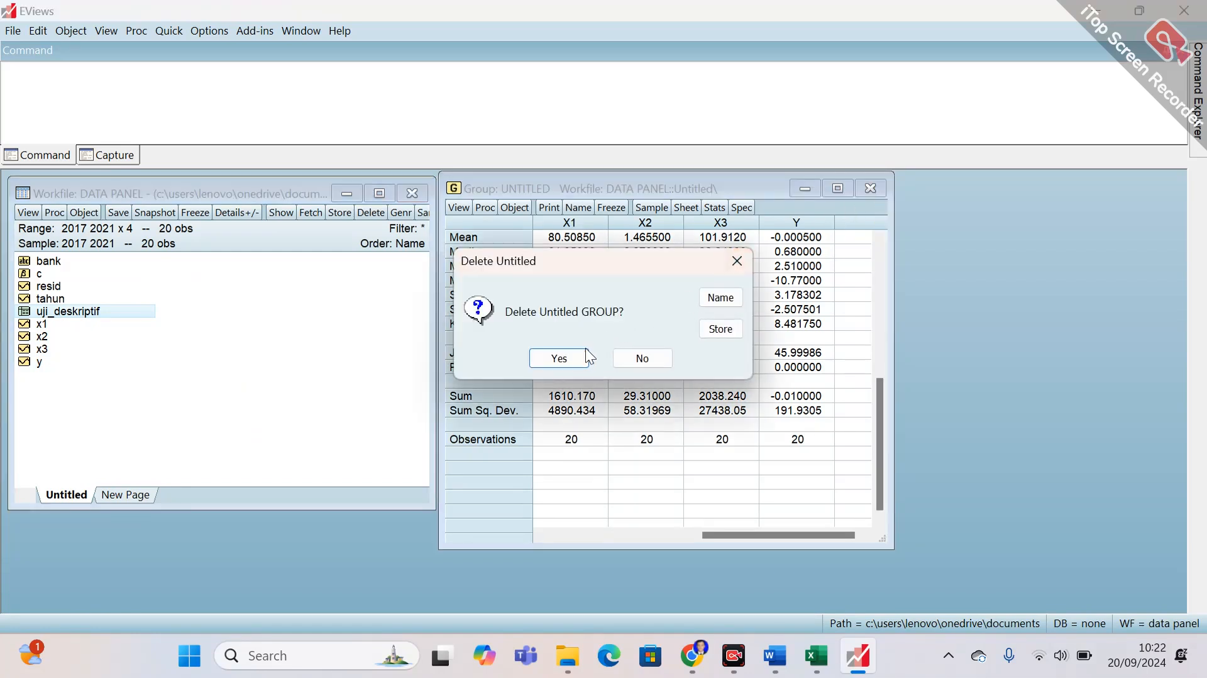
{"action": "left_click", "coordinate": [571, 357]}
{"action": "left_click", "coordinate": [214, 402]}
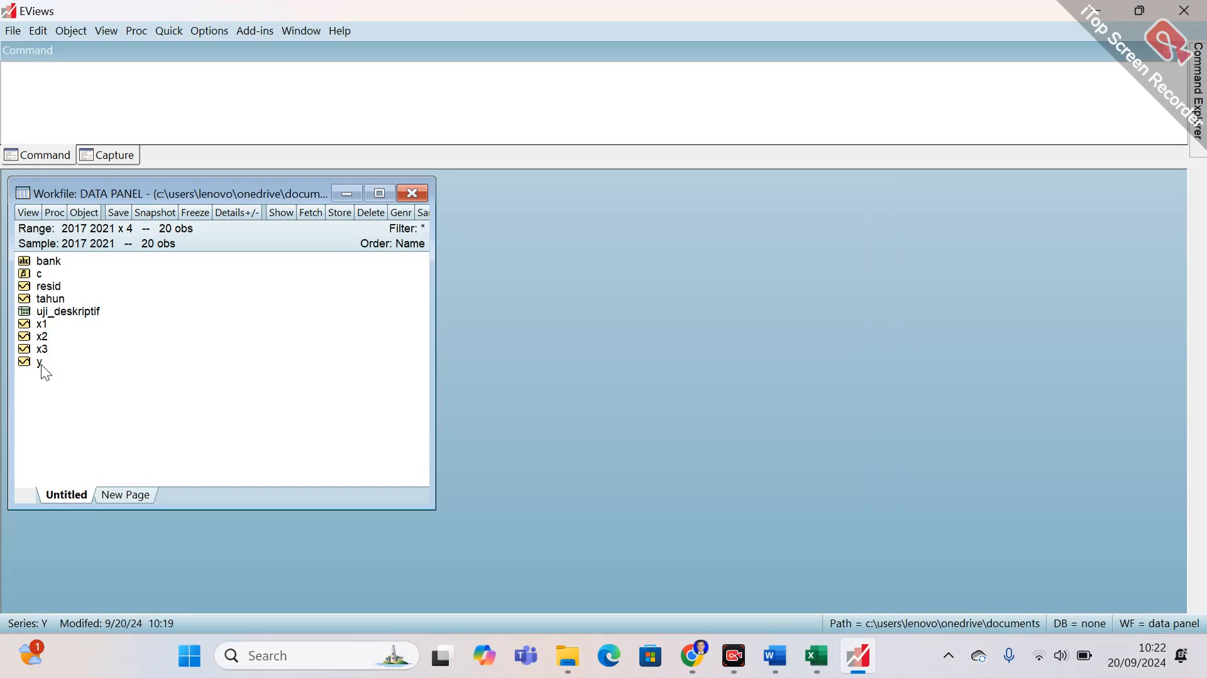
Open a new equation from the y, x1, x2 and x3 series, with y as the dependent variable.
{"action": "left_click", "coordinate": [42, 326]}
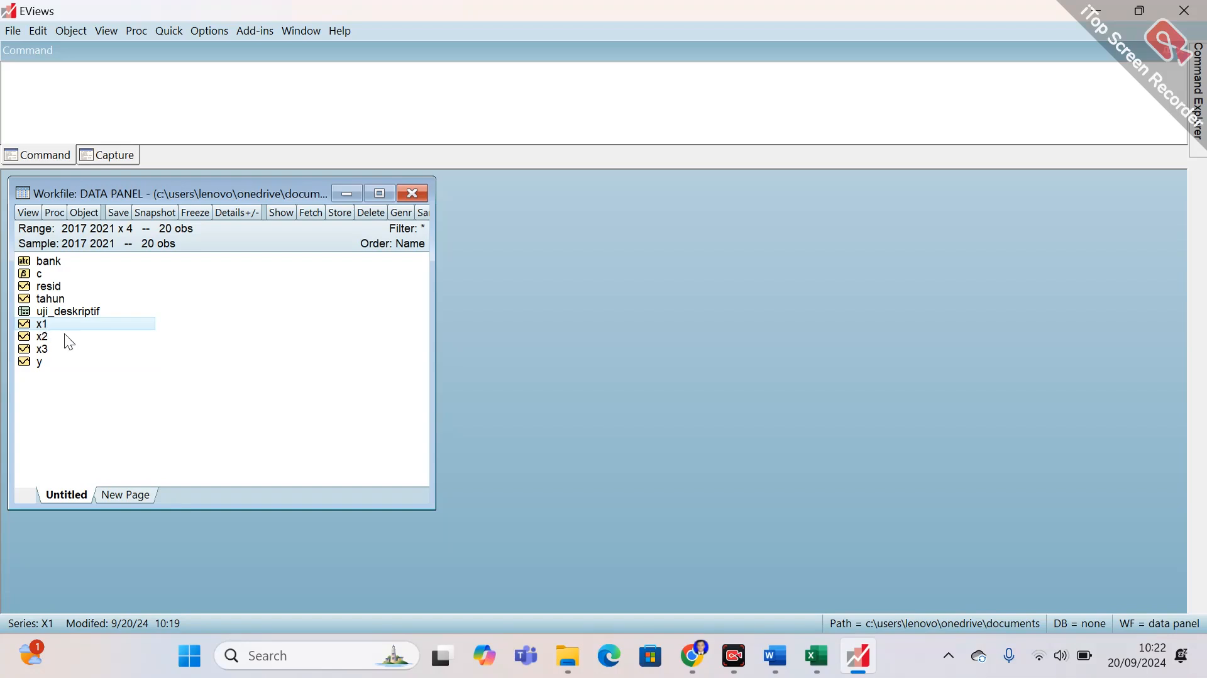
{"action": "left_click", "coordinate": [93, 367]}
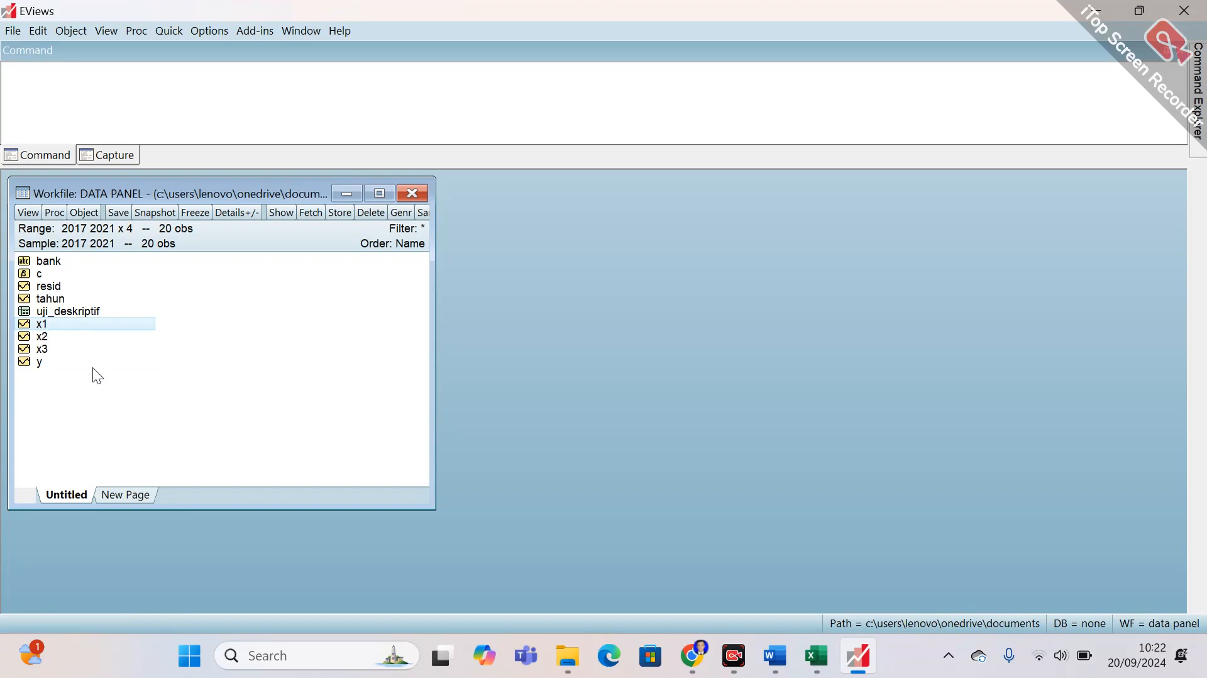
{"action": "left_click", "coordinate": [44, 325], "text": "ctrl"}
{"action": "left_click", "coordinate": [46, 337], "text": "ctrl"}
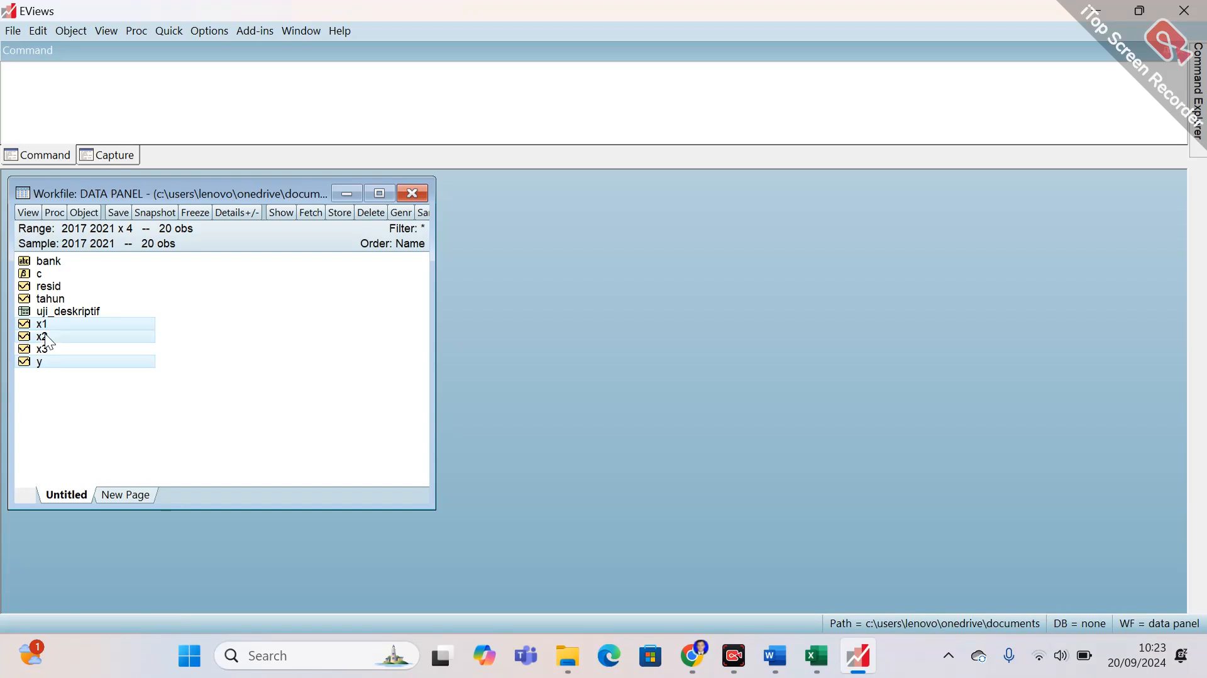
{"action": "left_click", "coordinate": [47, 345], "text": "ctrl"}
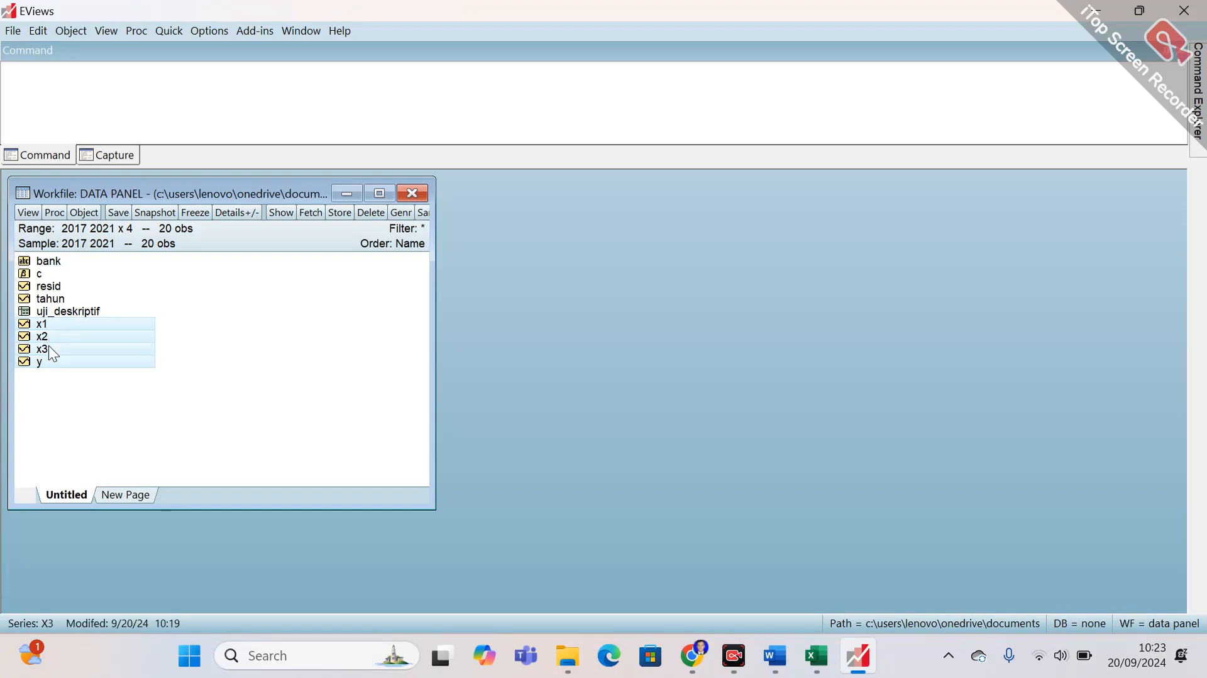
{"action": "right_click", "coordinate": [48, 345]}
{"action": "mouse_move", "coordinate": [164, 357]}
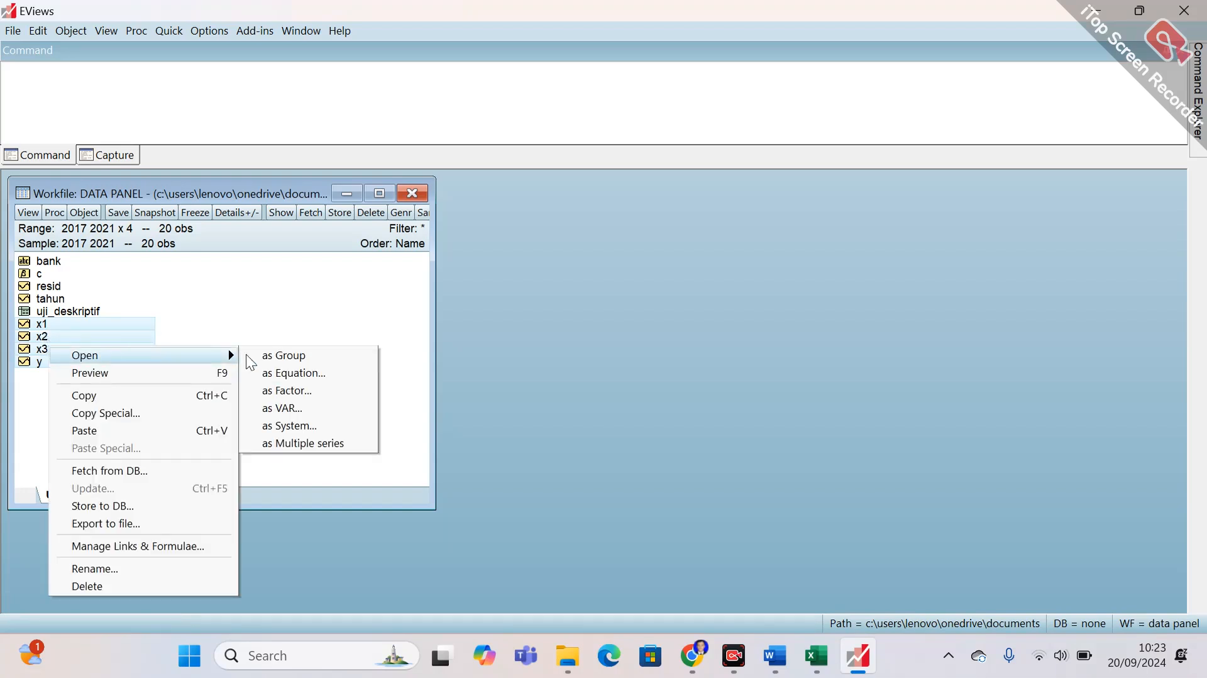
{"action": "left_click", "coordinate": [332, 373]}
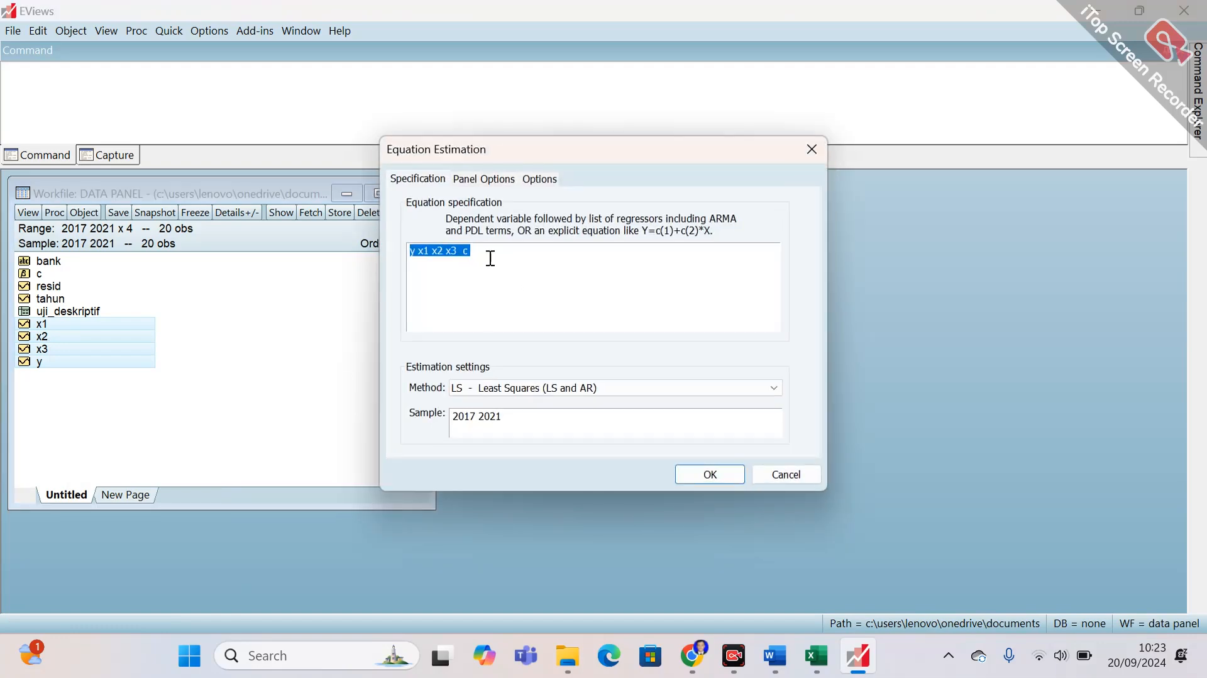
Reorder the equation specification to read y c x1 x2 x3.
{"action": "left_click", "coordinate": [491, 258]}
{"action": "key", "text": "BackSpace"}
{"action": "key", "text": "BackSpace"}
{"action": "key", "text": "BackSpace"}
{"action": "type", "text": "C"}
{"action": "key", "text": "BackSpace"}
{"action": "key", "text": "Caps_Lock"}
{"action": "type", "text": "c"}
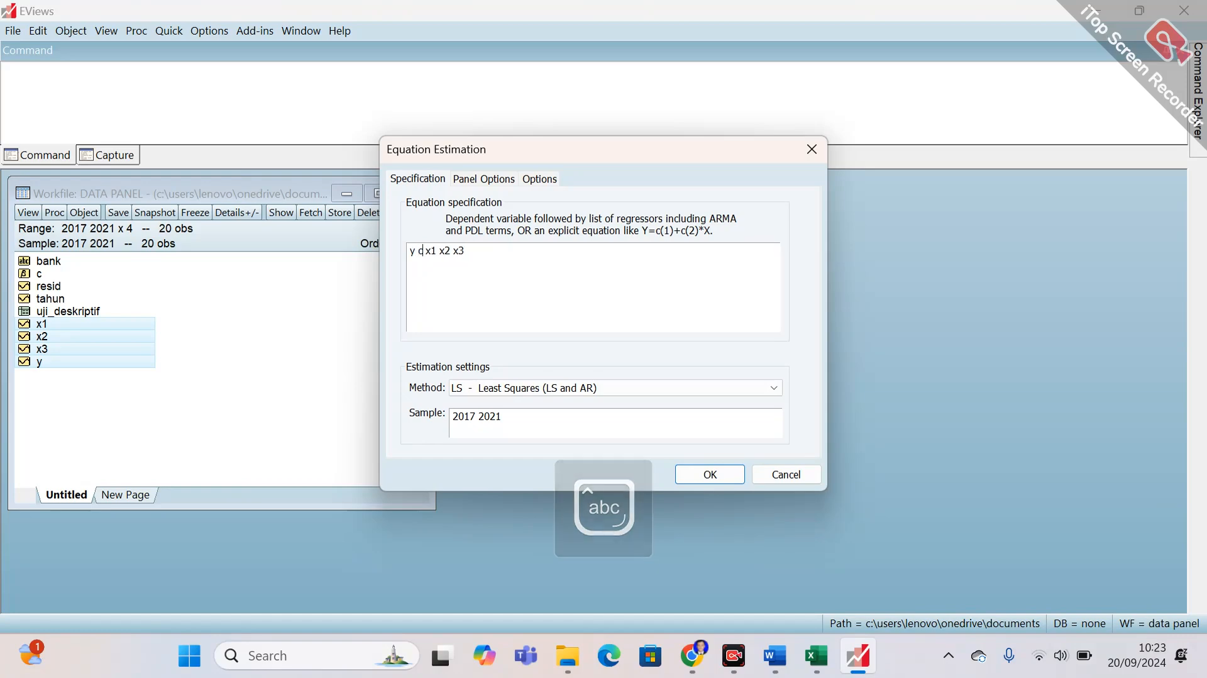
{"action": "key", "text": "Right"}
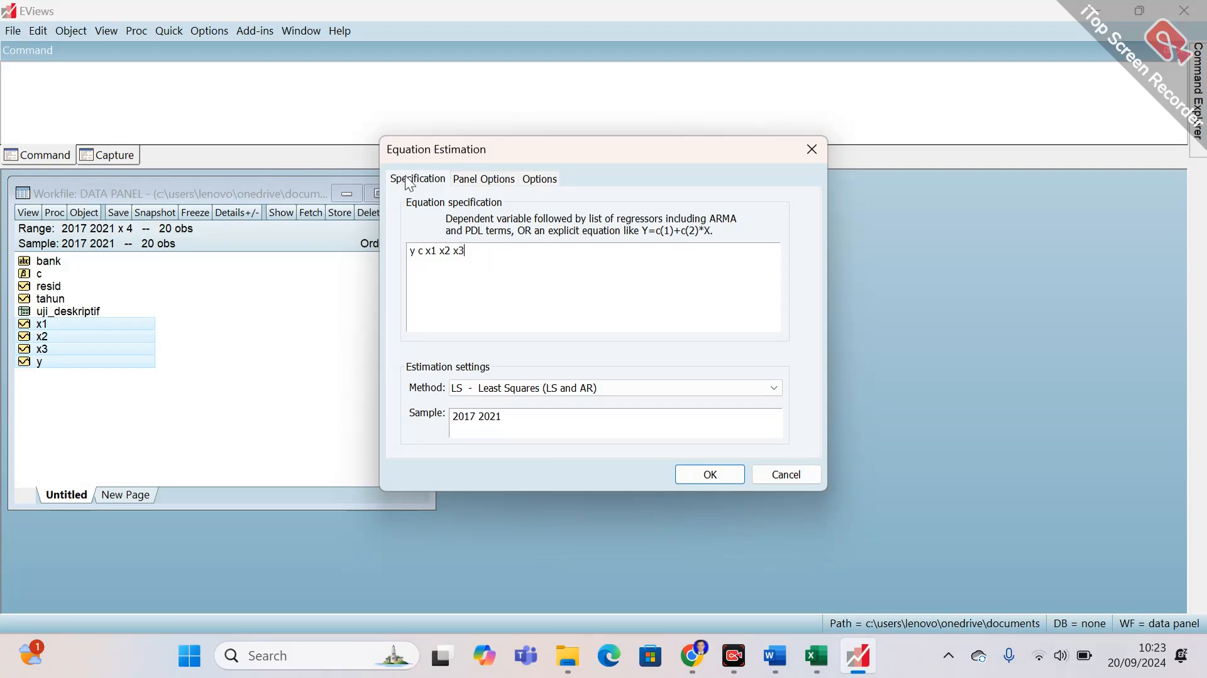
Estimate the equation with Fixed cross-section effects, and place its output window, slightly widened, beside the workfile window.
{"action": "left_click", "coordinate": [505, 182]}
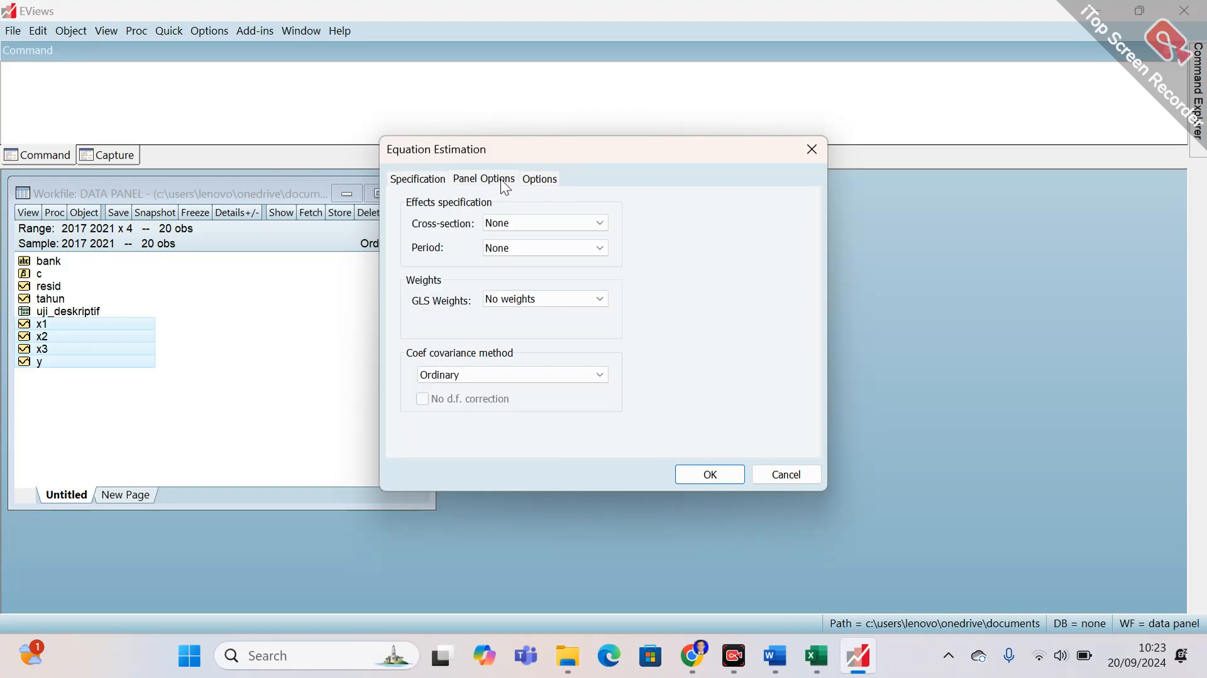
{"action": "left_click", "coordinate": [525, 224]}
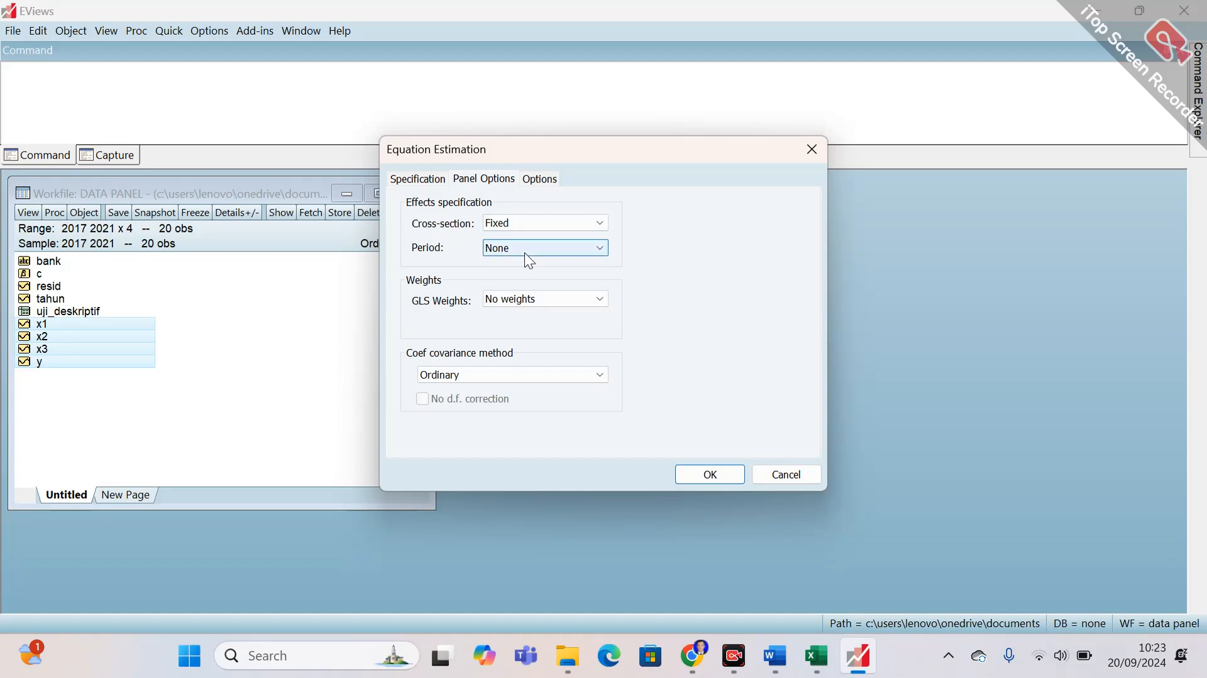
{"action": "left_click", "coordinate": [709, 475]}
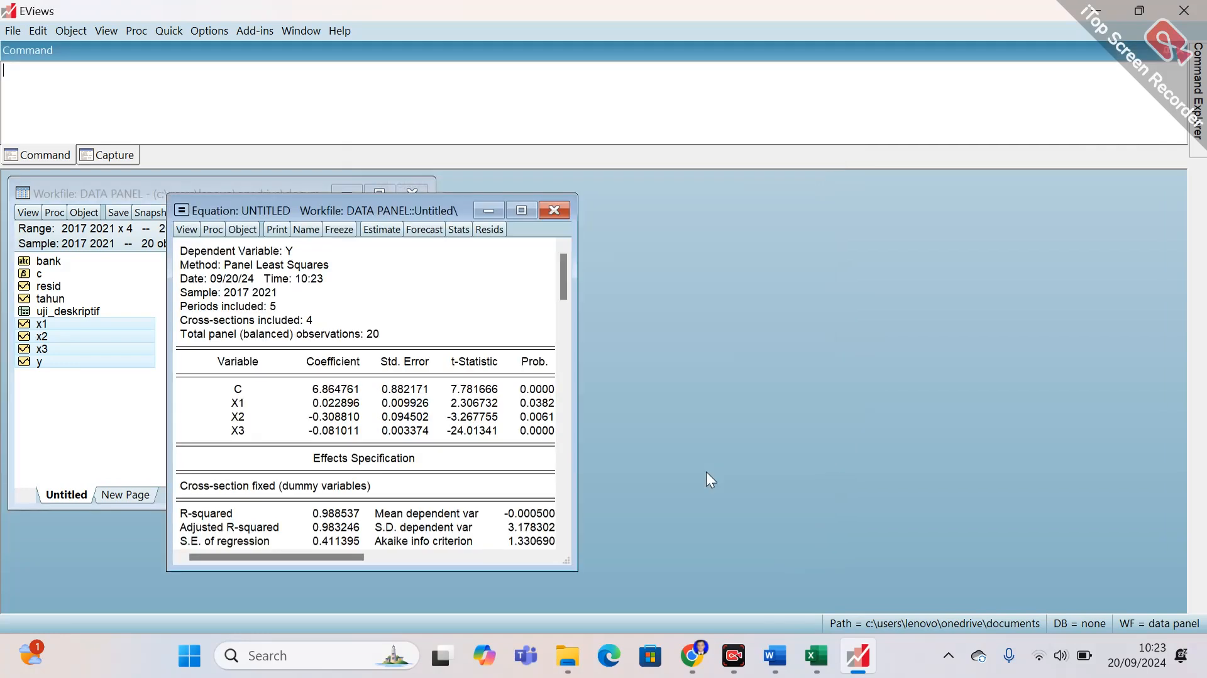
{"action": "left_click_drag", "start_coordinate": [398, 210], "coordinate": [674, 195]}
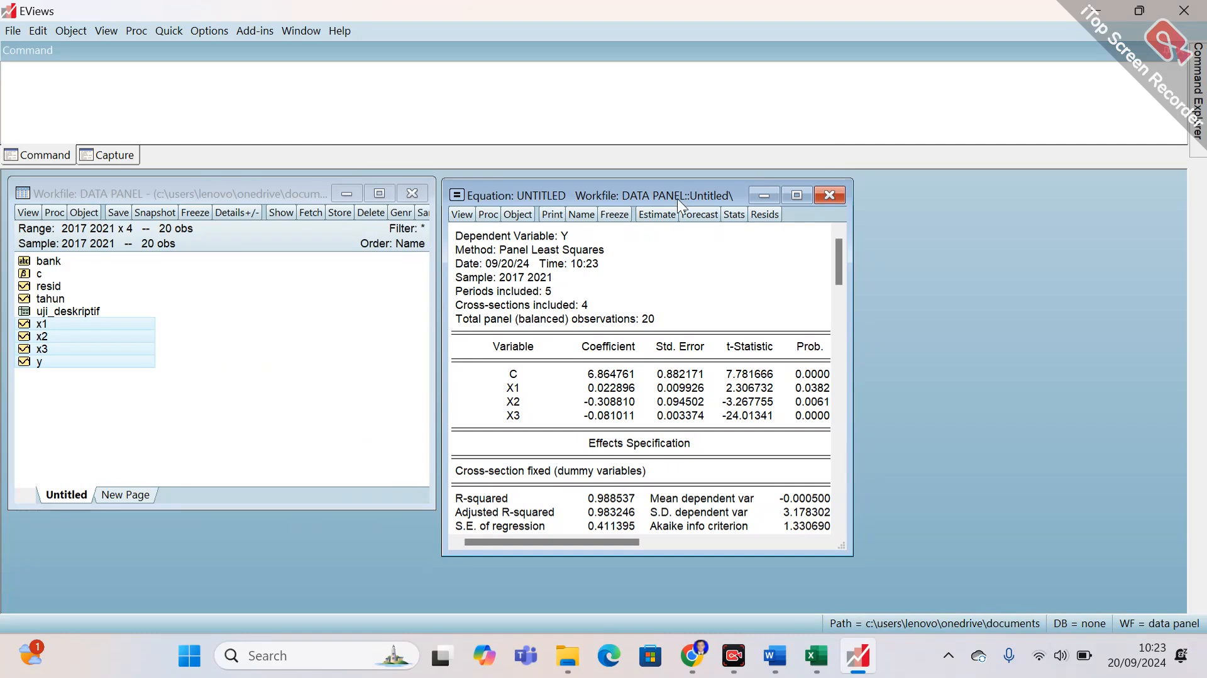
{"action": "left_click_drag", "start_coordinate": [851, 330], "coordinate": [876, 334]}
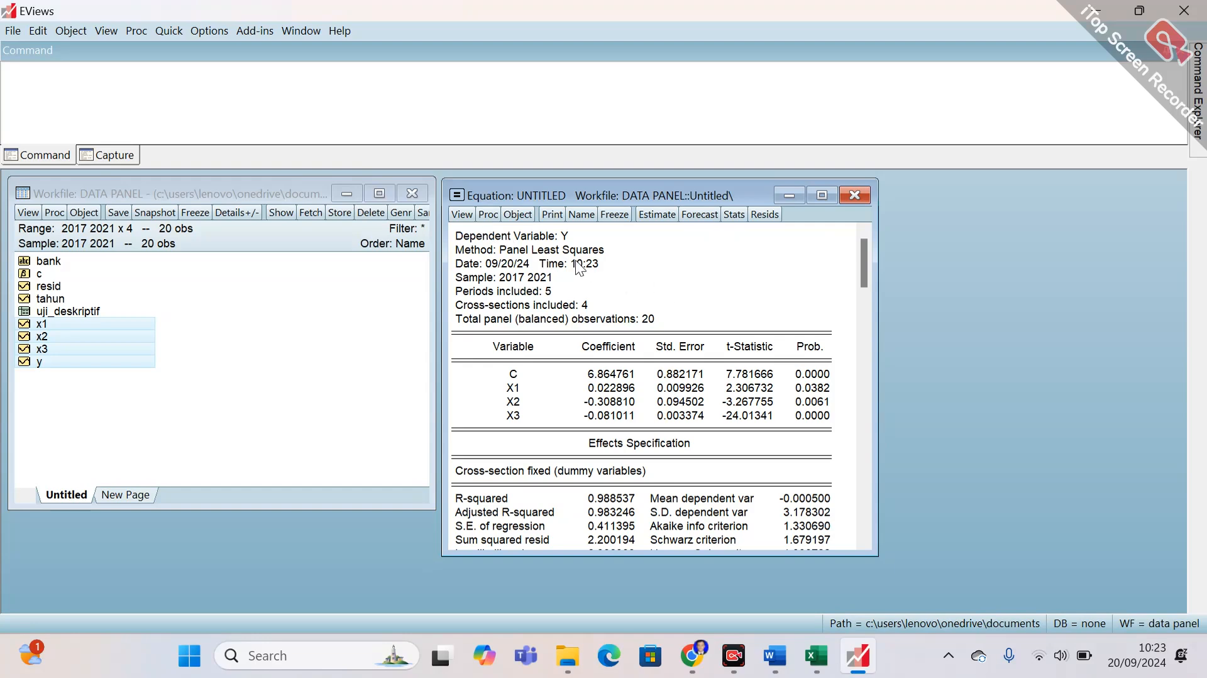
Run the Redundant Fixed Effects - Likelihood Ratio test on the estimated equation and review its effects test results.
{"action": "left_click", "coordinate": [463, 219]}
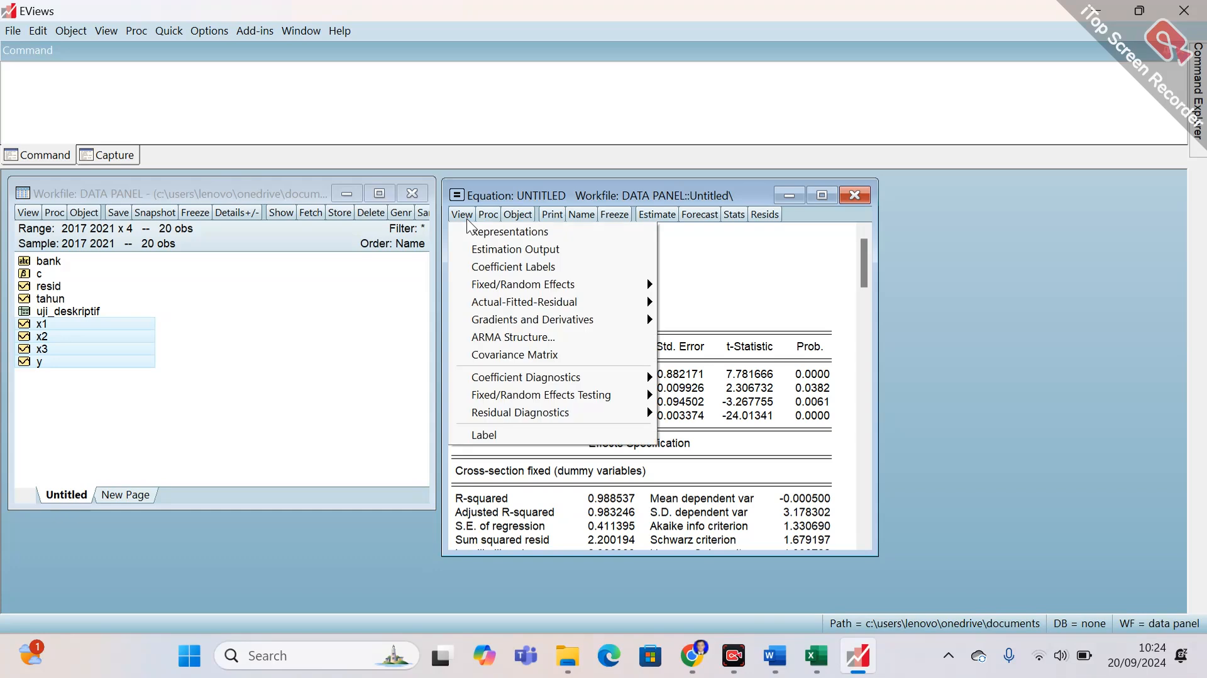
{"action": "mouse_move", "coordinate": [533, 395]}
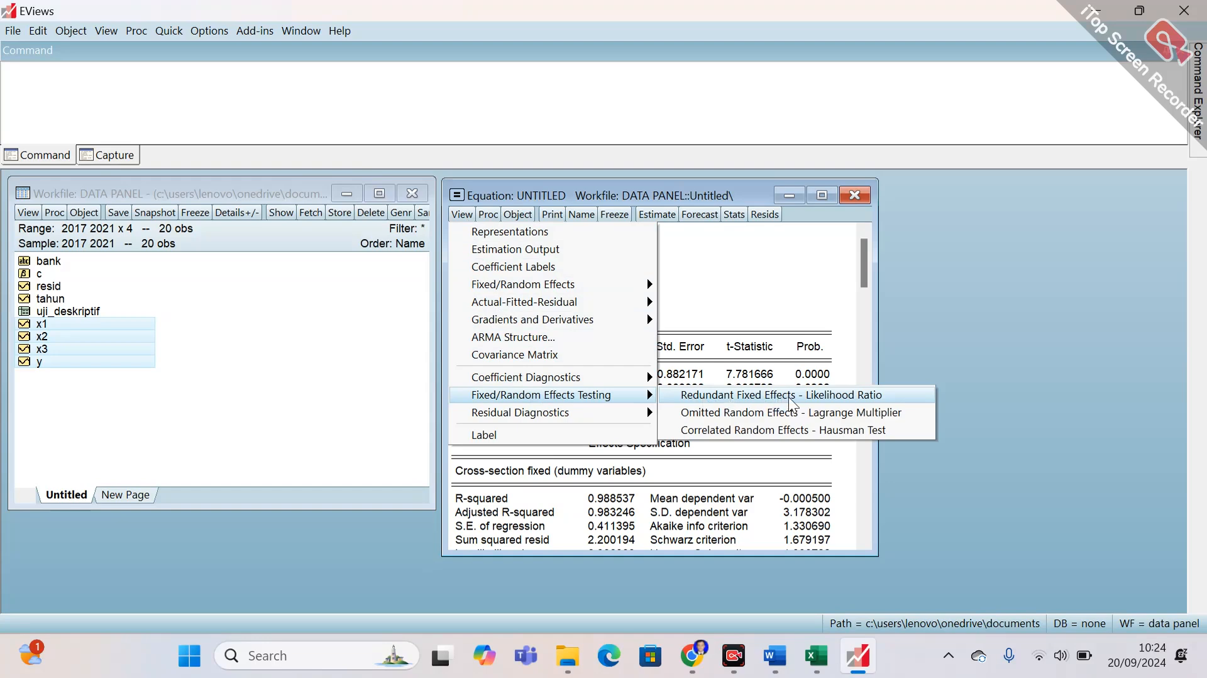
{"action": "left_click", "coordinate": [888, 397]}
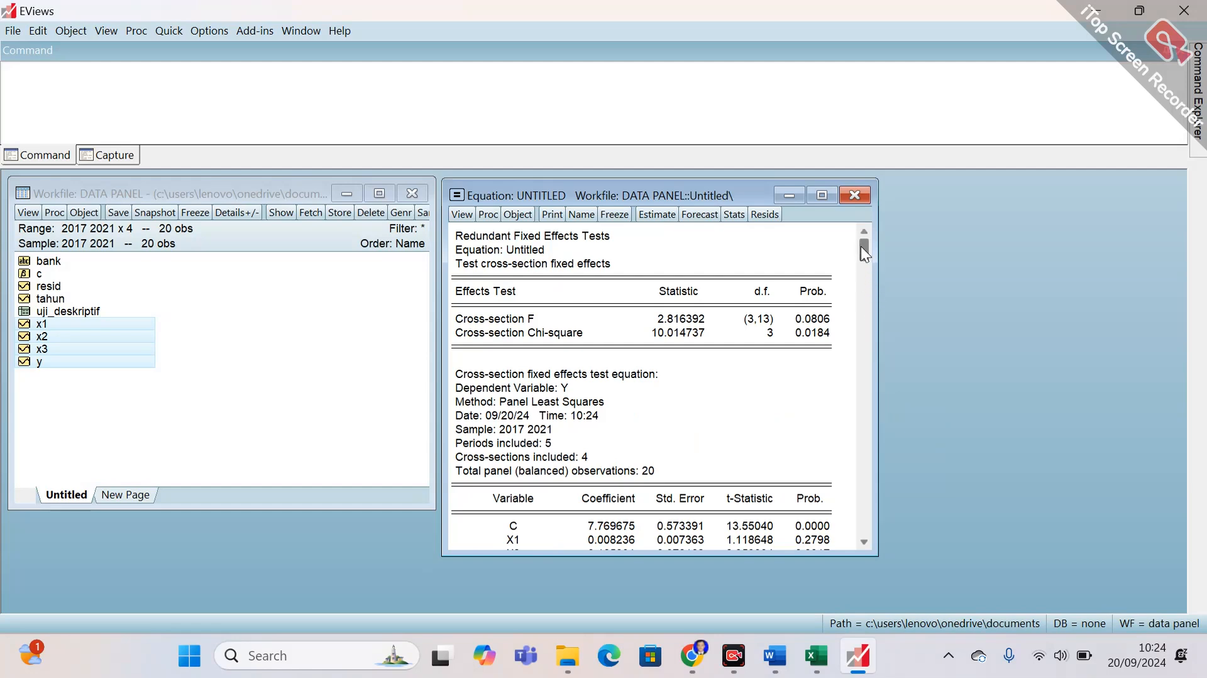
{"action": "left_click_drag", "start_coordinate": [861, 246], "coordinate": [861, 263]}
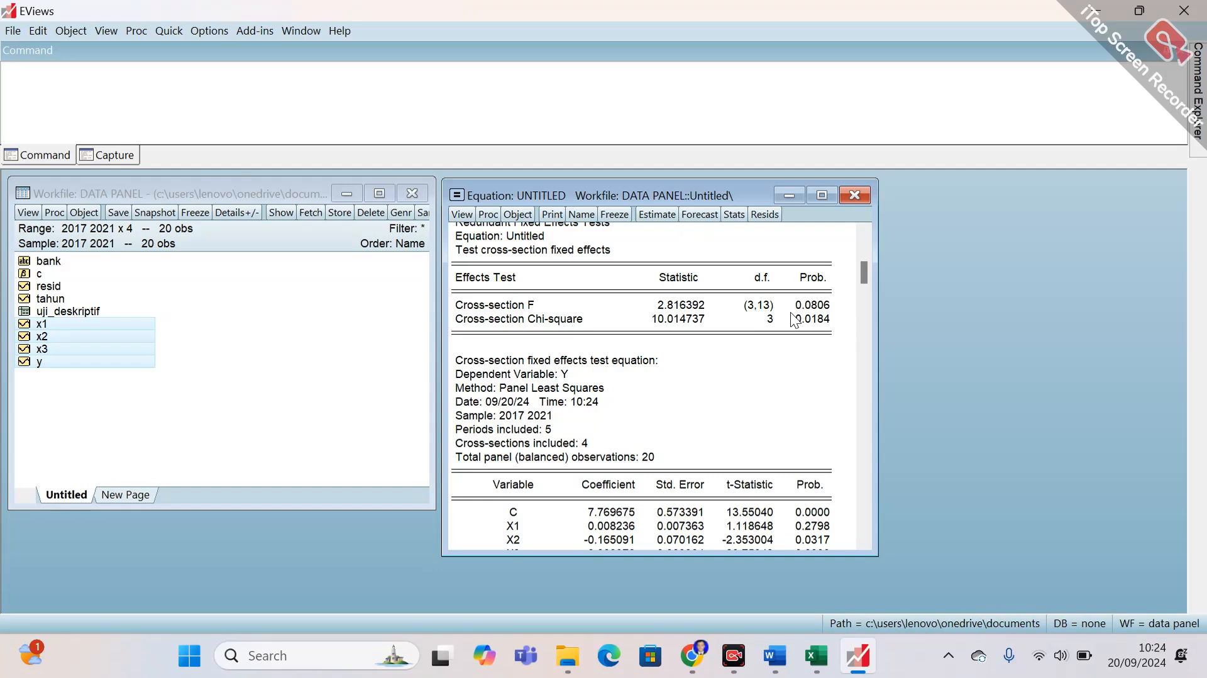
Freeze the Redundant Fixed Effects test output as a table named uji_chow, and close the table.
{"action": "left_click", "coordinate": [614, 214]}
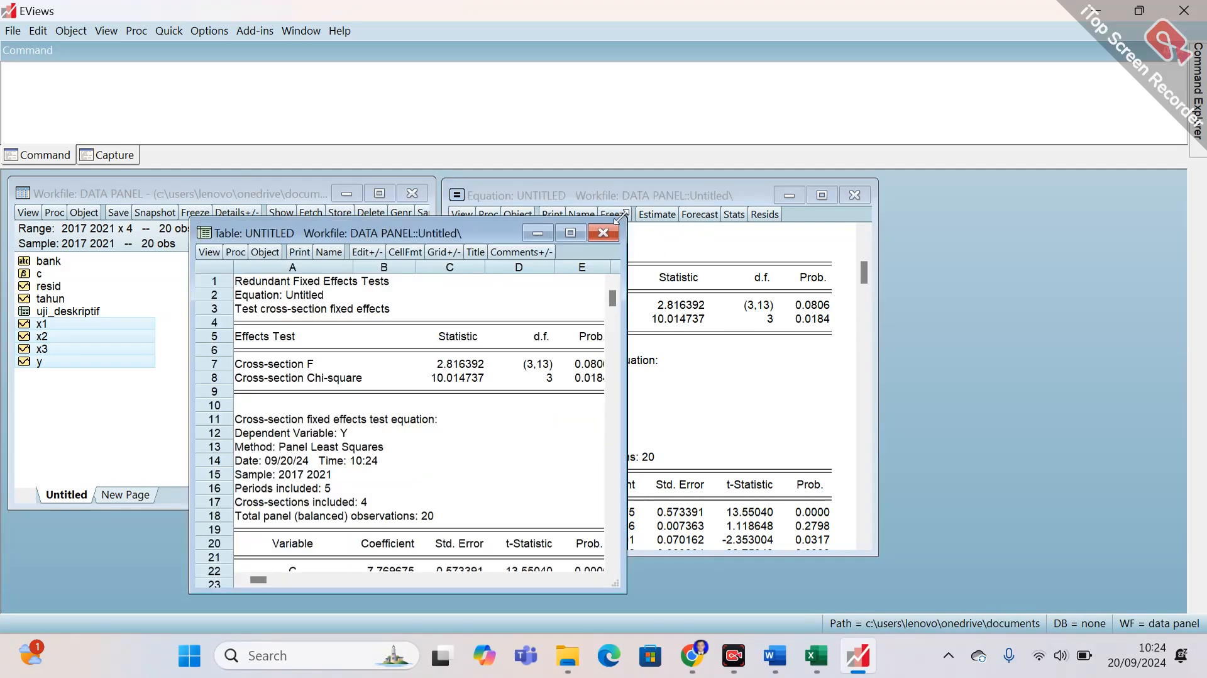
{"action": "left_click", "coordinate": [340, 252]}
{"action": "type", "text": "f"}
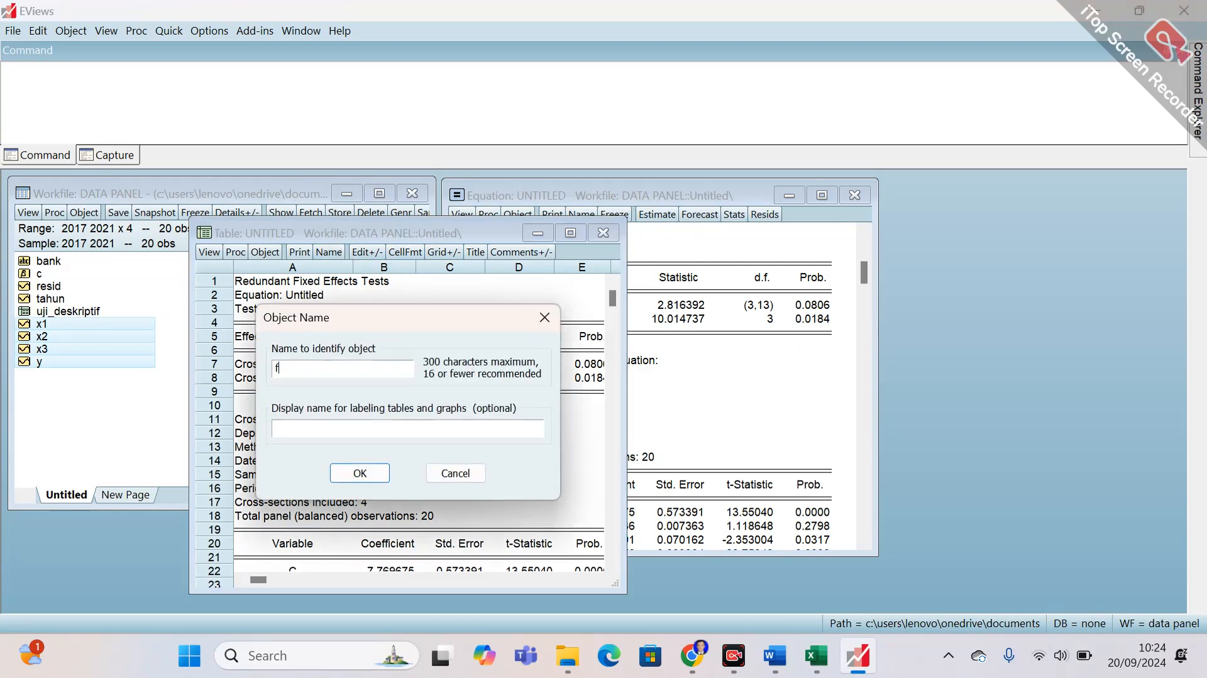
{"action": "type", "text": "uji_chow"}
{"action": "left_click", "coordinate": [360, 474]}
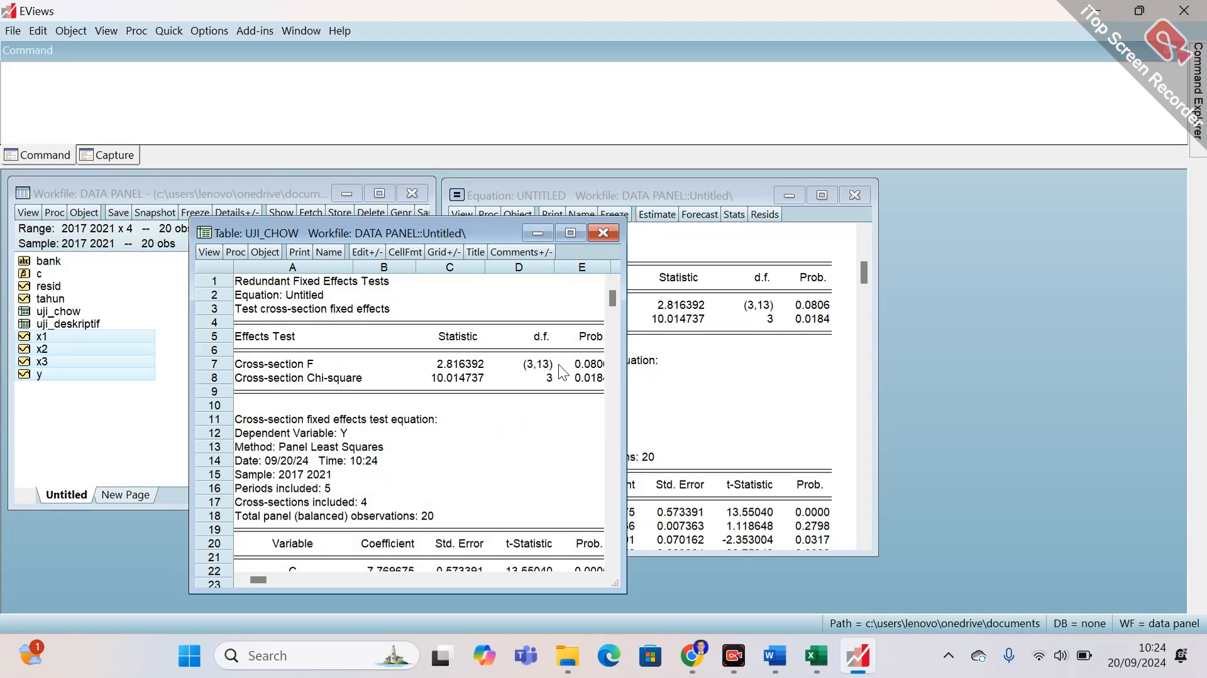
{"action": "left_click", "coordinate": [604, 233]}
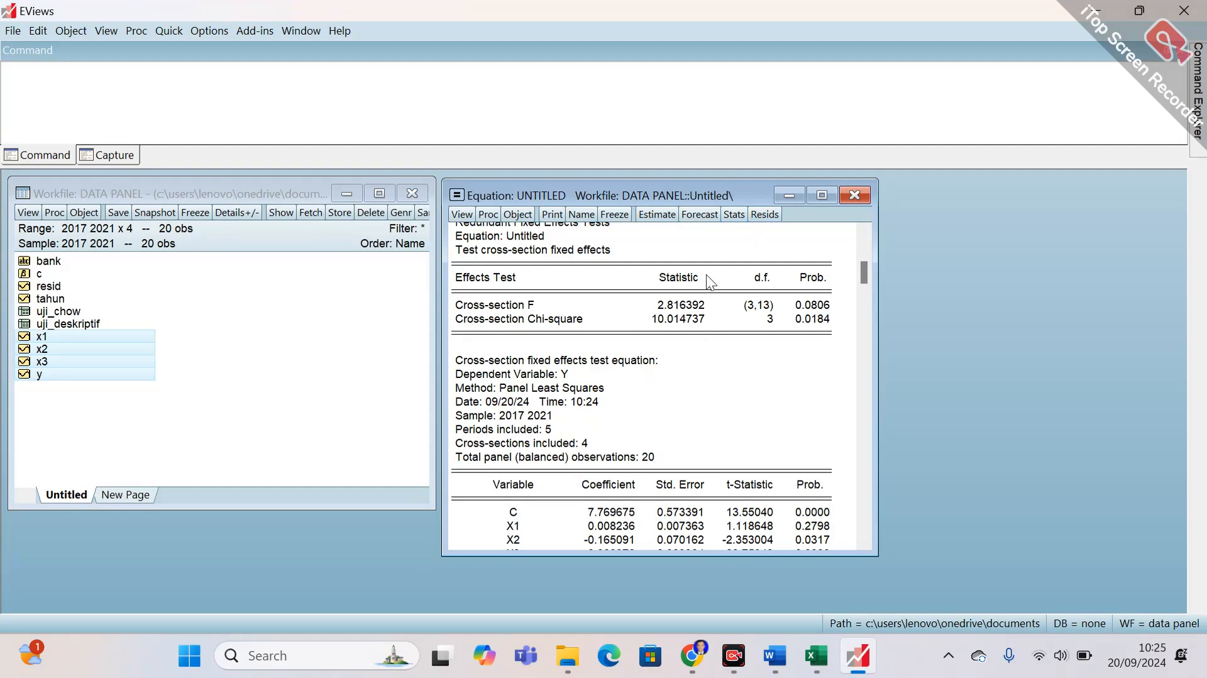
Re-estimate the y c x1 x2 x3 equation with Random cross-section effects.
{"action": "left_click", "coordinate": [658, 213]}
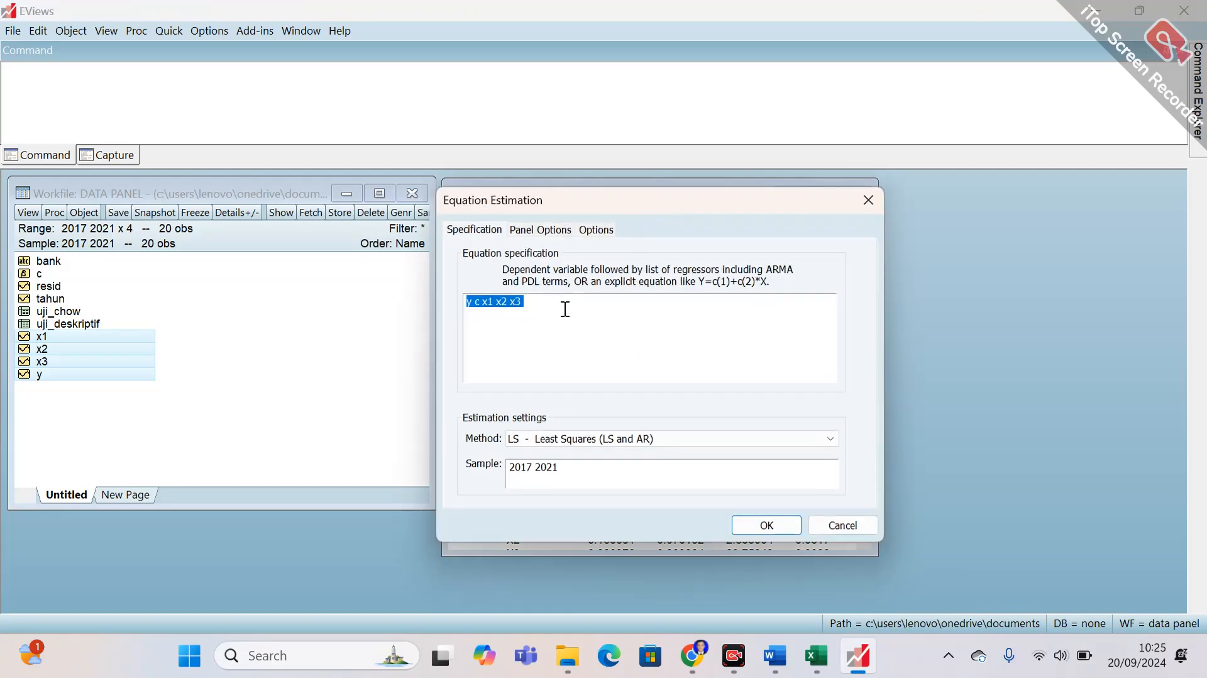
{"action": "left_click", "coordinate": [565, 309]}
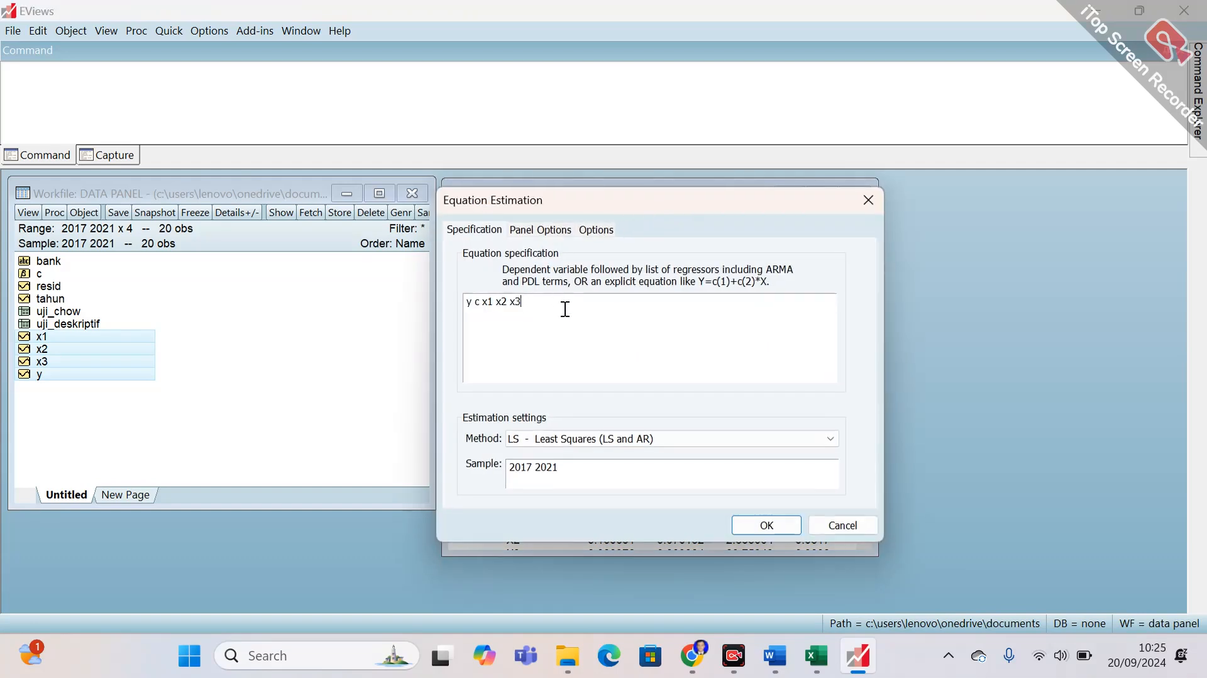
{"action": "left_click", "coordinate": [544, 233]}
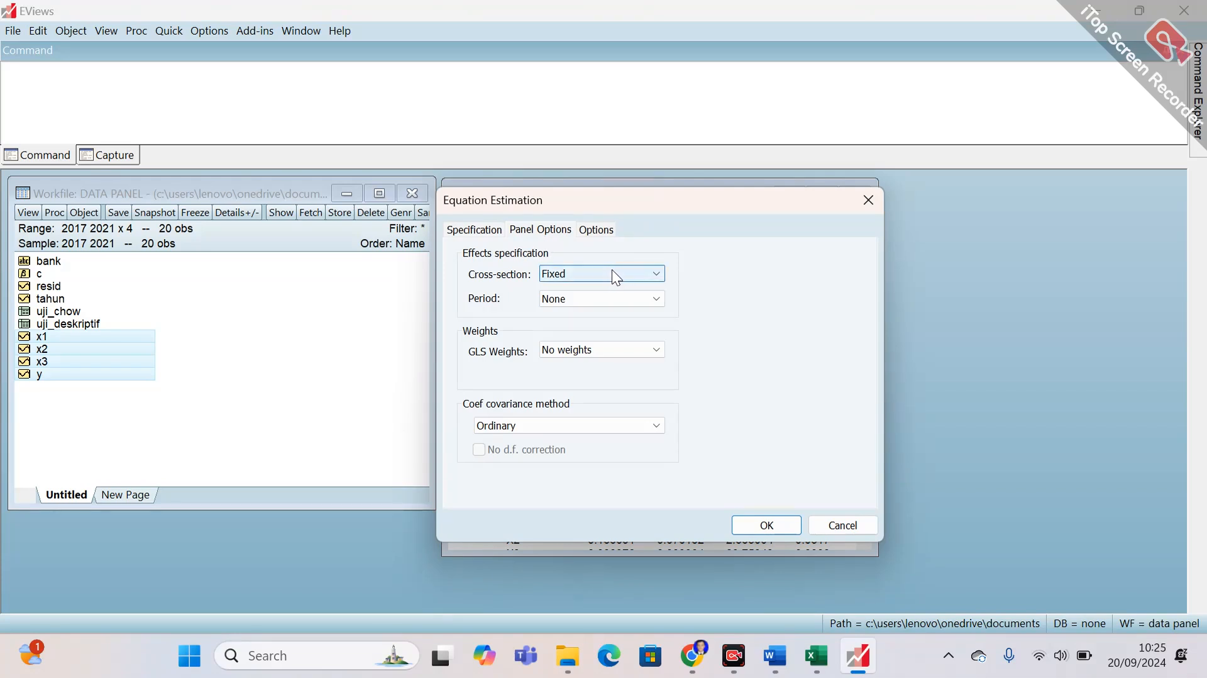
{"action": "left_click", "coordinate": [612, 271]}
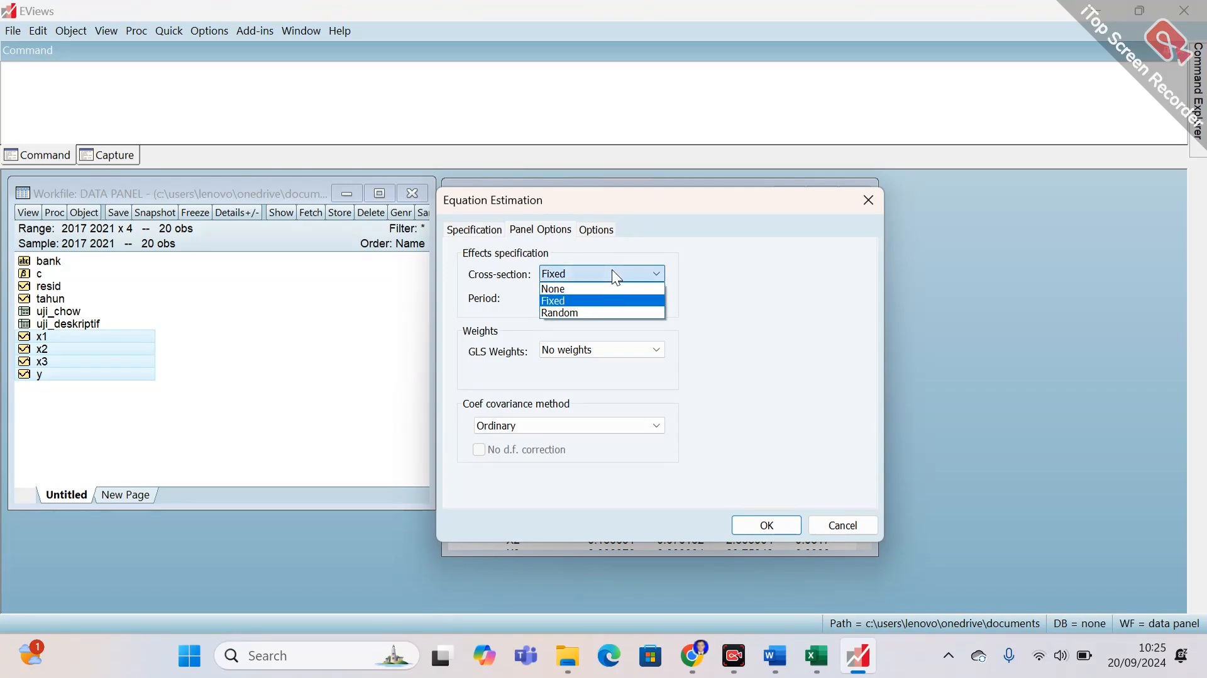
{"action": "left_click", "coordinate": [600, 313]}
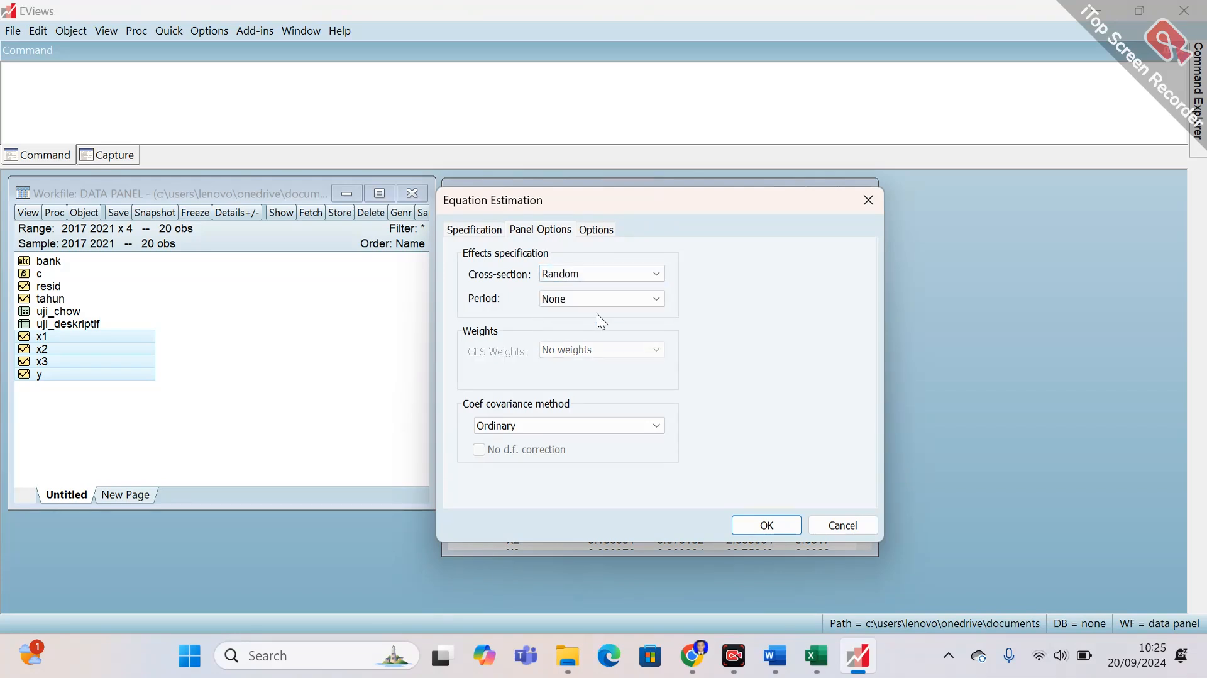
{"action": "left_click", "coordinate": [766, 530]}
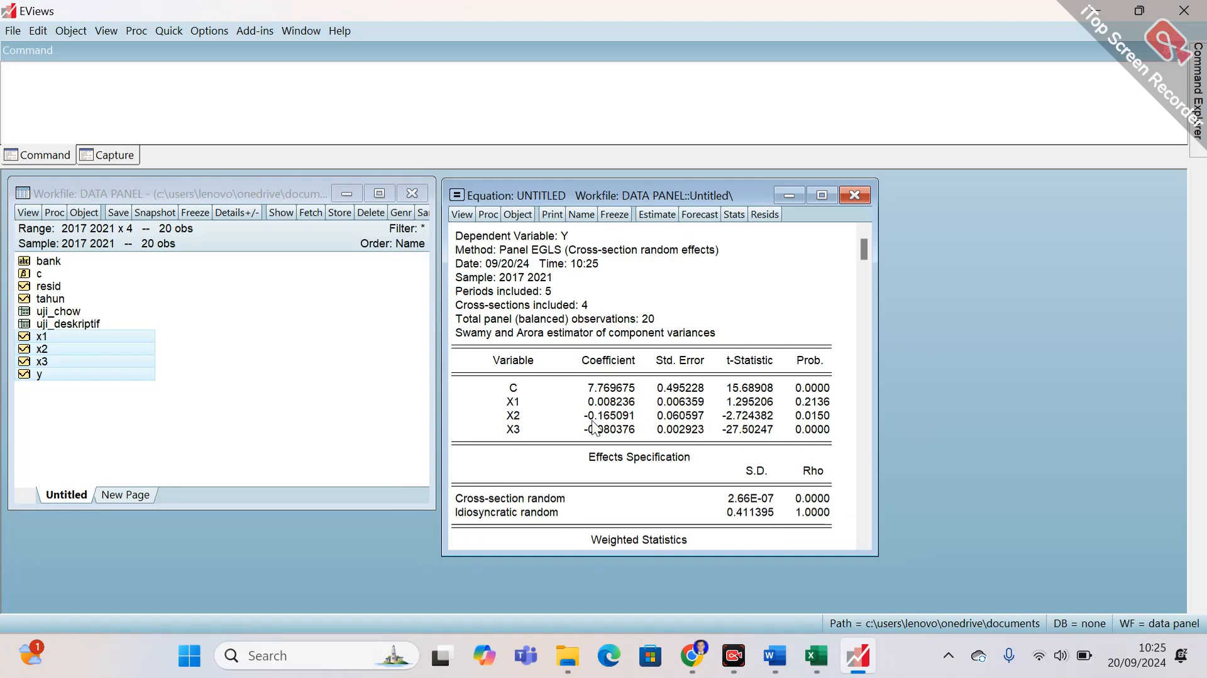
Run the Correlated Random Effects - Hausman Test on the random effects equation.
{"action": "left_click", "coordinate": [469, 213]}
{"action": "mouse_move", "coordinate": [515, 398]}
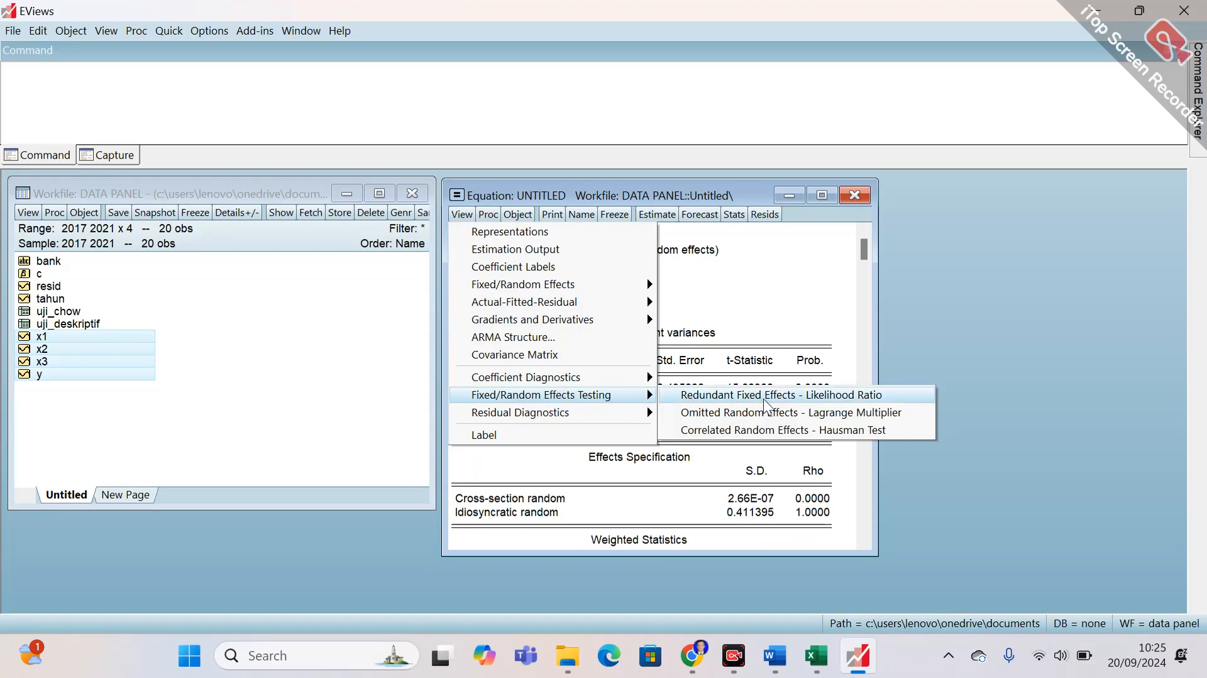
{"action": "left_click", "coordinate": [890, 432]}
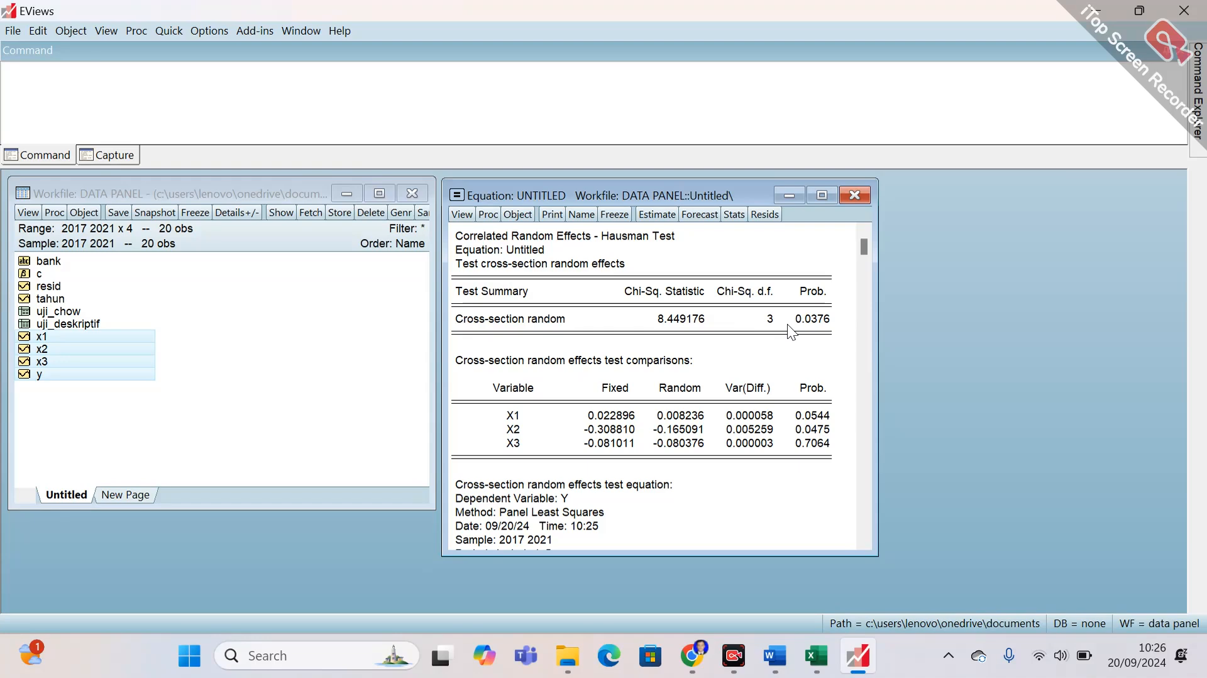
Freeze the Hausman test output as a table named uji_hausman, and close the table.
{"action": "left_click", "coordinate": [612, 216]}
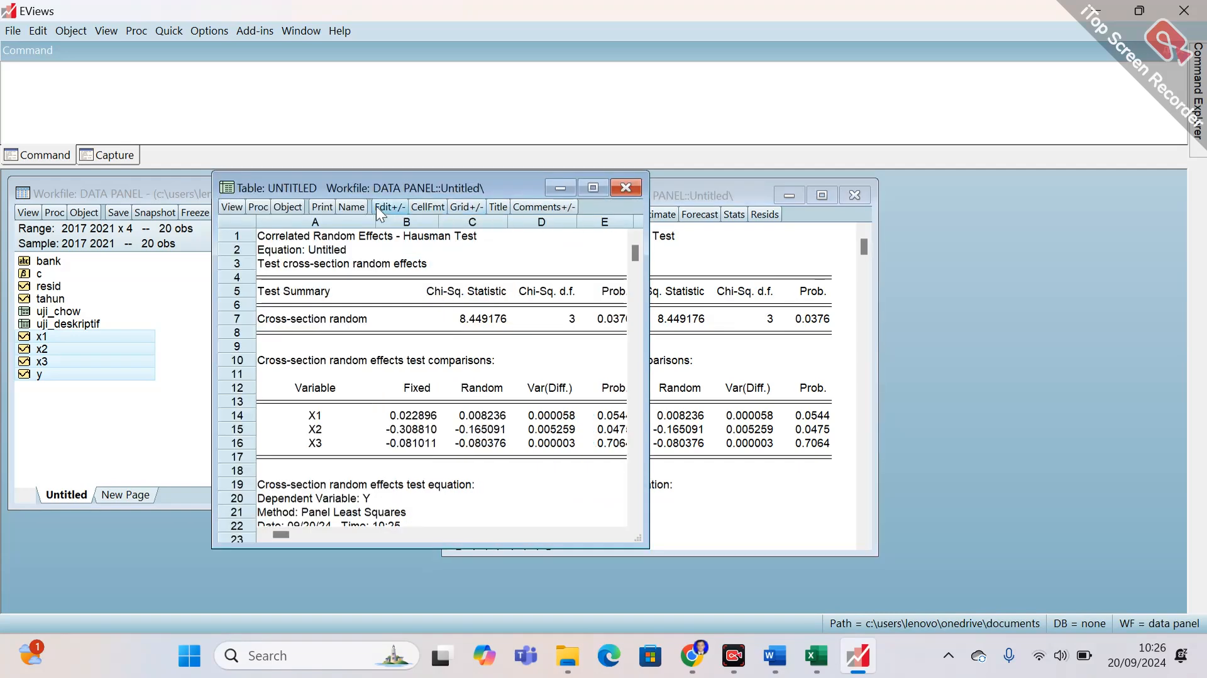
{"action": "left_click", "coordinate": [352, 206]}
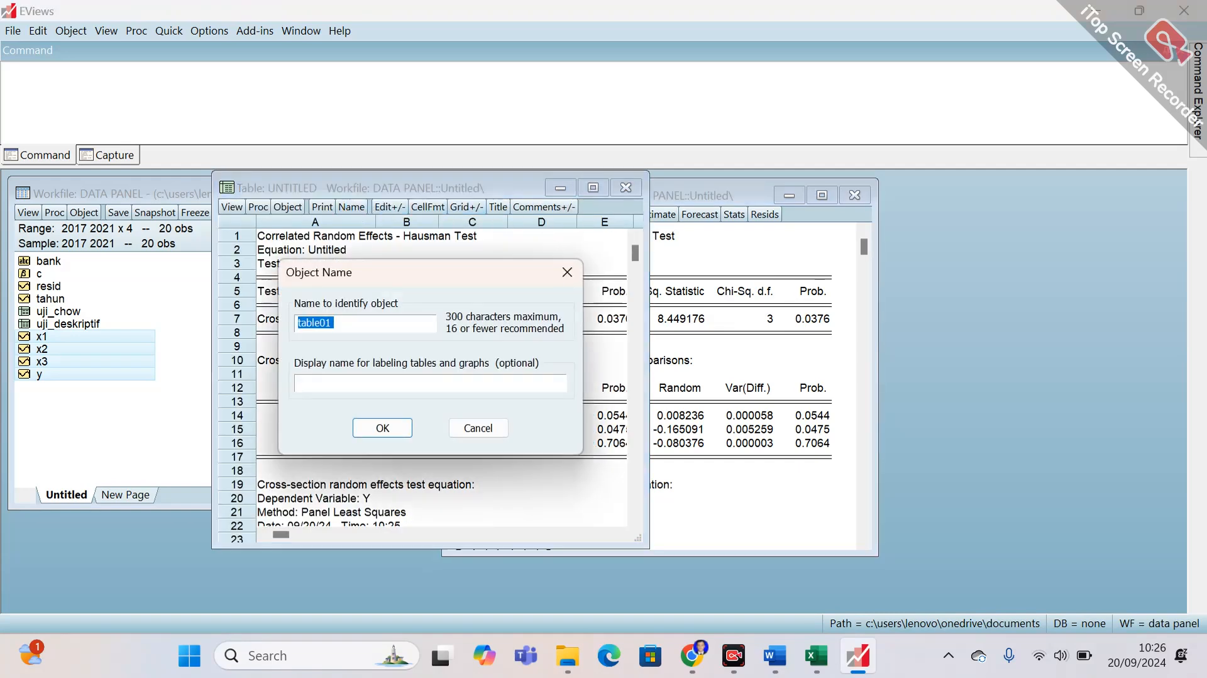
{"action": "type", "text": "uji hausman"}
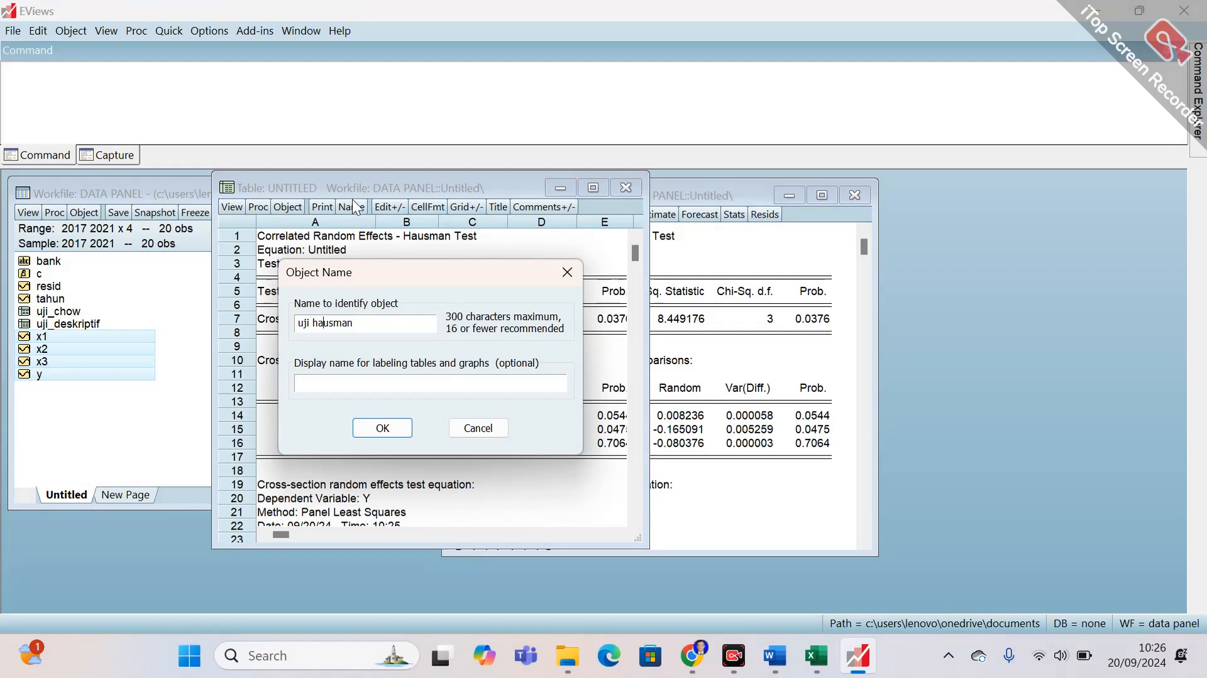
{"action": "key", "text": "BackSpace"}
{"action": "type", "text": "_"}
{"action": "left_click", "coordinate": [394, 433]}
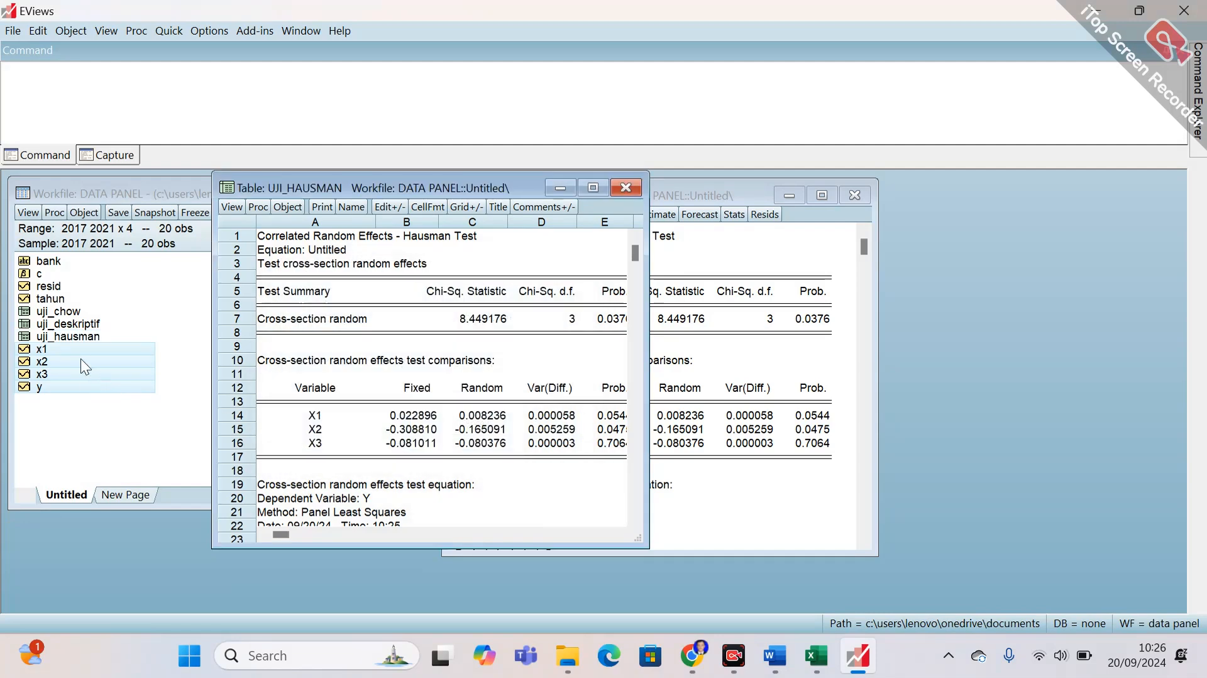
{"action": "left_click", "coordinate": [77, 342]}
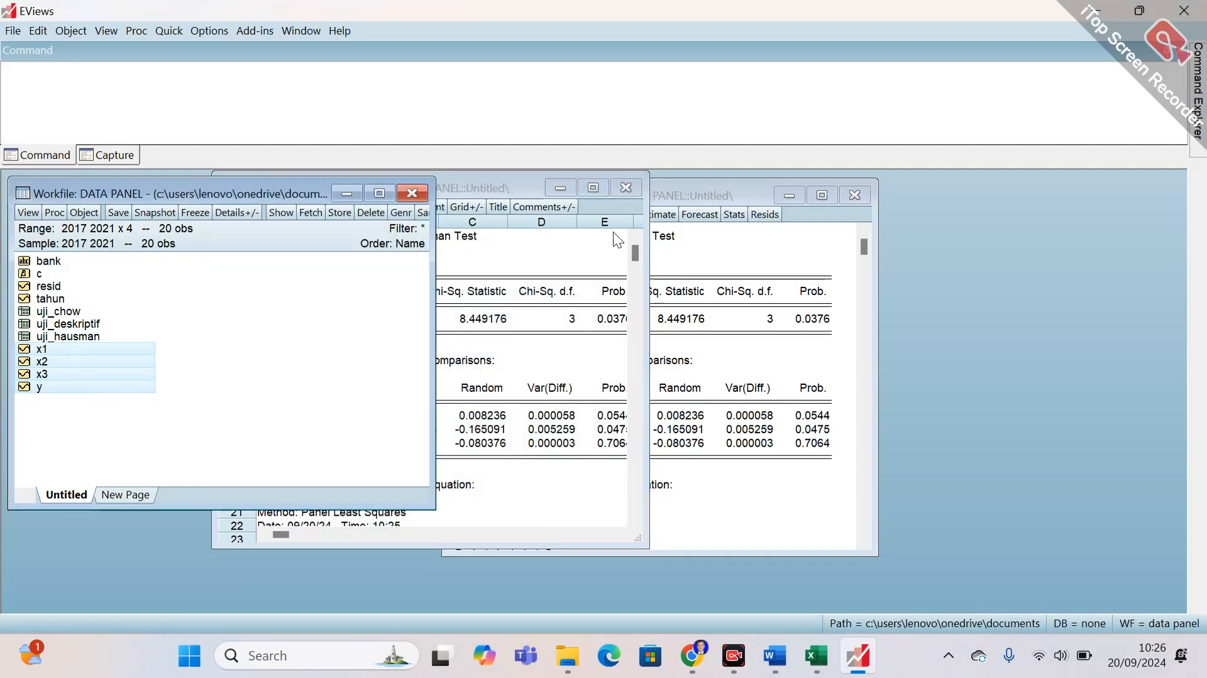
{"action": "left_click", "coordinate": [626, 188]}
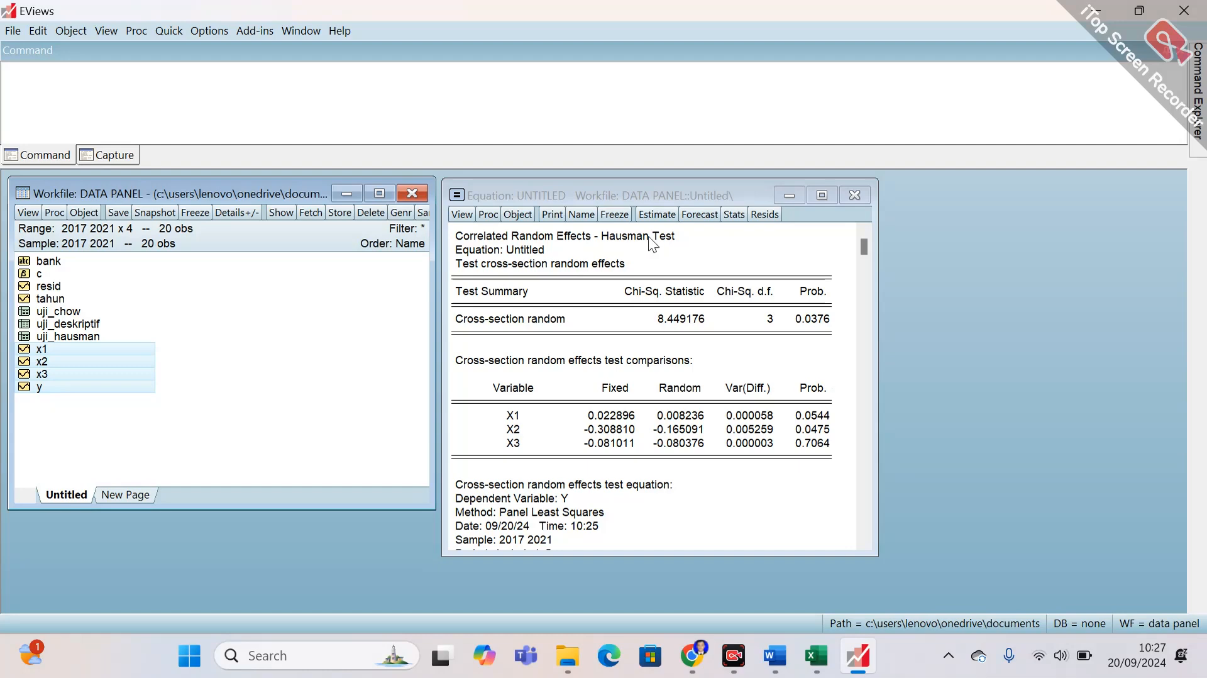
Re-estimate the equation with Fixed cross-section effects and review its output.
{"action": "left_click", "coordinate": [659, 213]}
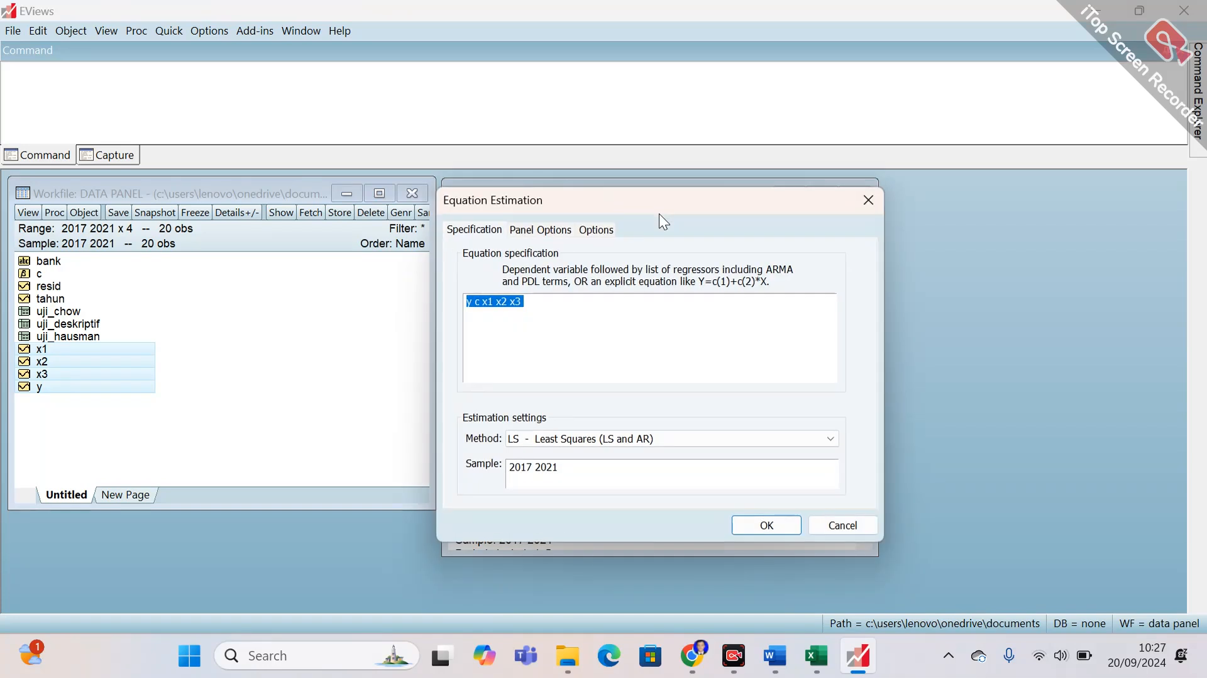
{"action": "left_click", "coordinate": [553, 232]}
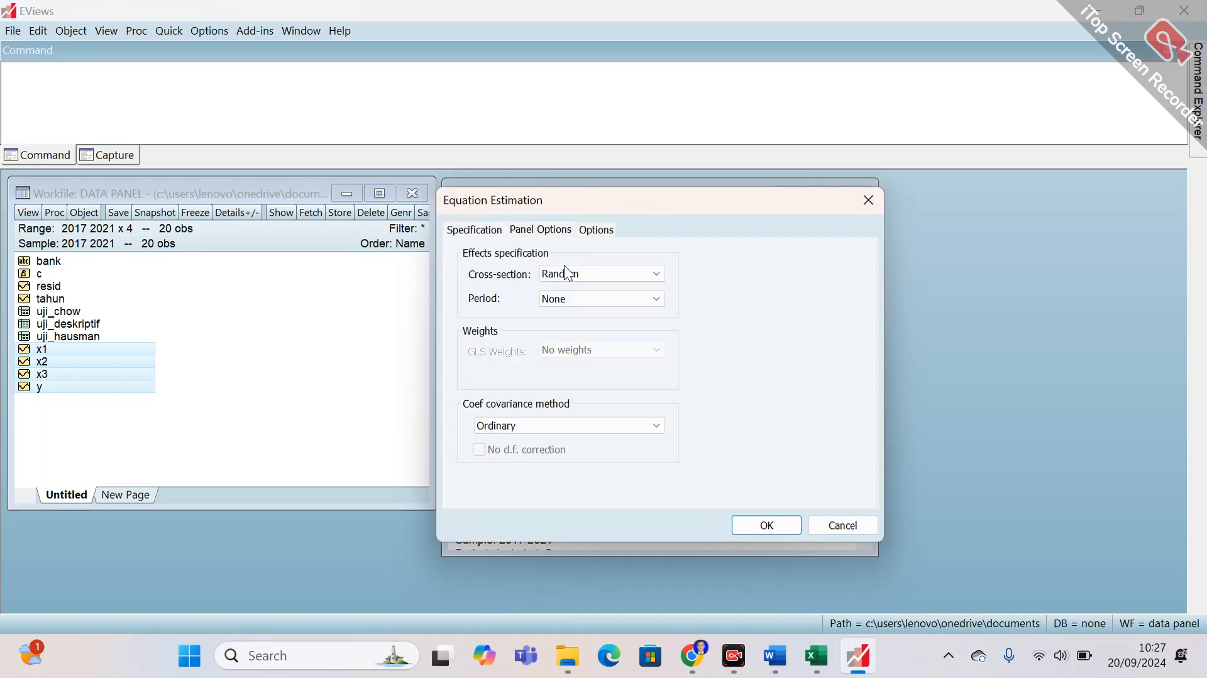
{"action": "left_click", "coordinate": [568, 274]}
{"action": "left_click", "coordinate": [579, 300]}
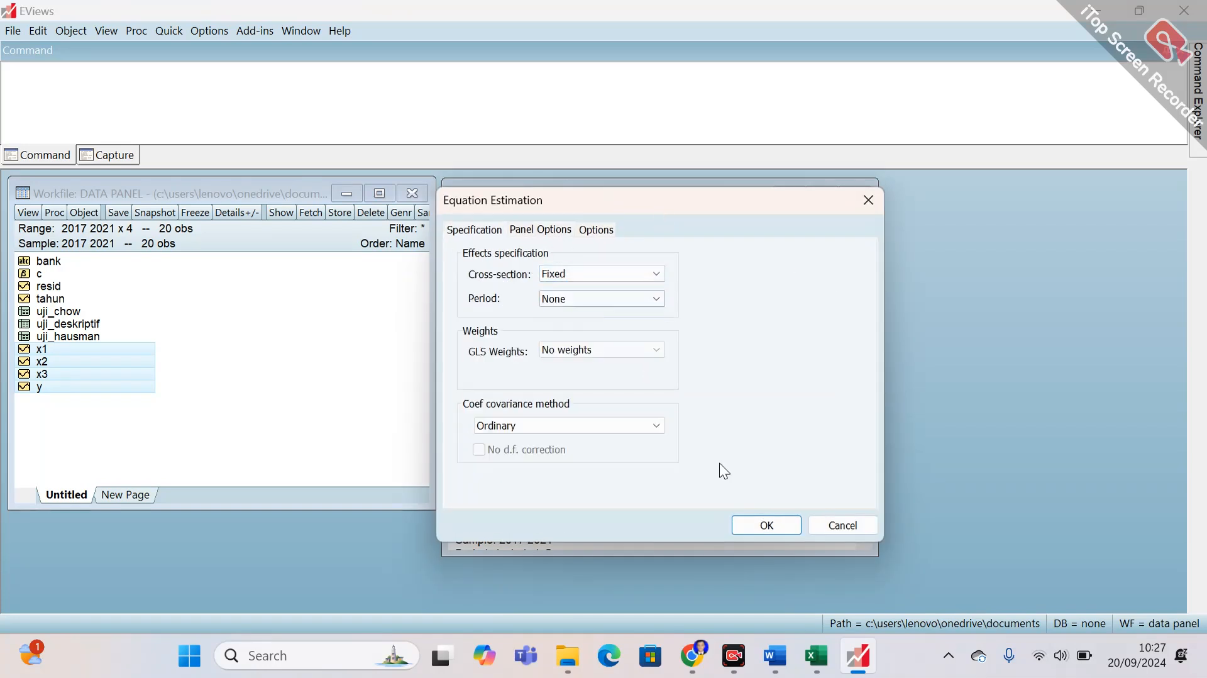
{"action": "left_click", "coordinate": [768, 528]}
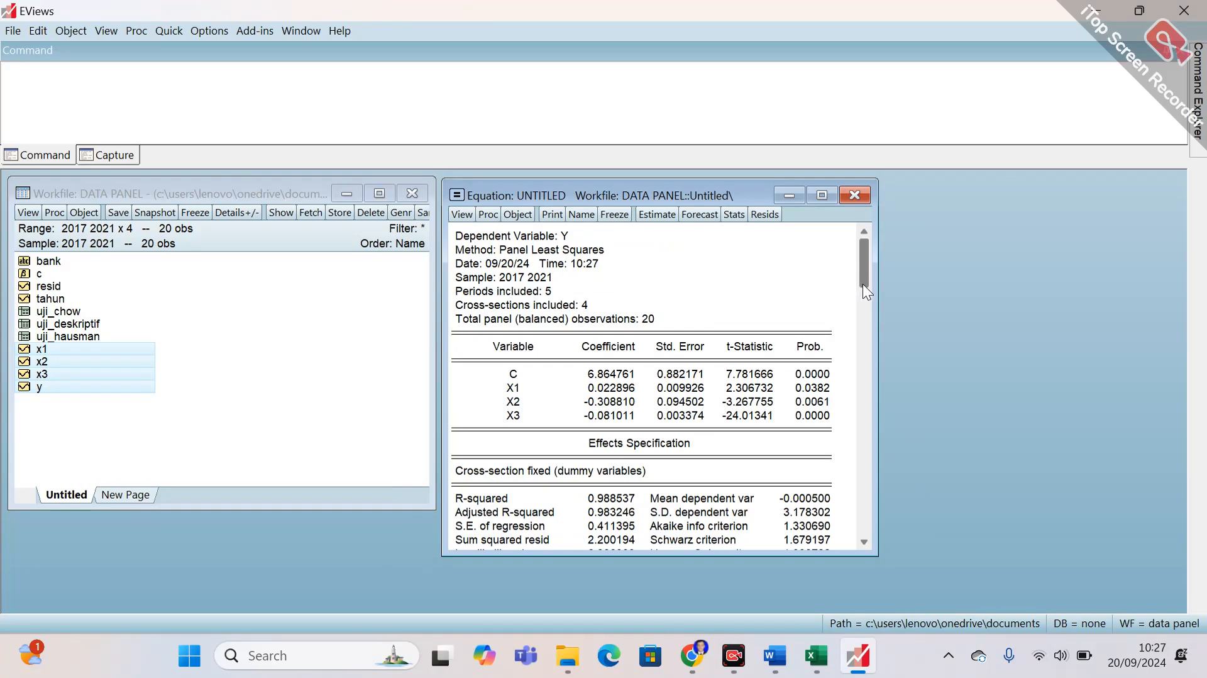
{"action": "left_click_drag", "start_coordinate": [864, 292], "coordinate": [864, 295]}
Compute the correlation matrix of the x1, x2 and x3 series, and place its window beside the workfile window.
{"action": "left_click", "coordinate": [186, 390]}
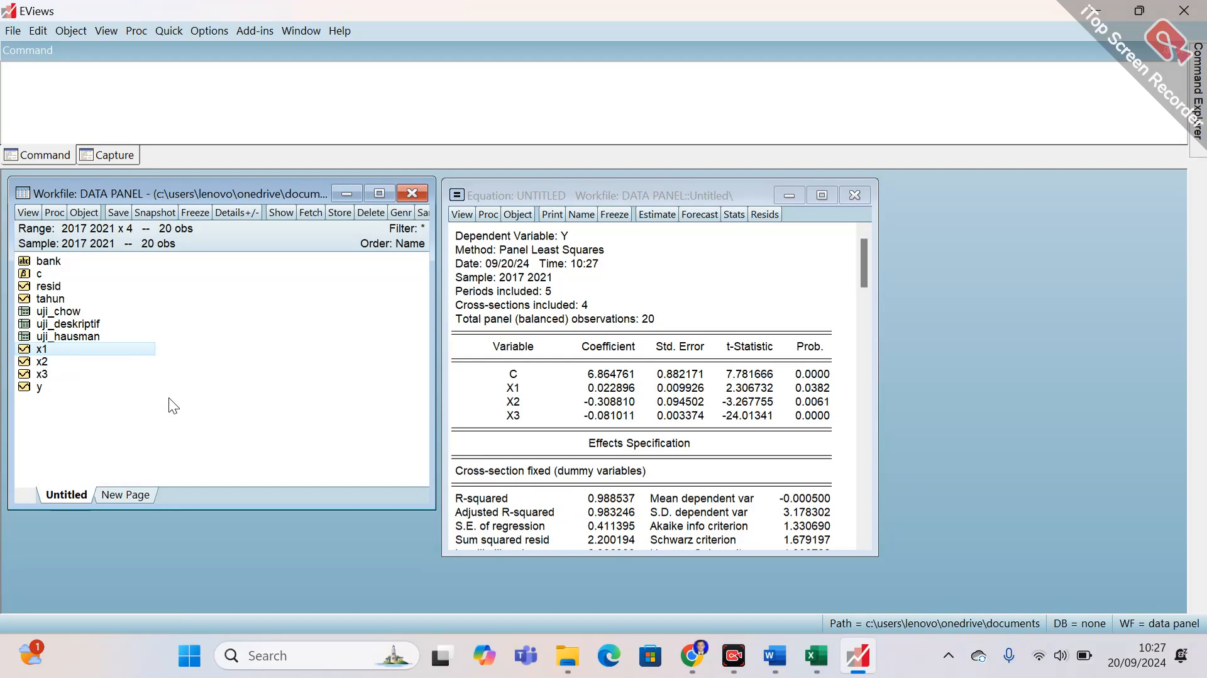
{"action": "left_click", "coordinate": [51, 361], "text": "ctrl"}
{"action": "left_click", "coordinate": [50, 374], "text": "ctrl"}
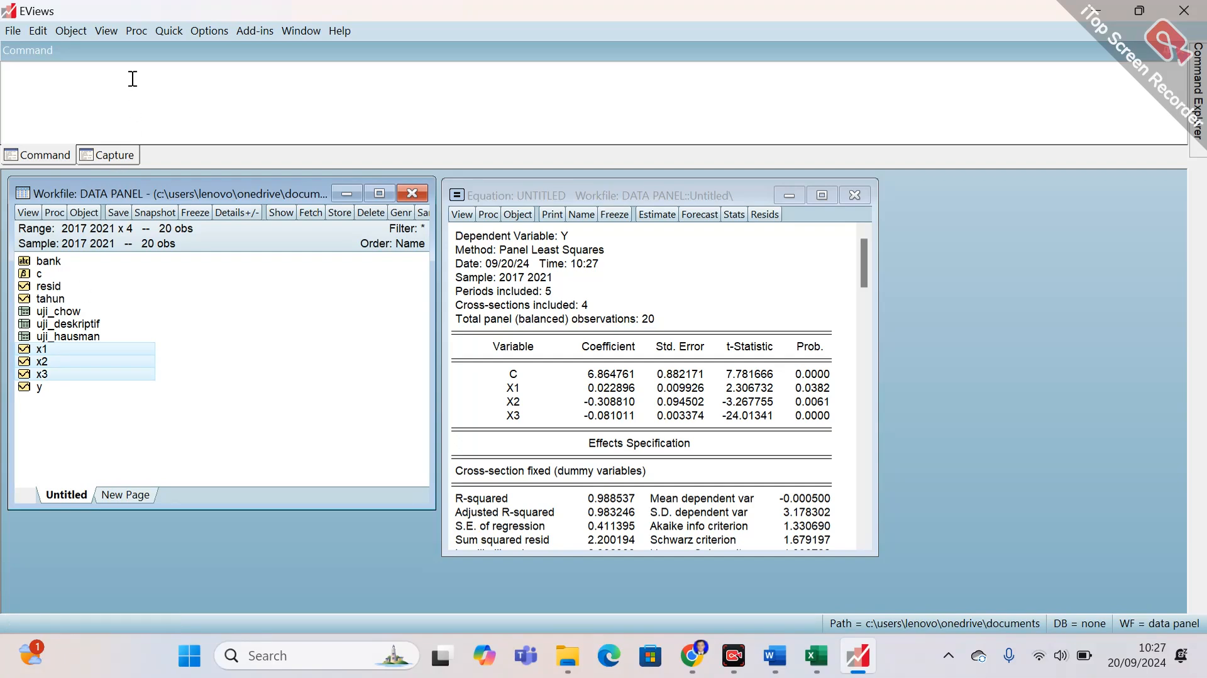
{"action": "left_click", "coordinate": [170, 31]}
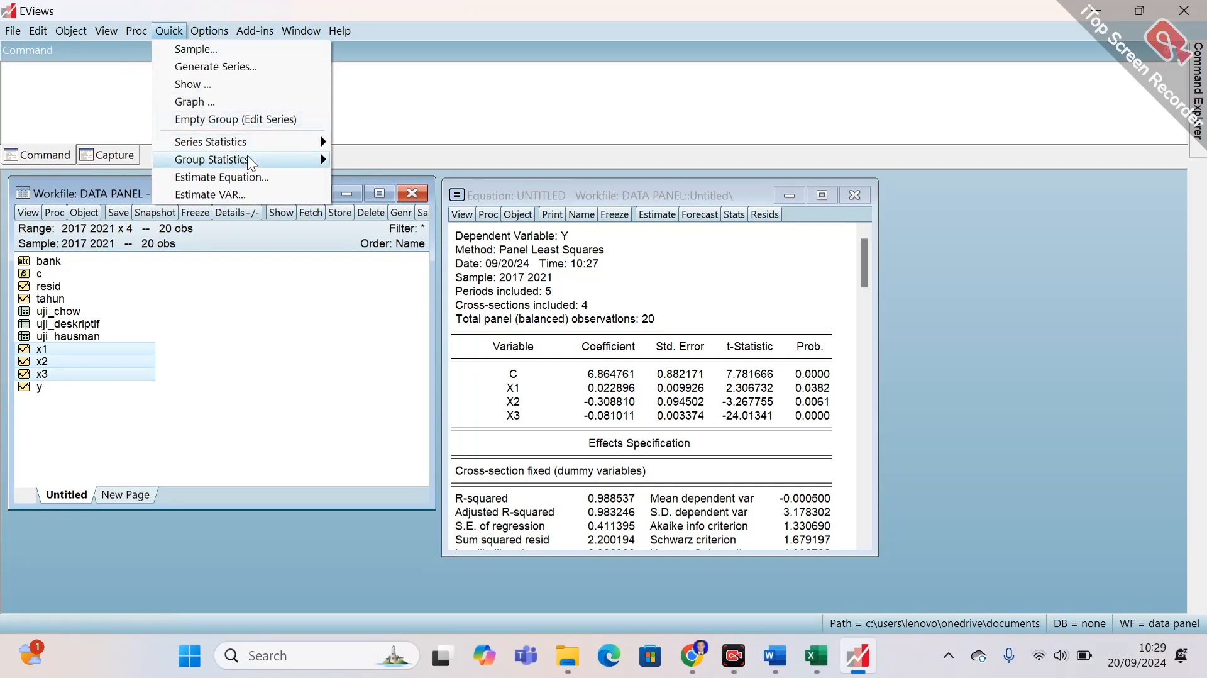
{"action": "mouse_move", "coordinate": [253, 160]}
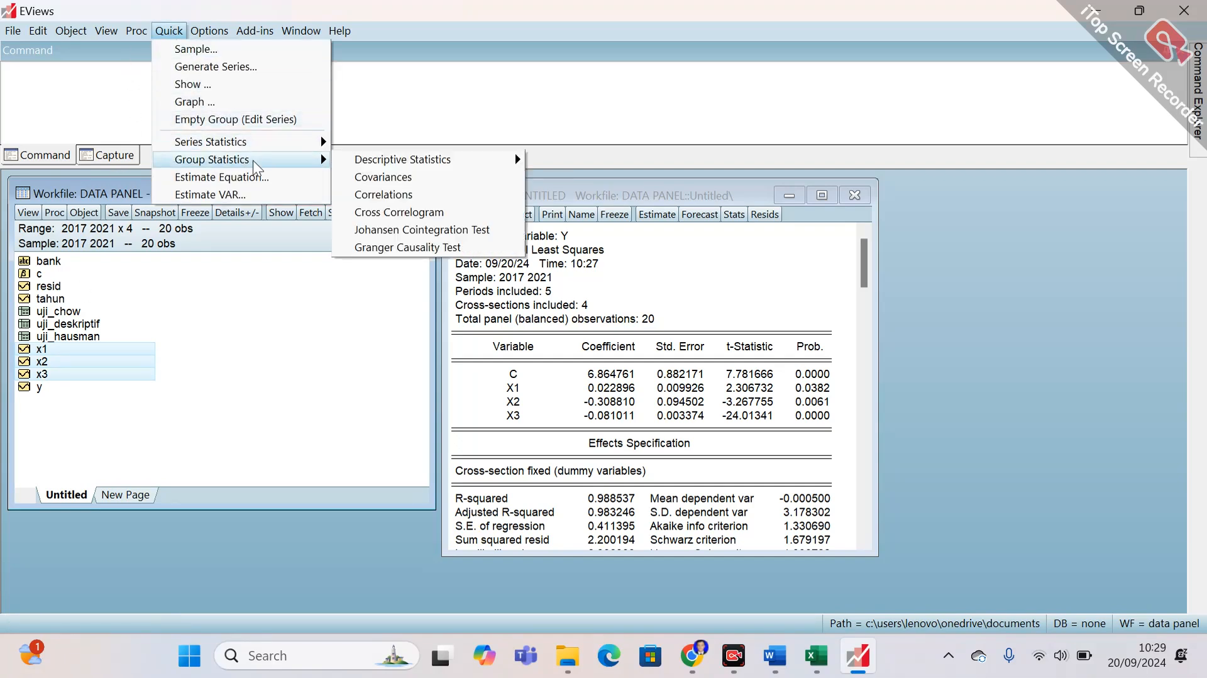
{"action": "left_click", "coordinate": [413, 194]}
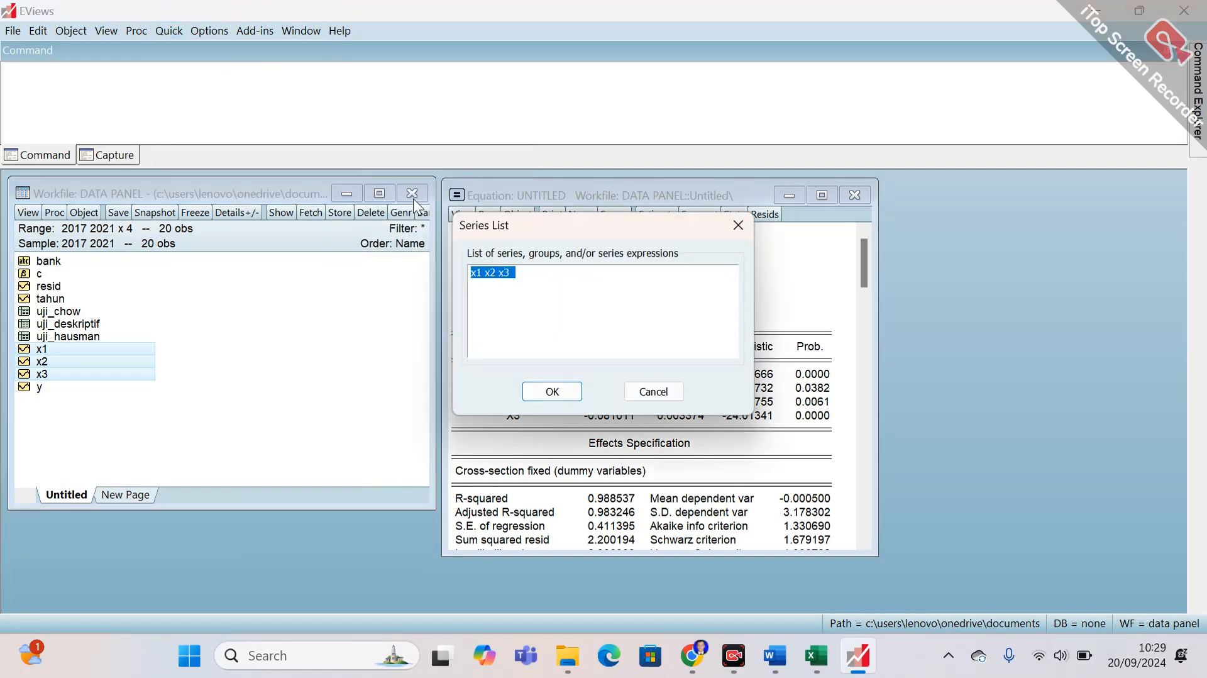
{"action": "left_click", "coordinate": [586, 272]}
{"action": "left_click", "coordinate": [553, 392]}
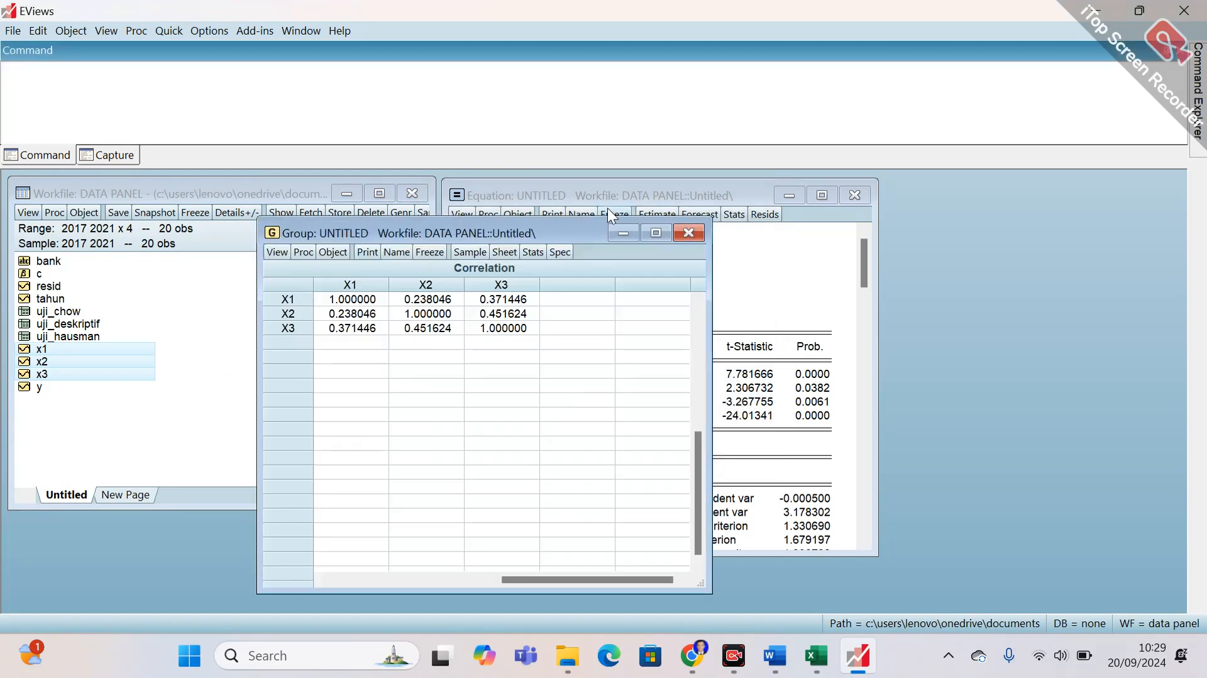
{"action": "left_click_drag", "start_coordinate": [575, 232], "coordinate": [761, 192]}
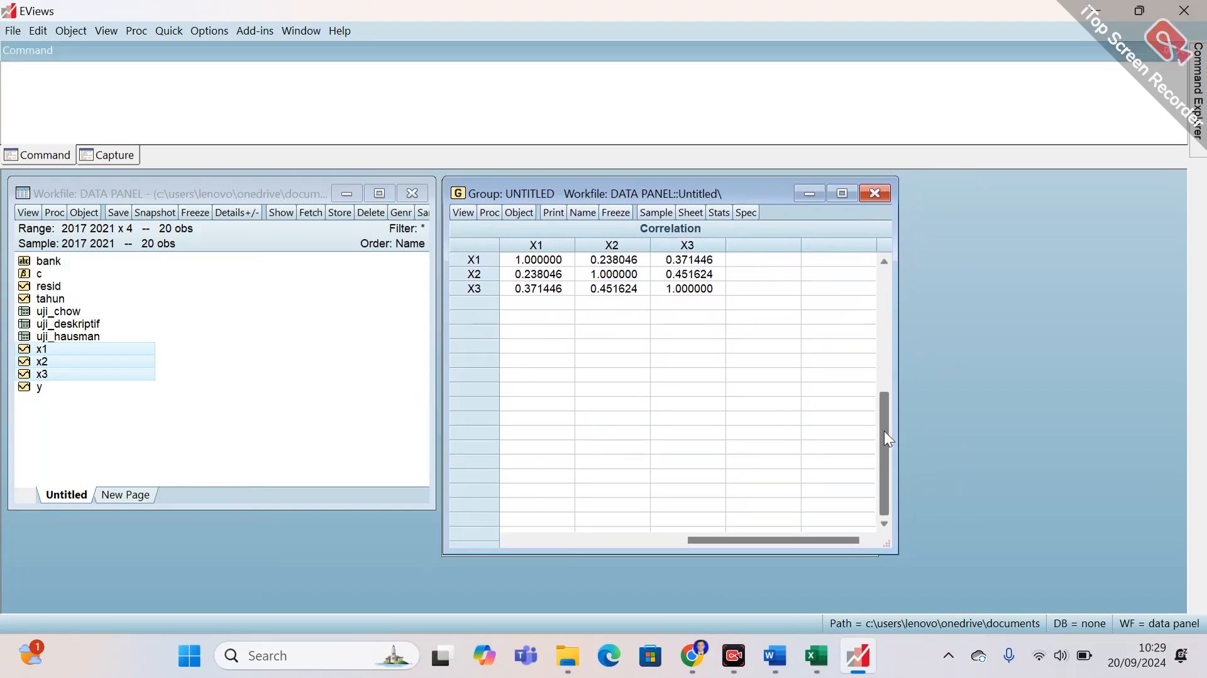
{"action": "left_click_drag", "start_coordinate": [883, 431], "coordinate": [884, 305]}
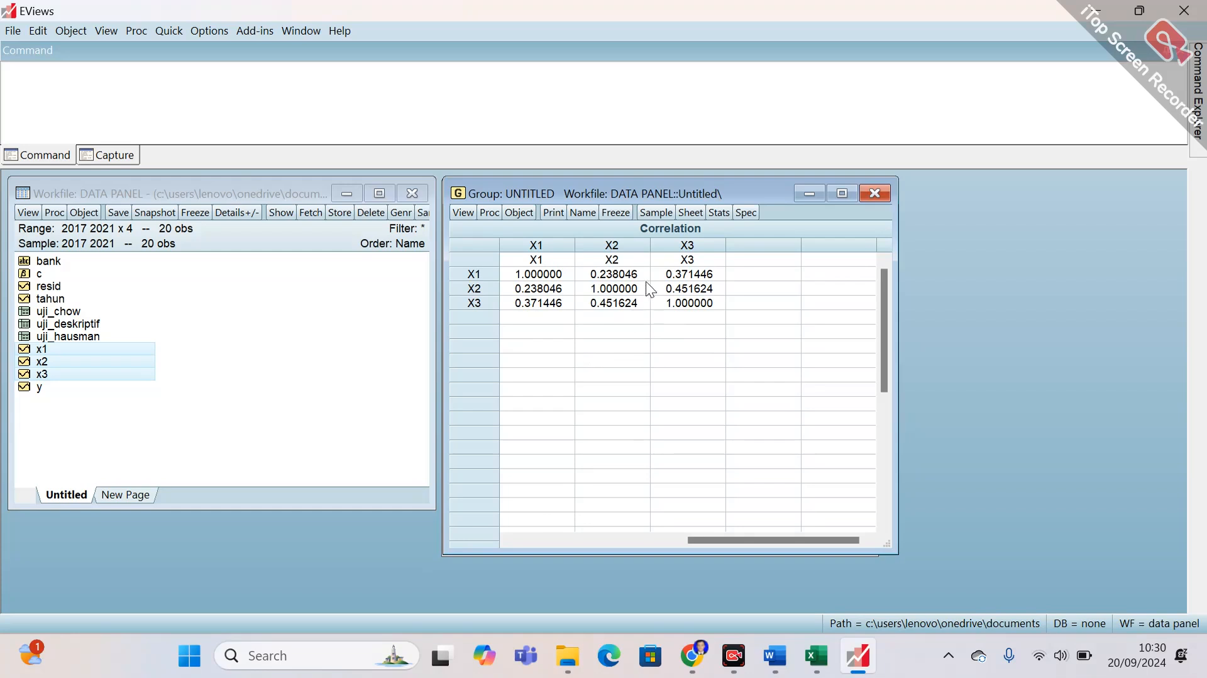
Freeze the correlation matrix as a table named uji_multikolinearitas, and close the table.
{"action": "left_click", "coordinate": [622, 213]}
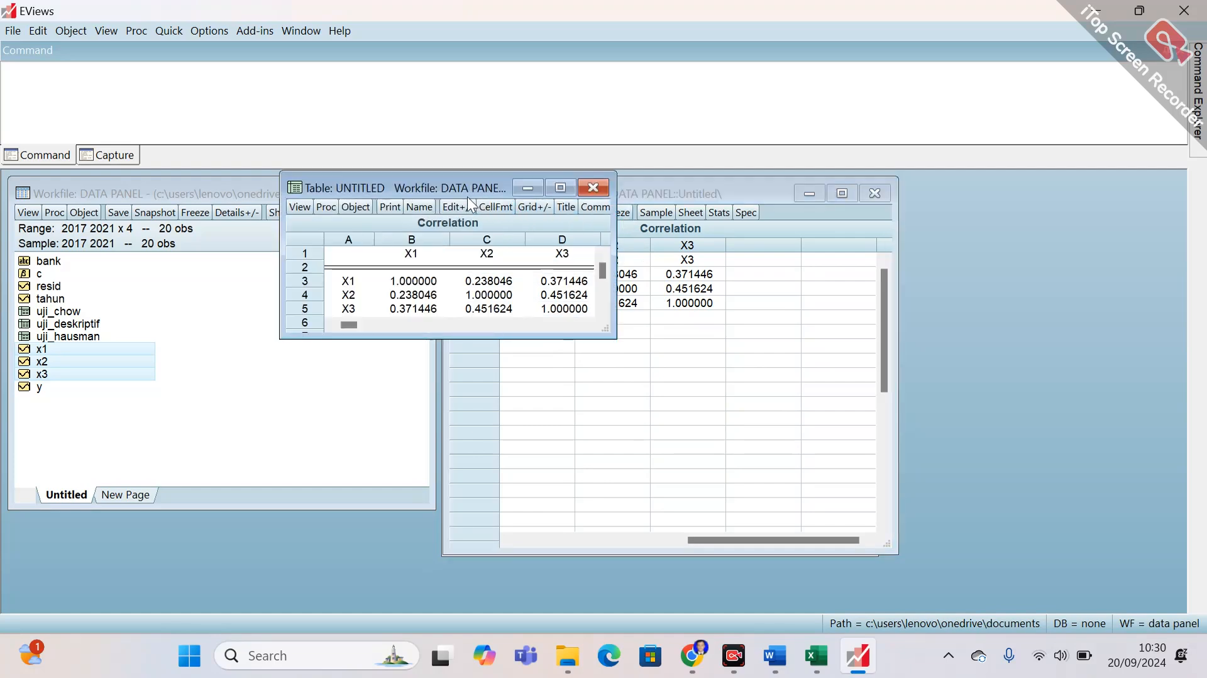
{"action": "left_click", "coordinate": [430, 202]}
{"action": "type", "text": "uj"}
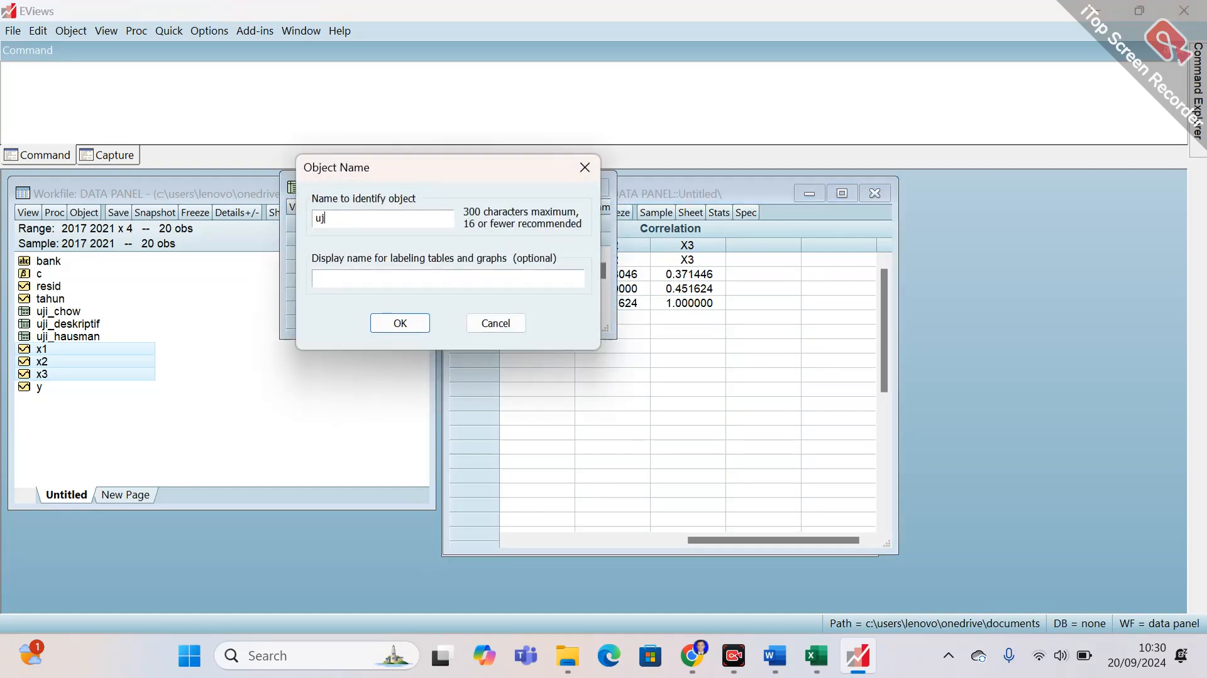
{"action": "type", "text": "i_multikolinearitas"}
{"action": "left_click", "coordinate": [405, 324]}
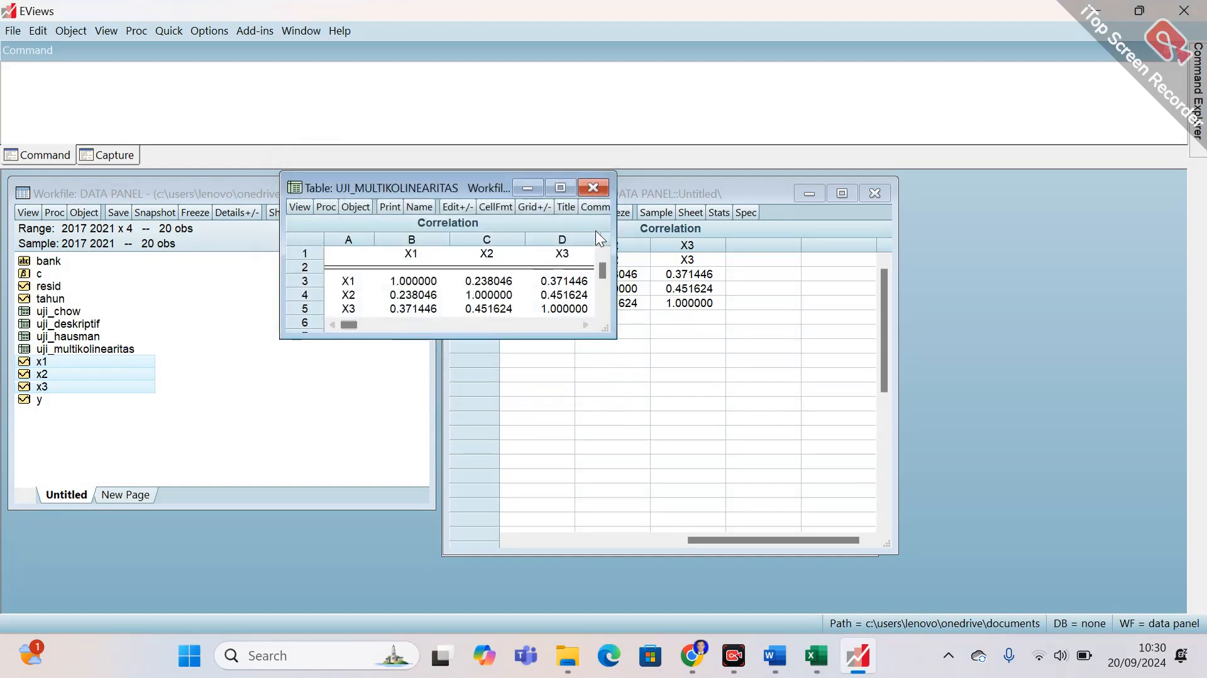
{"action": "left_click", "coordinate": [597, 187]}
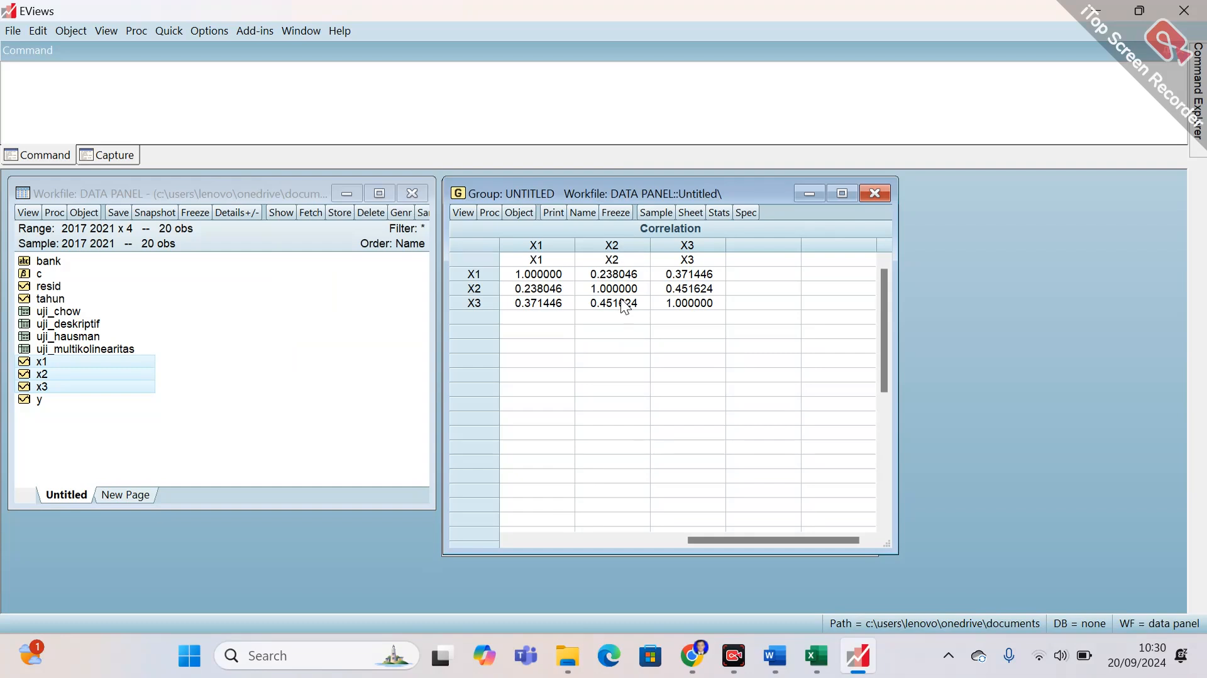
Delete the untitled correlation group, and re-estimate the untitled equation with Fixed cross-section effects.
{"action": "left_click", "coordinate": [873, 193]}
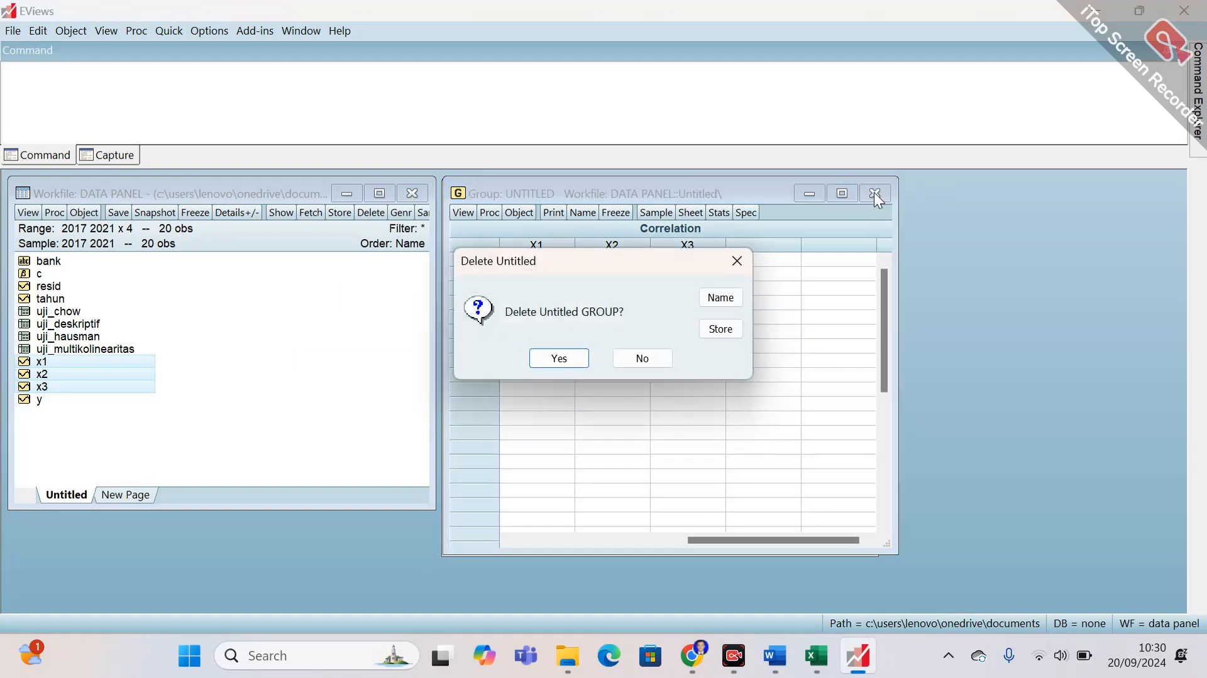
{"action": "left_click", "coordinate": [560, 357]}
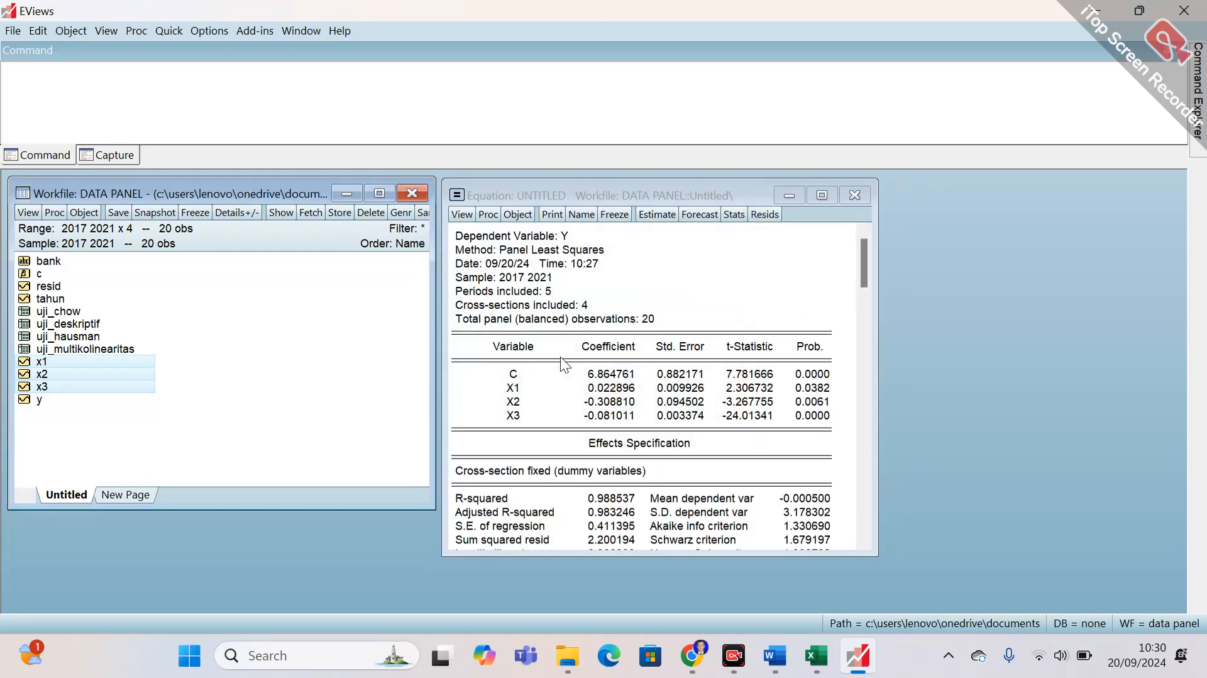
{"action": "left_click", "coordinate": [650, 224]}
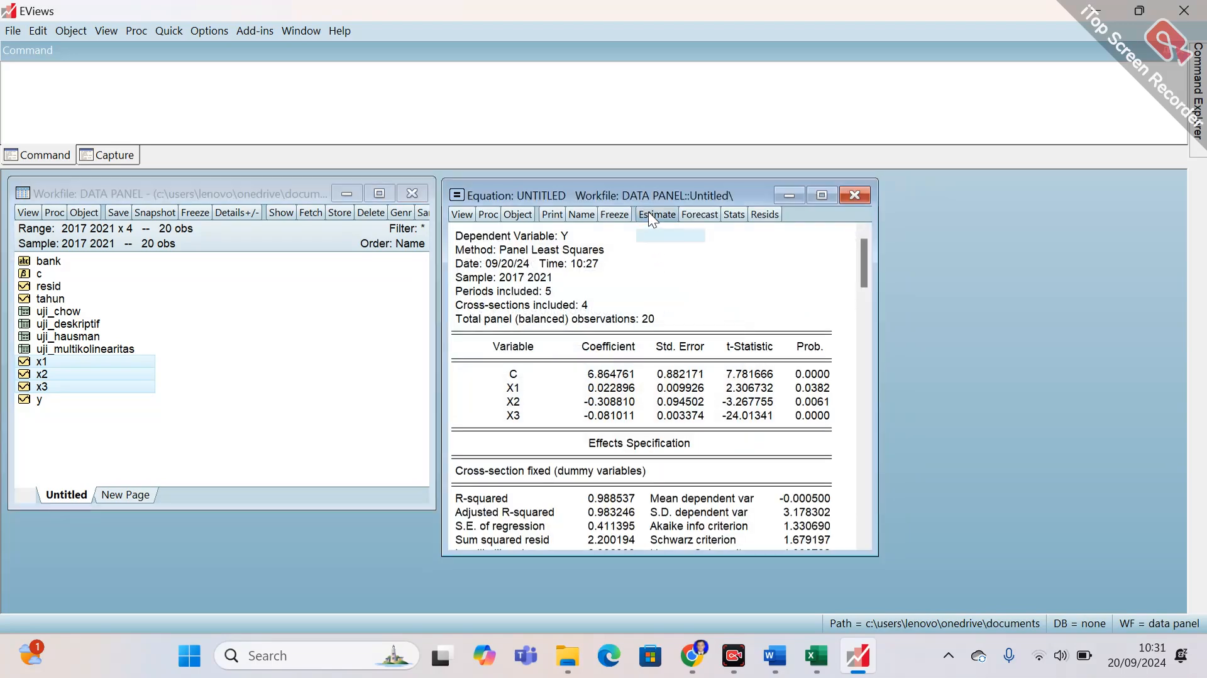
{"action": "left_click", "coordinate": [650, 214]}
{"action": "left_click", "coordinate": [544, 230]}
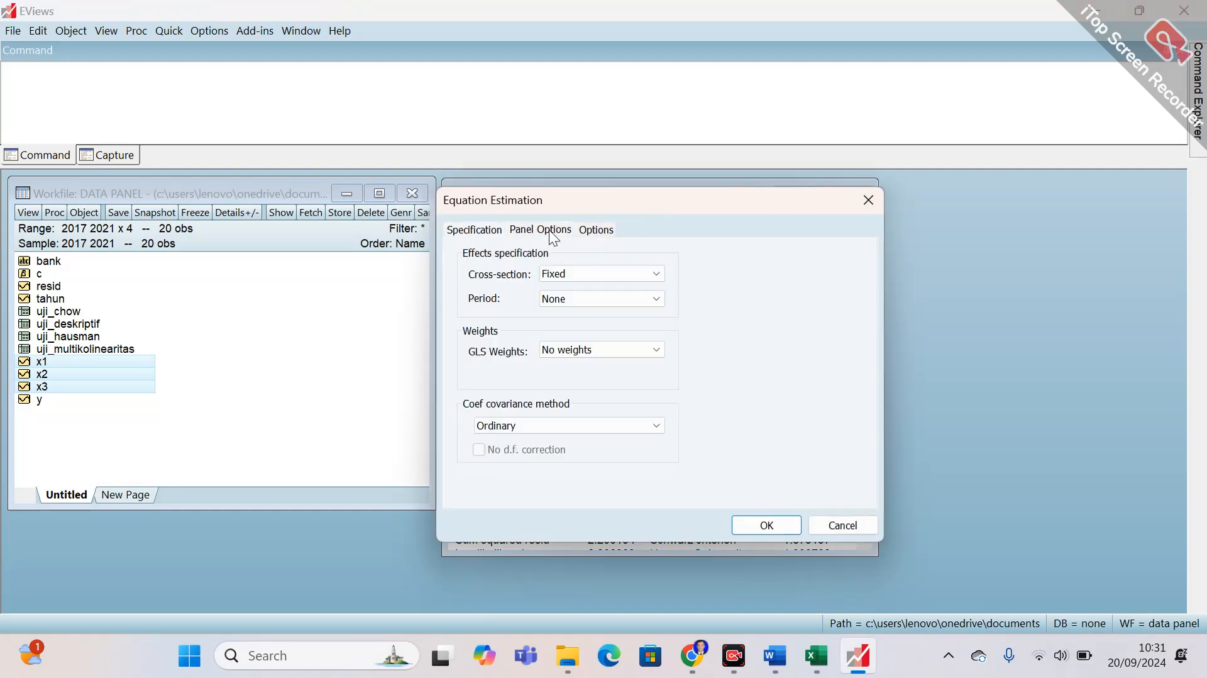
{"action": "left_click", "coordinate": [774, 523]}
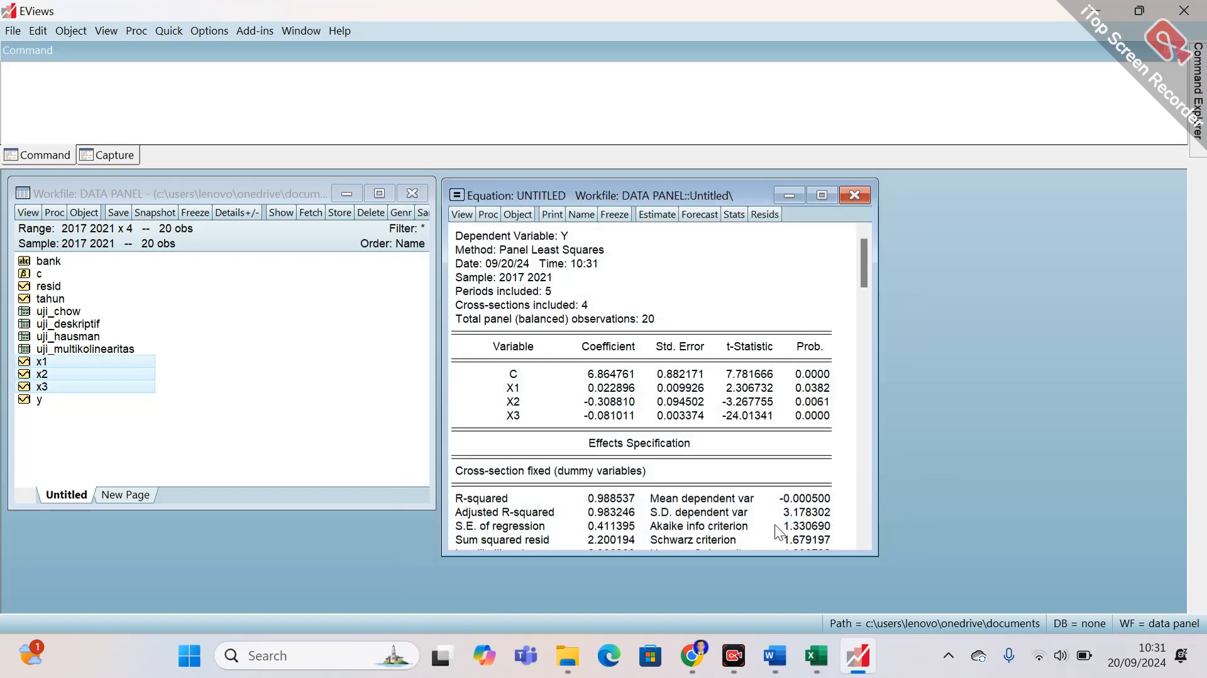
Close and delete the untitled equation, and clear the series selection in the workfile.
{"action": "left_click", "coordinate": [861, 197]}
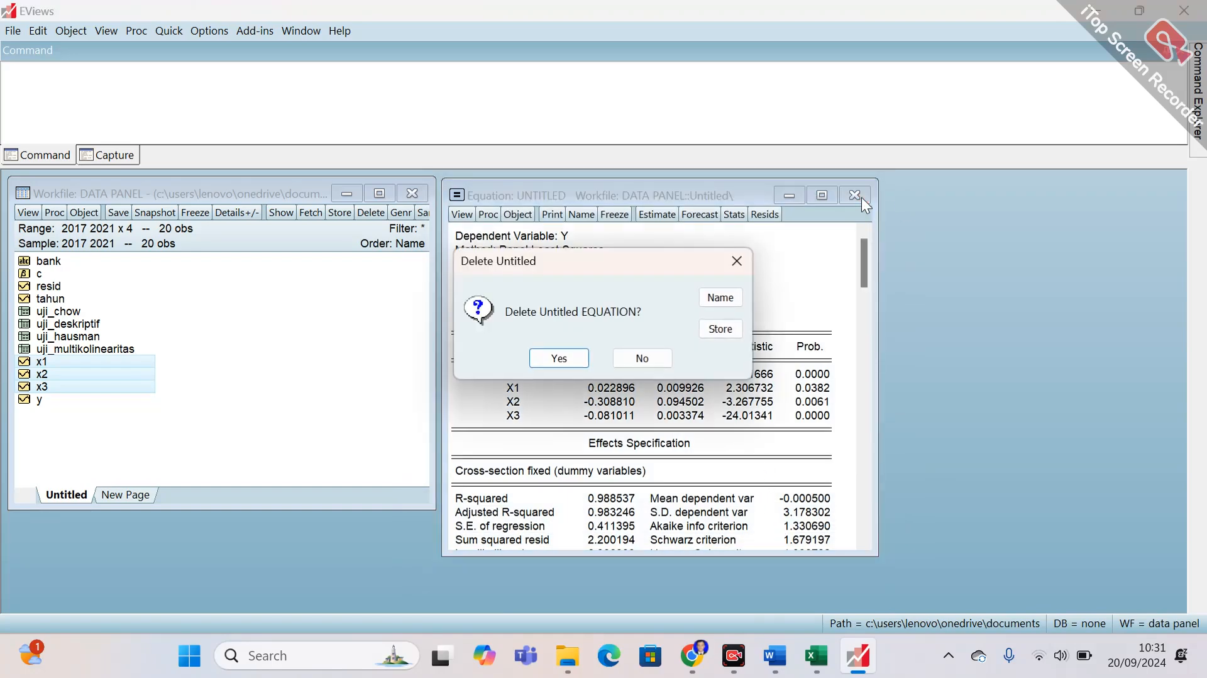
{"action": "left_click", "coordinate": [569, 354]}
{"action": "left_click", "coordinate": [114, 407]}
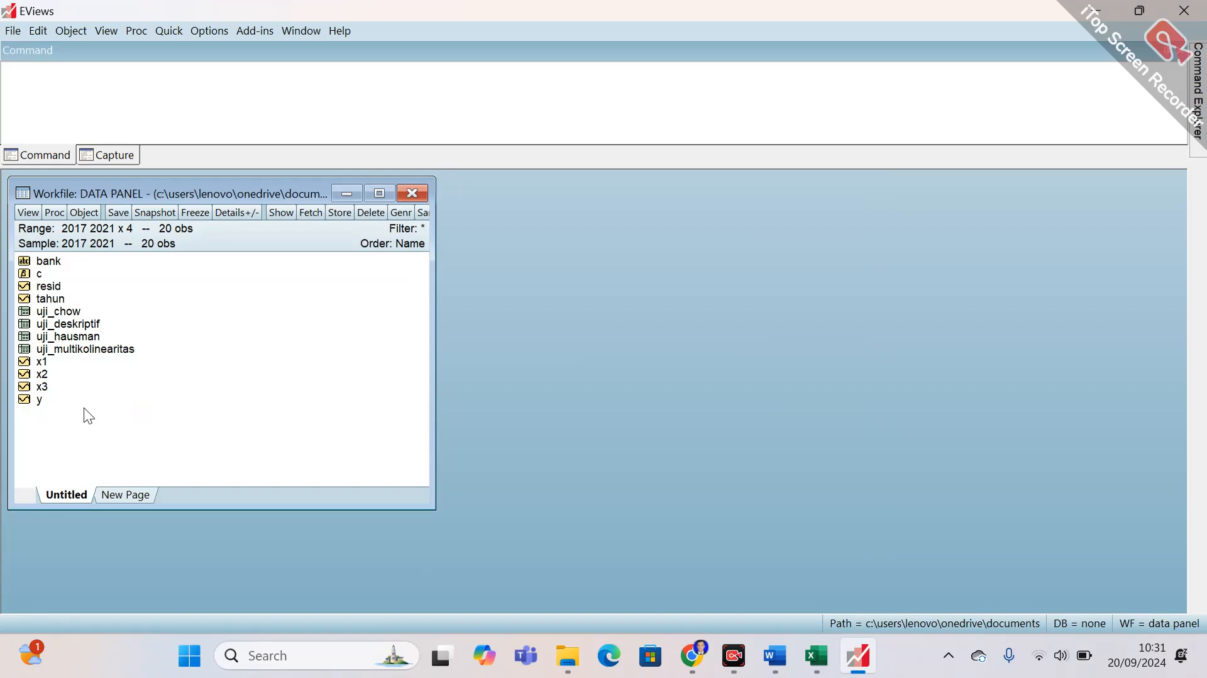
Open the y, x1, x2 and x3 series together as a new equation, with y as the dependent variable.
{"action": "left_click", "coordinate": [46, 398]}
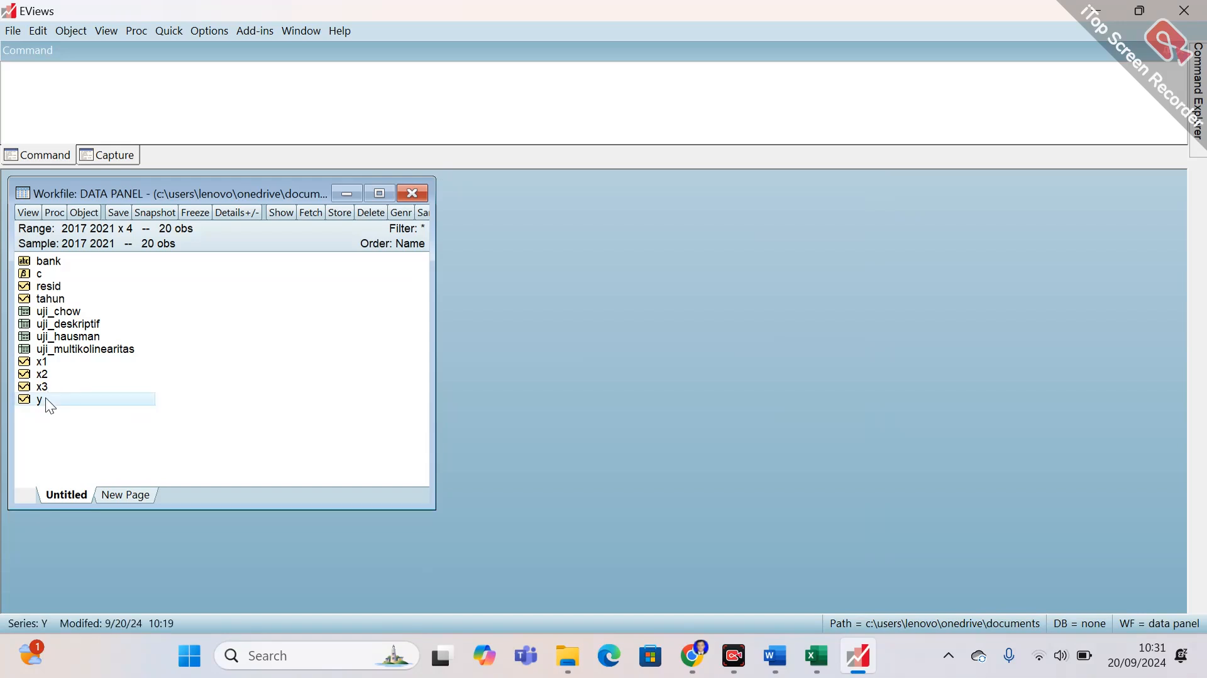
{"action": "left_click", "coordinate": [42, 363], "text": "ctrl"}
{"action": "left_click", "coordinate": [47, 372], "text": "ctrl"}
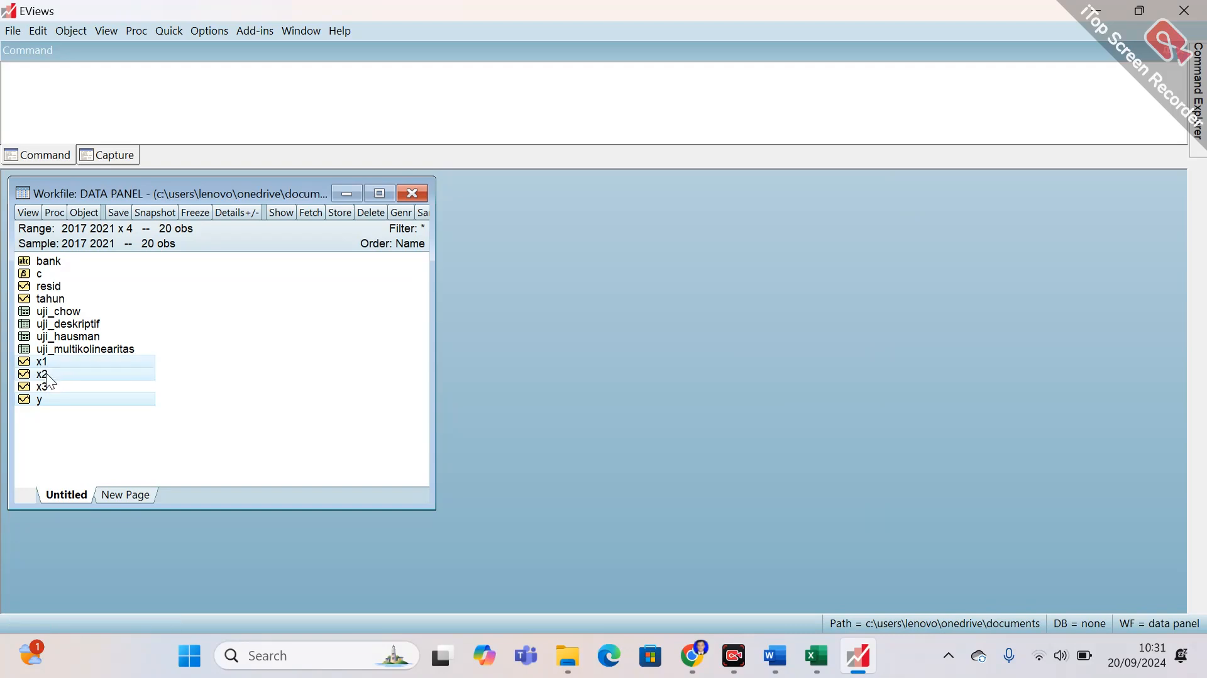
{"action": "left_click", "coordinate": [51, 387], "text": "ctrl"}
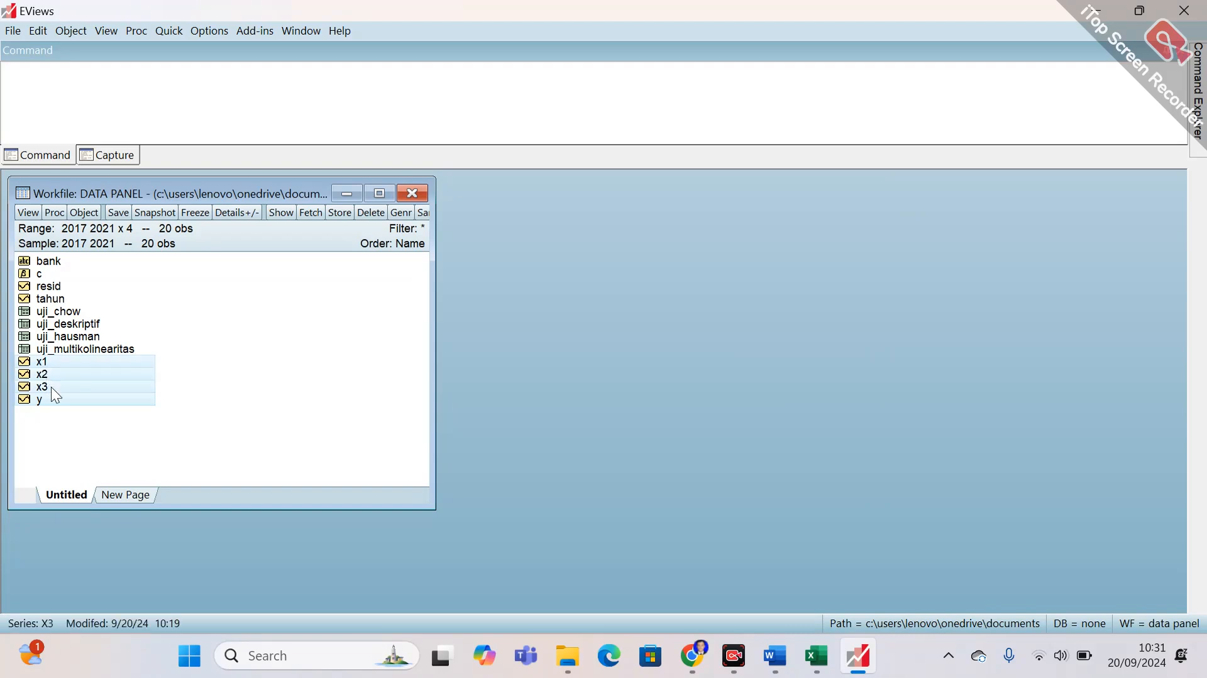
{"action": "right_click", "coordinate": [51, 387]}
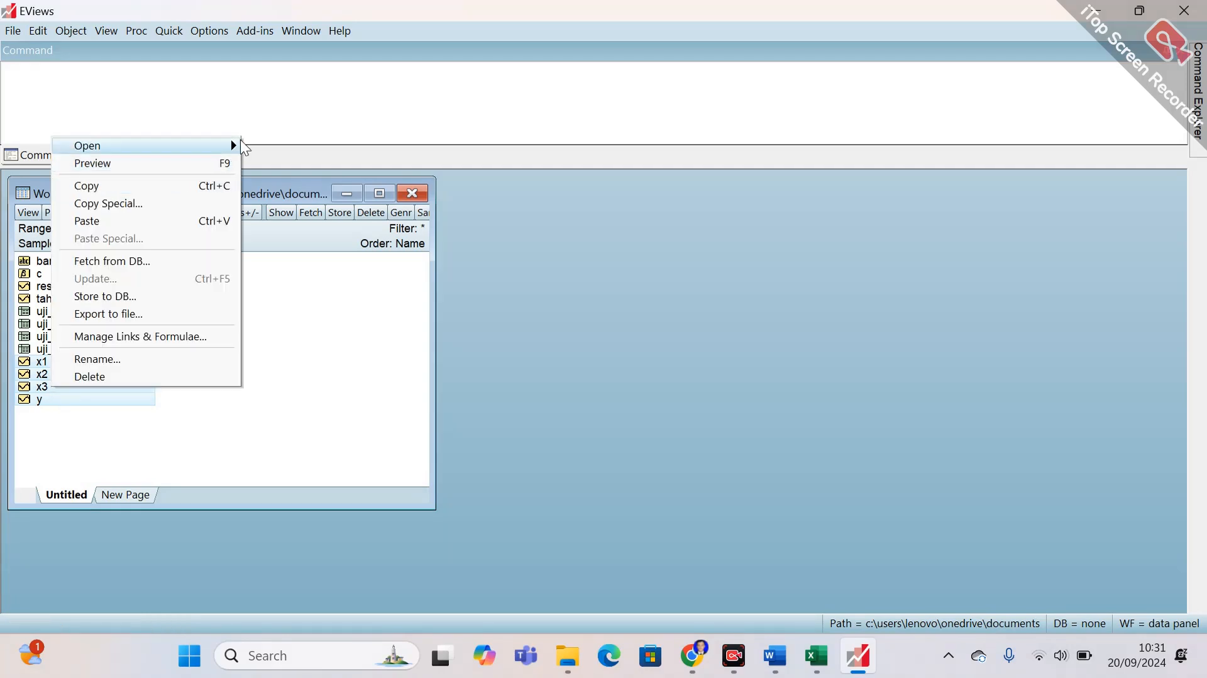
{"action": "mouse_move", "coordinate": [232, 143]}
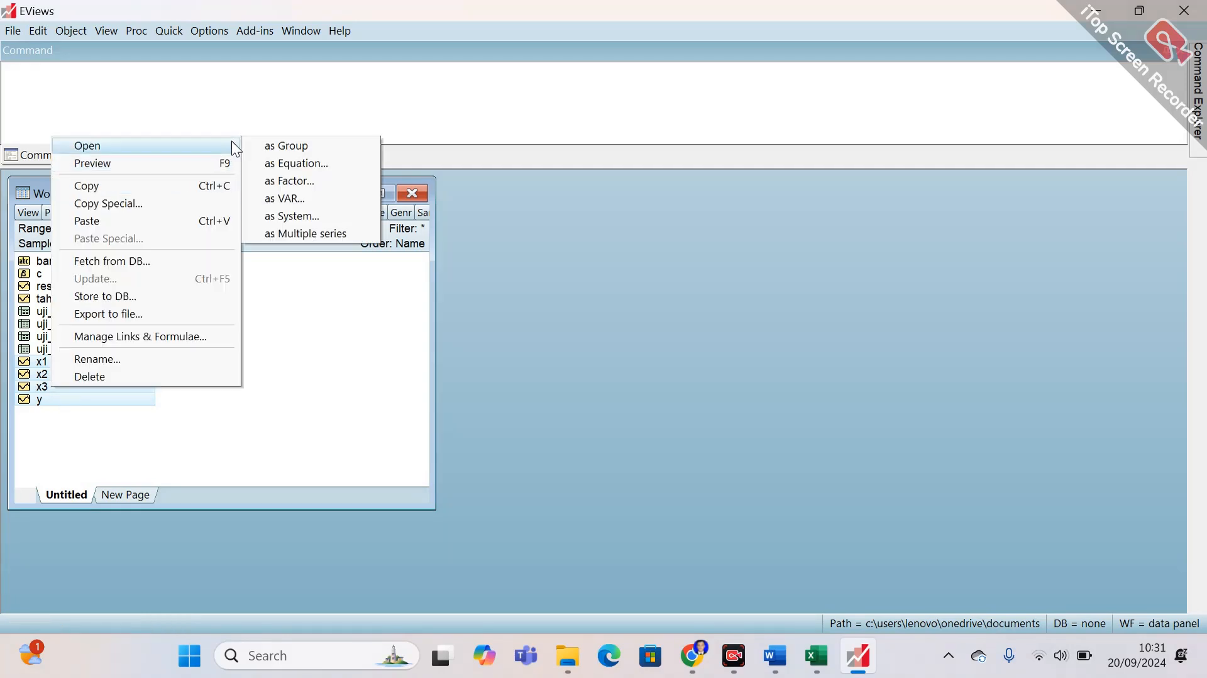
{"action": "left_click", "coordinate": [278, 163]}
Reorder the equation specification to y c x1 x2 x3.
{"action": "left_click", "coordinate": [500, 248]}
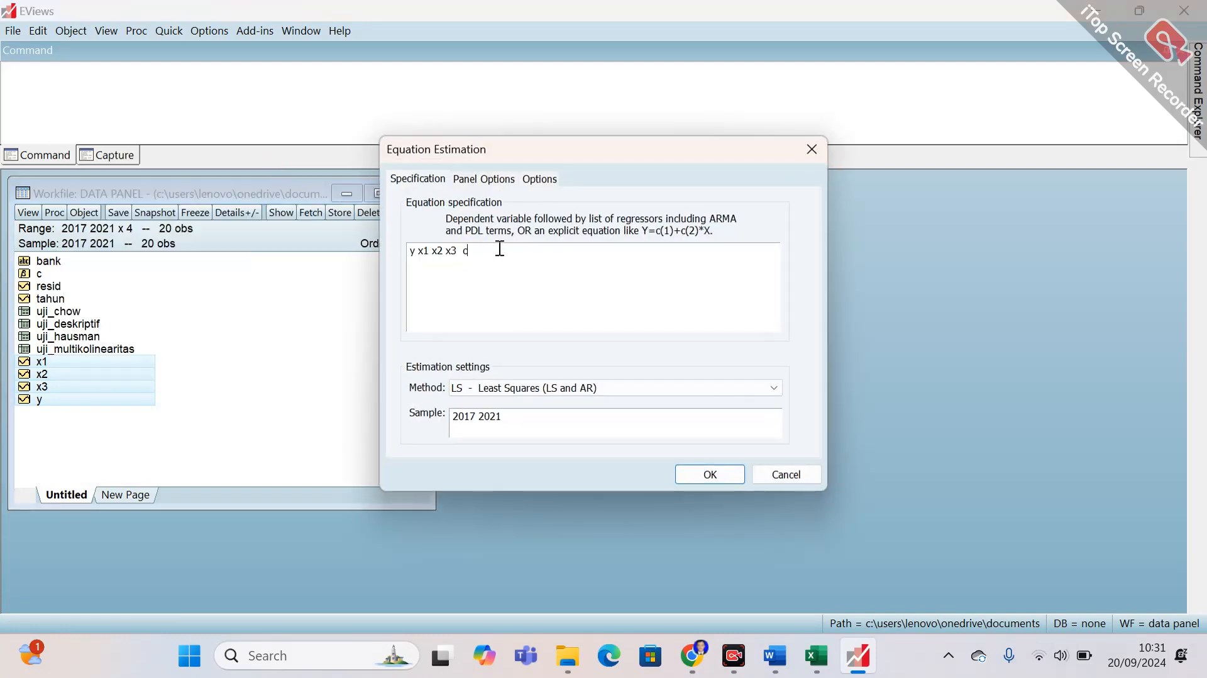
{"action": "key", "text": "BackSpace"}
{"action": "key", "text": "BackSpace"}
{"action": "key", "text": "BackSpace"}
{"action": "type", "text": "c"}
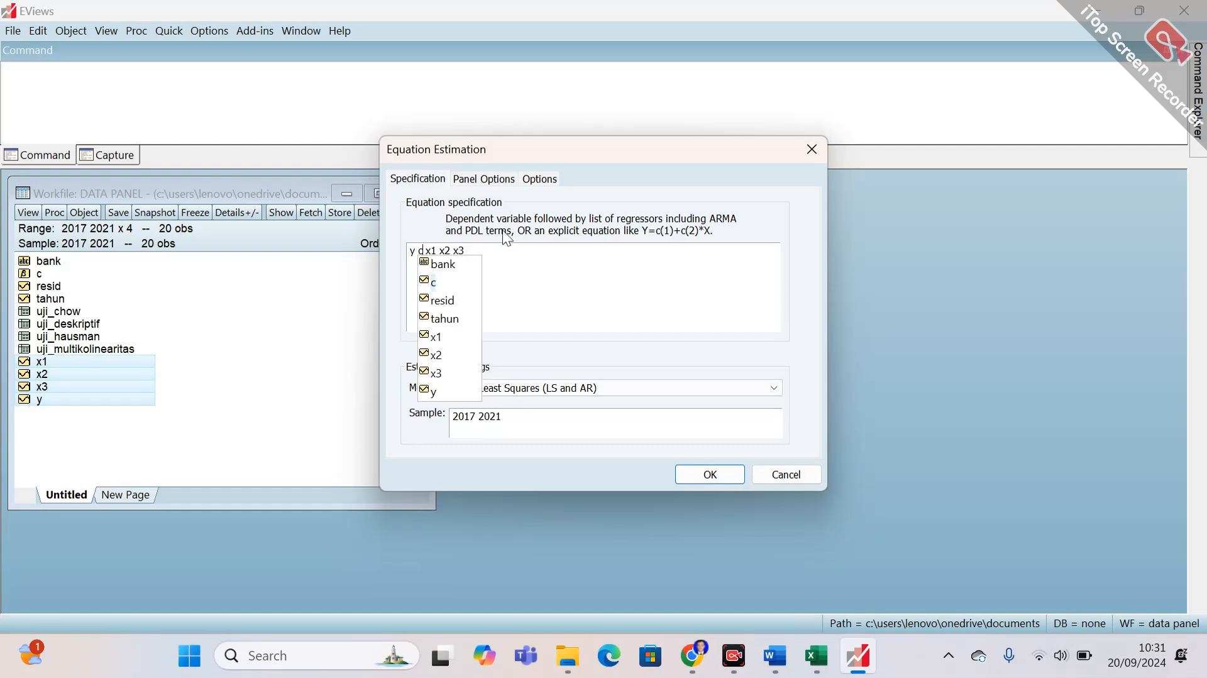
Set the cross-section effects of the new equation to Fixed.
{"action": "left_click", "coordinate": [500, 178]}
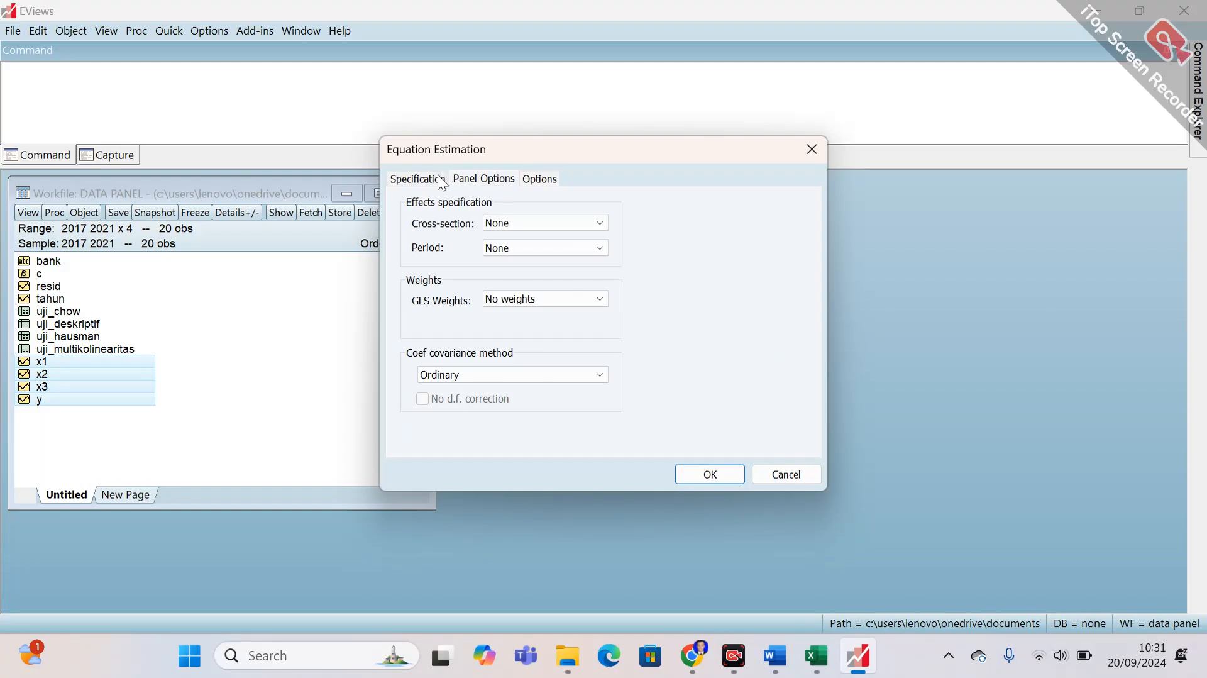
{"action": "left_click", "coordinate": [439, 179]}
{"action": "left_click", "coordinate": [497, 179]}
{"action": "left_click", "coordinate": [508, 224]}
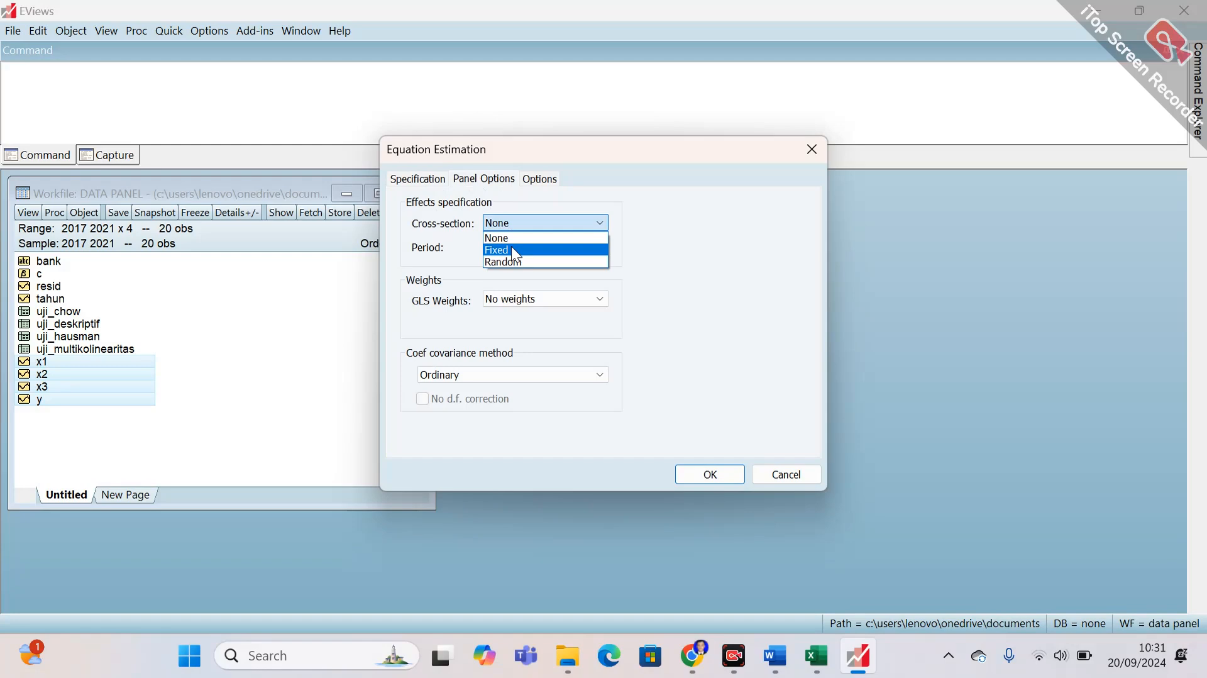
{"action": "left_click", "coordinate": [511, 246]}
Estimate the equation with abs(resid) as the dependent variable instead of y, and fit its output window beside the workfile window.
{"action": "left_click", "coordinate": [425, 183]}
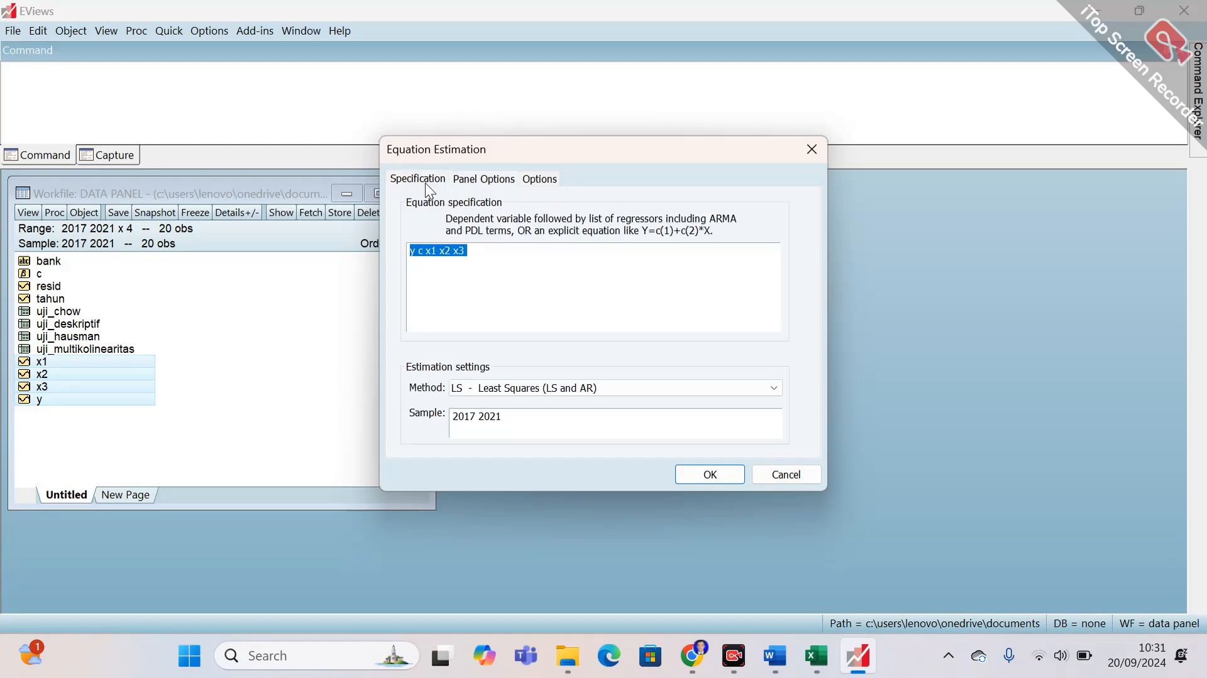
{"action": "left_click", "coordinate": [420, 250]}
{"action": "key", "text": "BackSpace"}
{"action": "key", "text": "BackSpace"}
{"action": "type", "text": "abs("}
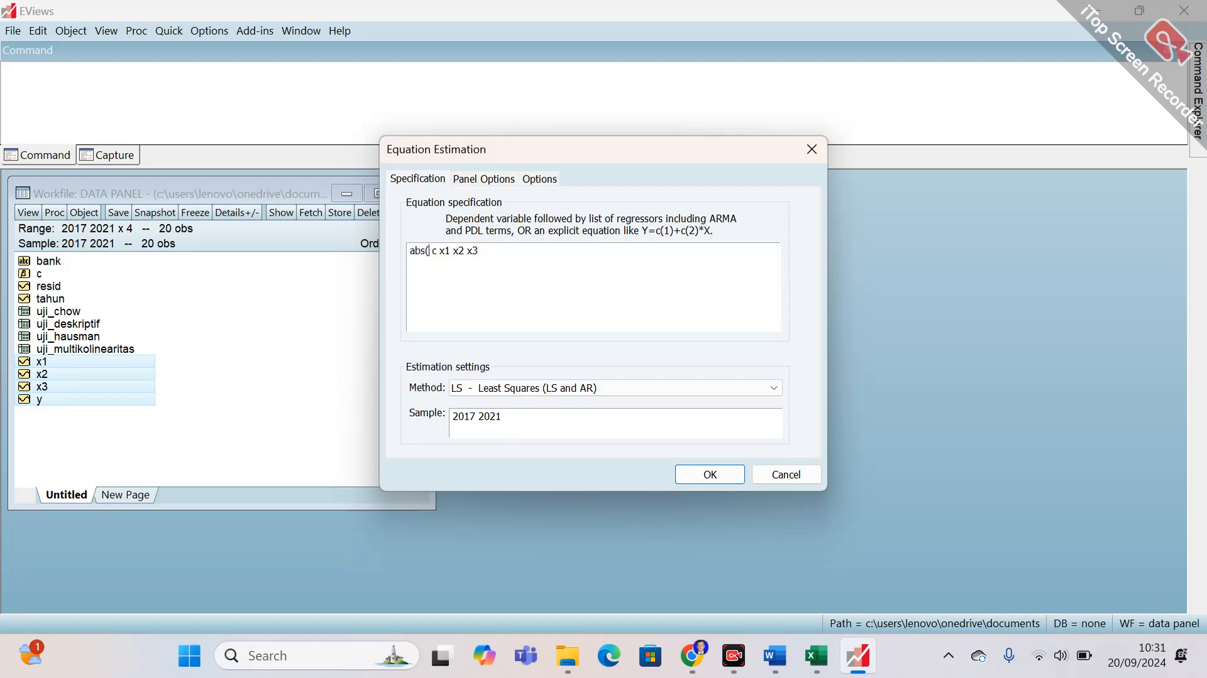
{"action": "type", "text": "resid)"}
{"action": "left_click", "coordinate": [485, 183]}
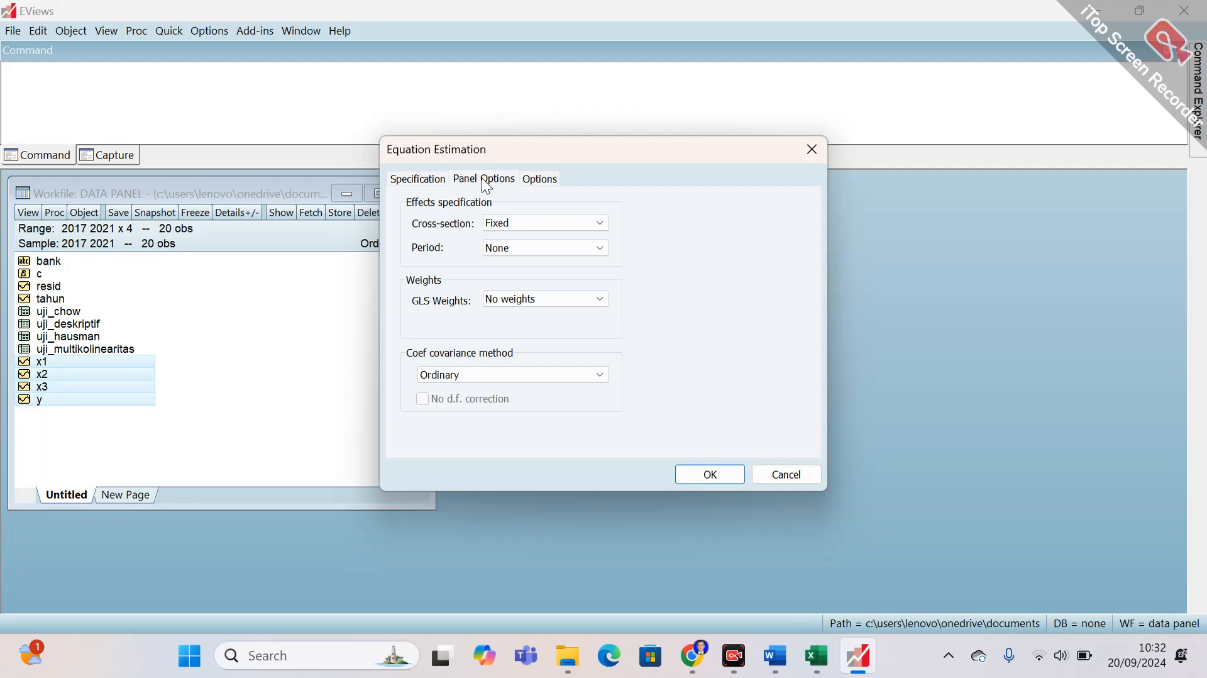
{"action": "left_click", "coordinate": [706, 476]}
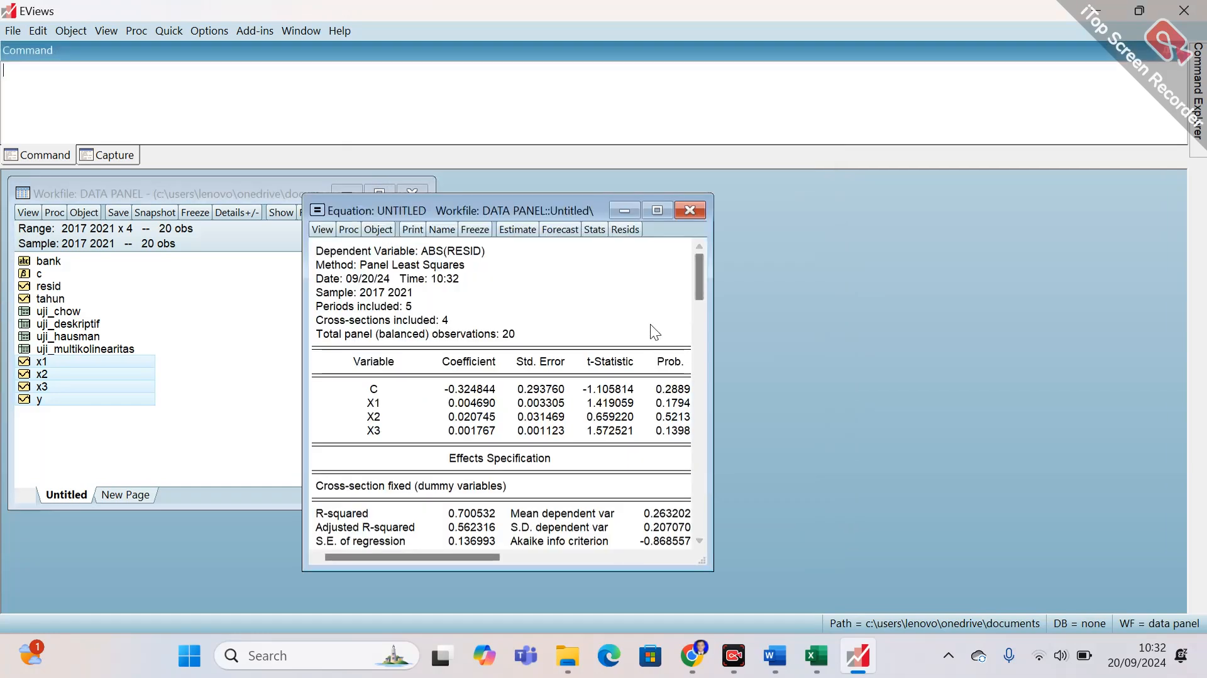
{"action": "left_click_drag", "start_coordinate": [530, 209], "coordinate": [673, 190]}
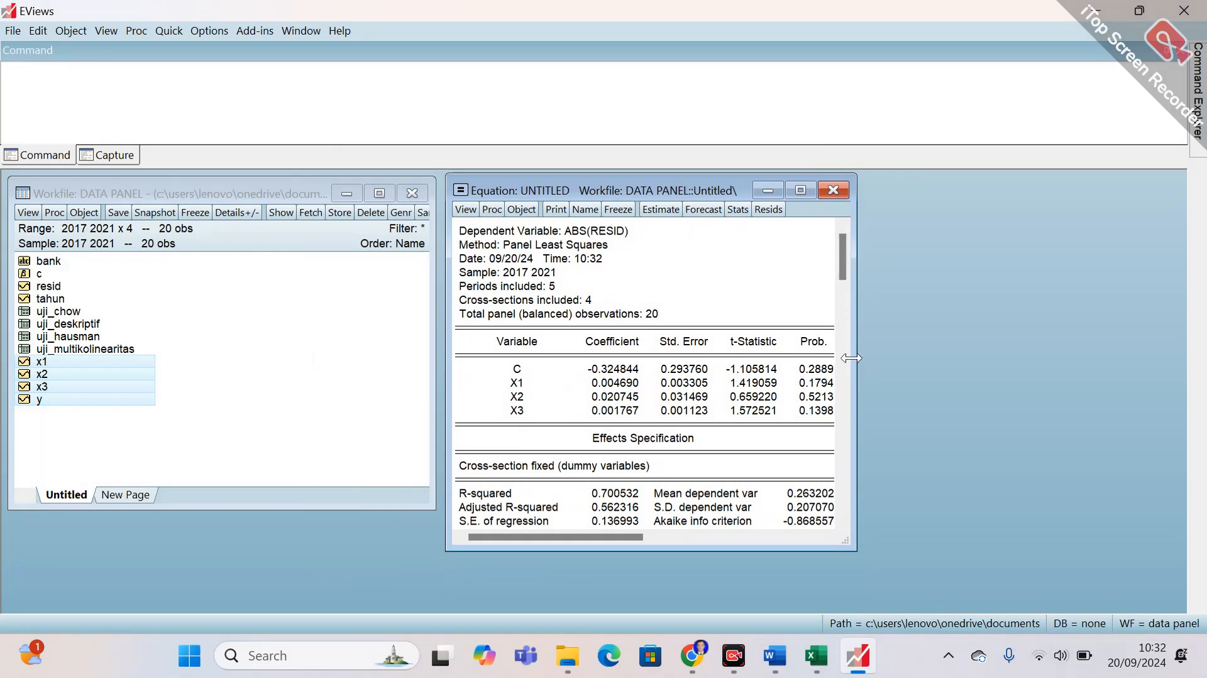
{"action": "left_click_drag", "start_coordinate": [852, 358], "coordinate": [869, 359]}
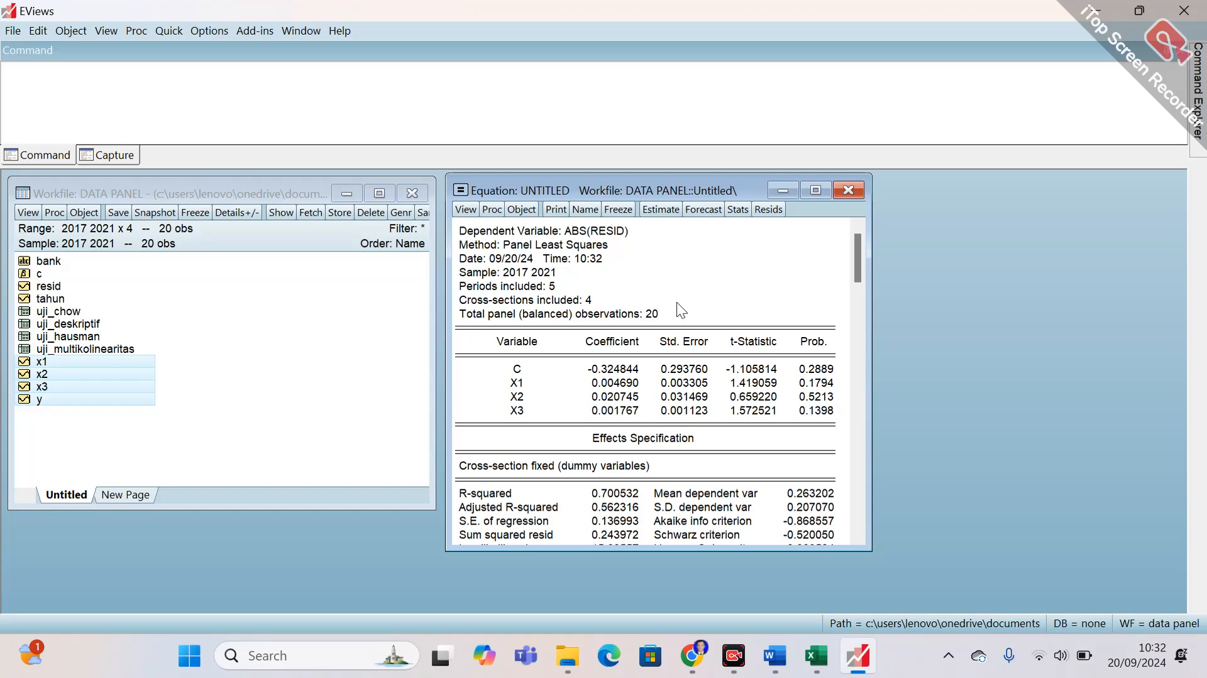
Freeze the abs(resid) regression output as a table named uji_heterokedastisitas, and close the table.
{"action": "left_click", "coordinate": [624, 210]}
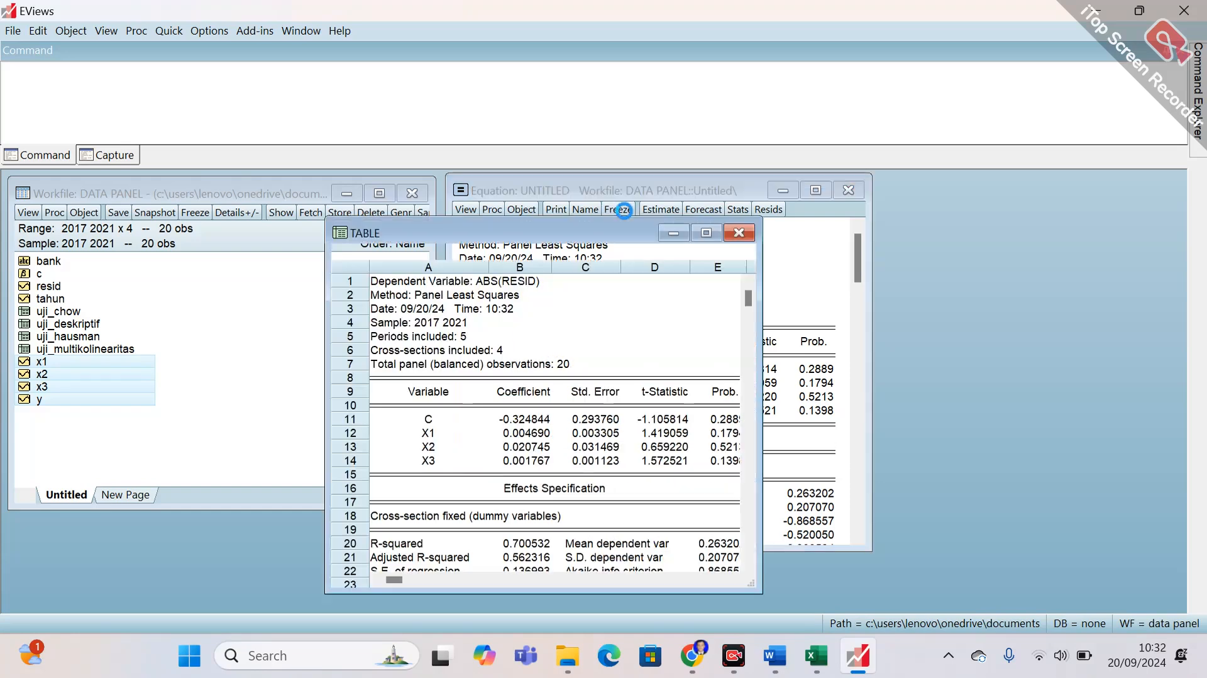
{"action": "left_click", "coordinate": [465, 251]}
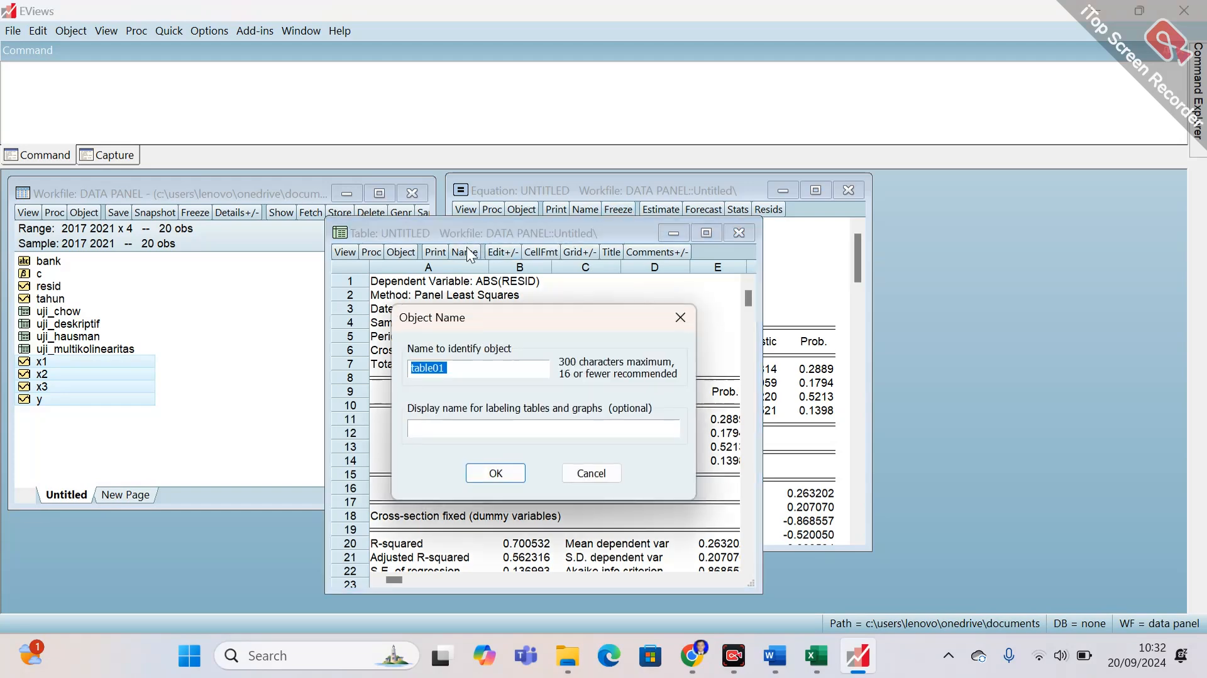
{"action": "type", "text": "uji_heterokeda"}
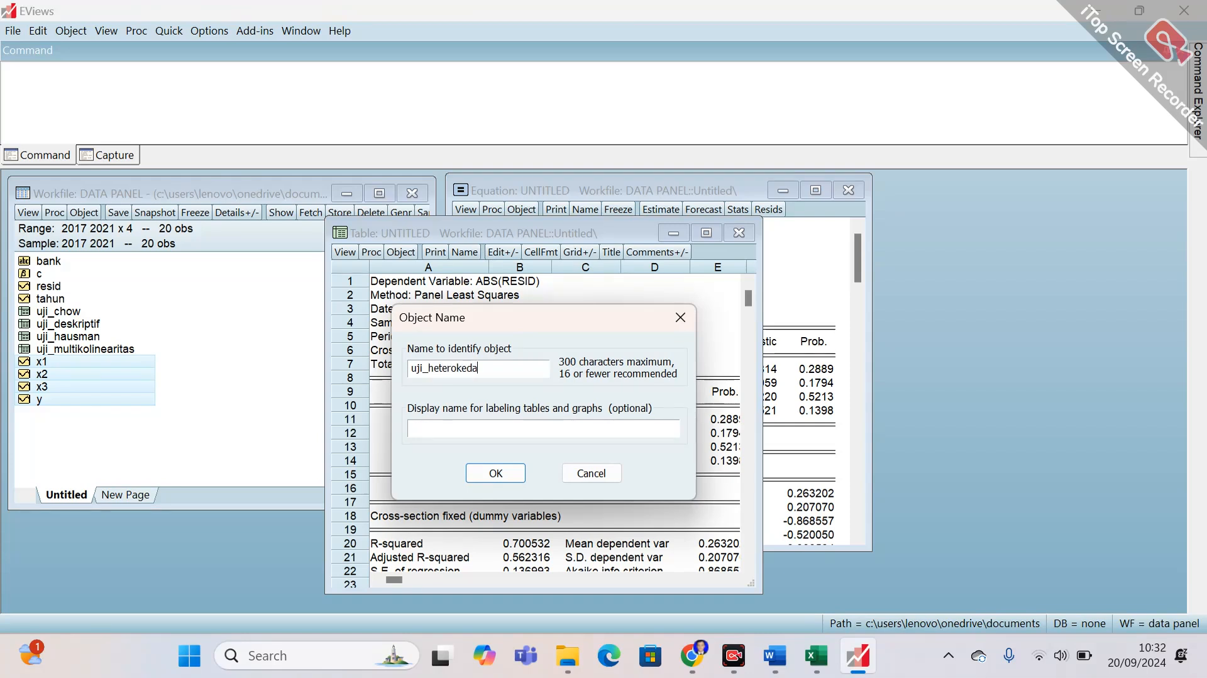
{"action": "type", "text": "stisitas"}
{"action": "left_click", "coordinate": [497, 478]}
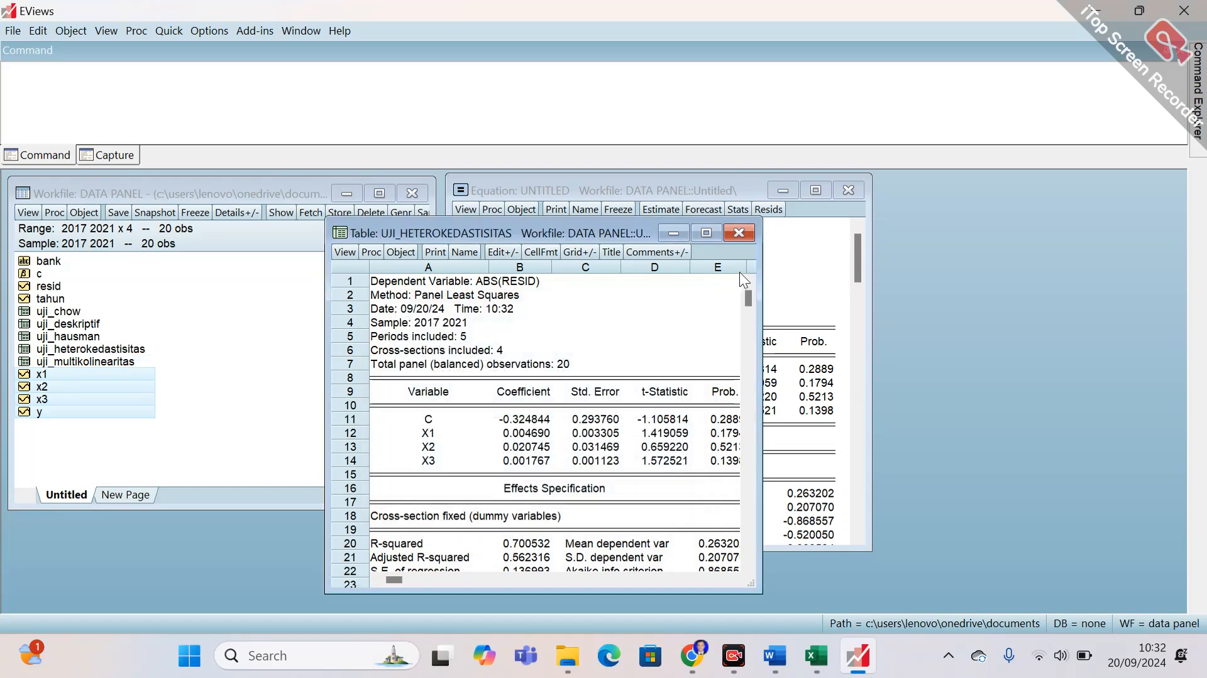
{"action": "left_click", "coordinate": [739, 233]}
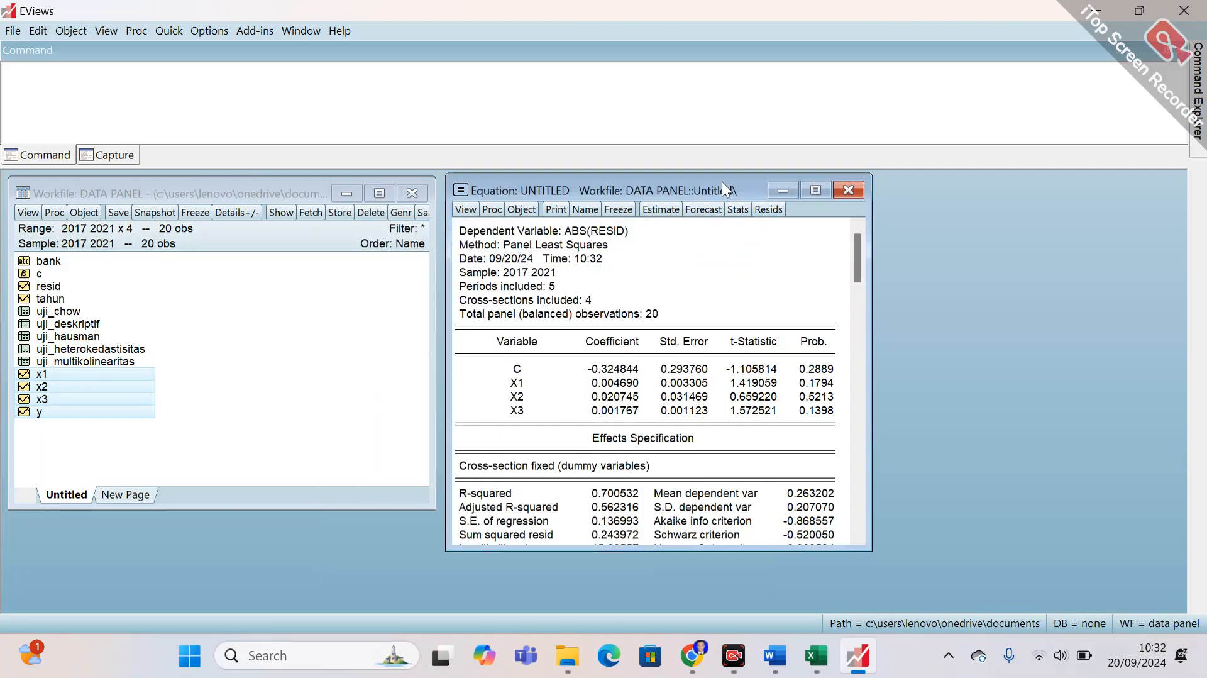
Close and delete the untitled abs(resid) equation, and clear the series selection.
{"action": "left_click_drag", "start_coordinate": [722, 183], "coordinate": [715, 184]}
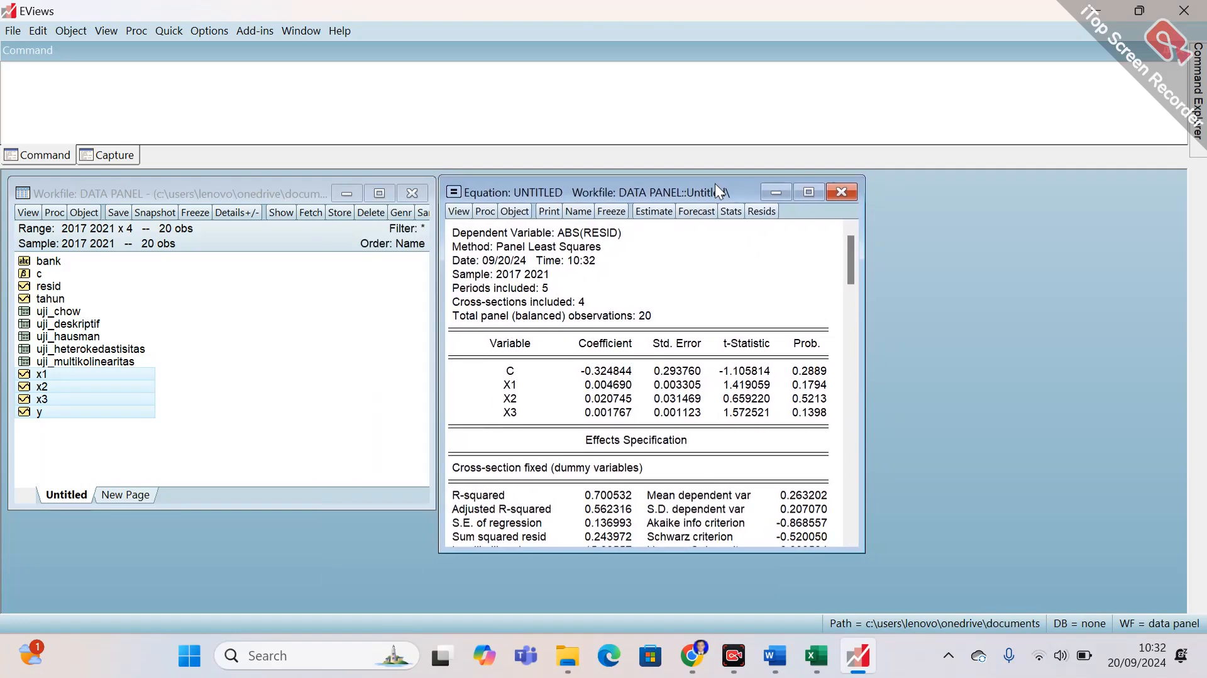
{"action": "left_click", "coordinate": [842, 194]}
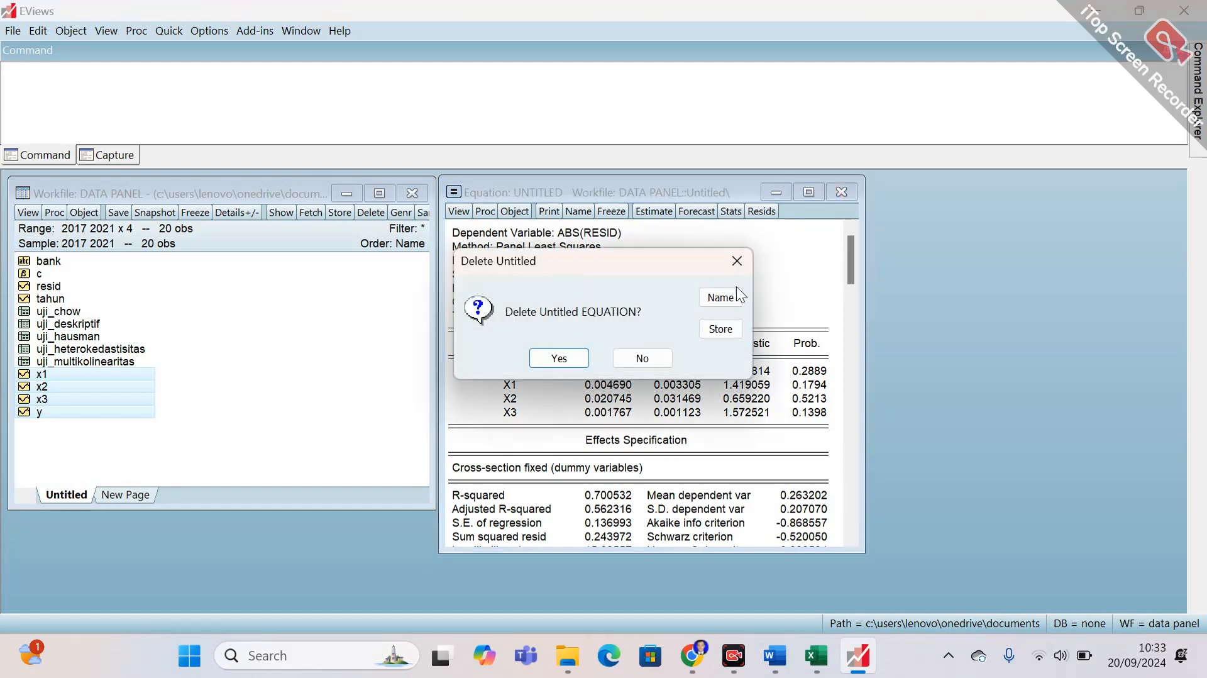
{"action": "left_click", "coordinate": [558, 359]}
{"action": "left_click", "coordinate": [246, 419]}
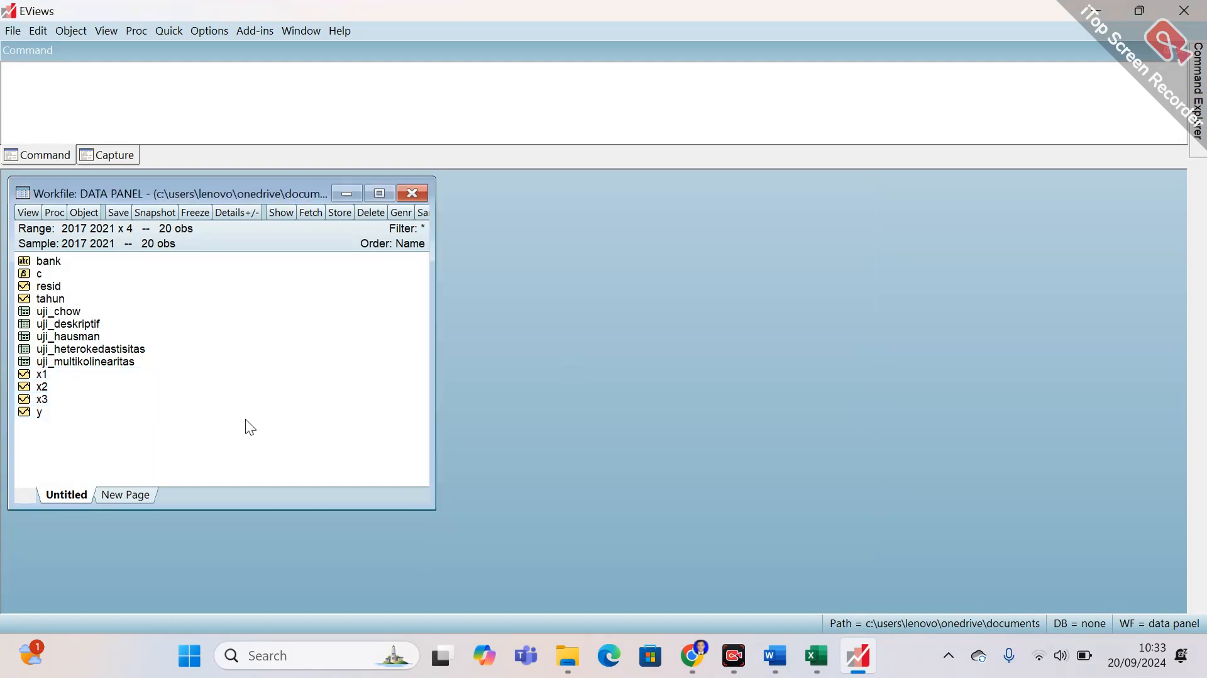
Set up unstacking the current page with bank as unstacking identifier and tahun as observation identifier, checking the column headings in the Excel data sheet.
{"action": "left_click", "coordinate": [55, 213]}
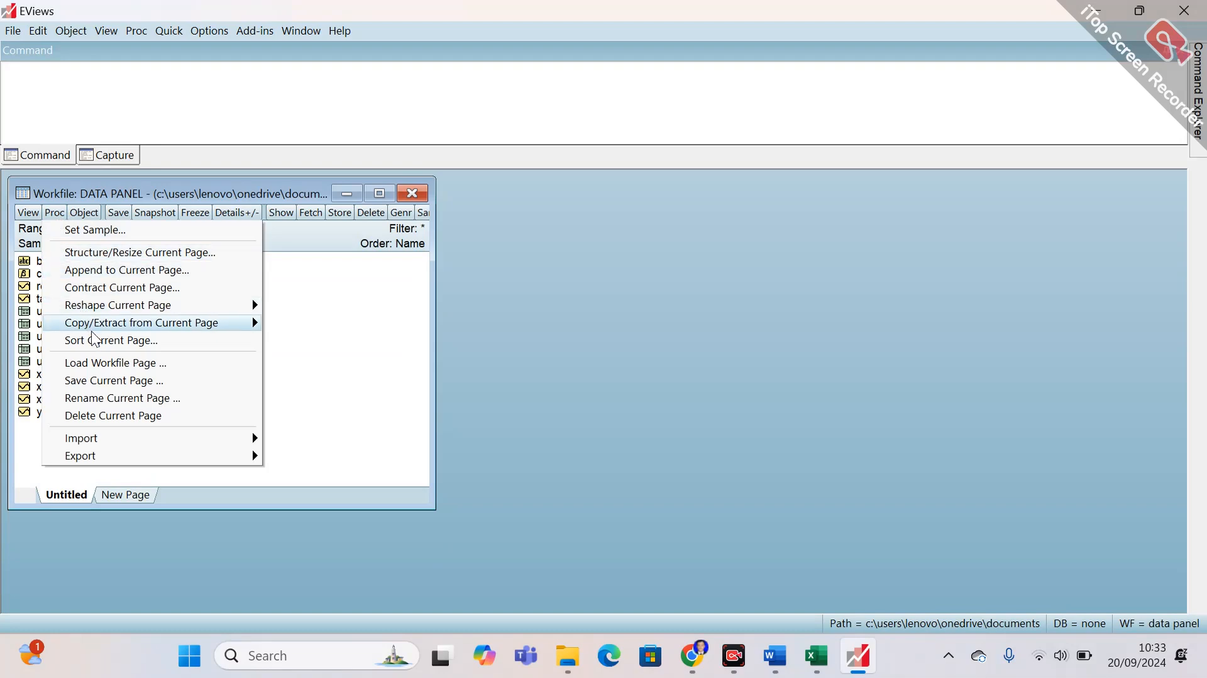
{"action": "mouse_move", "coordinate": [93, 329]}
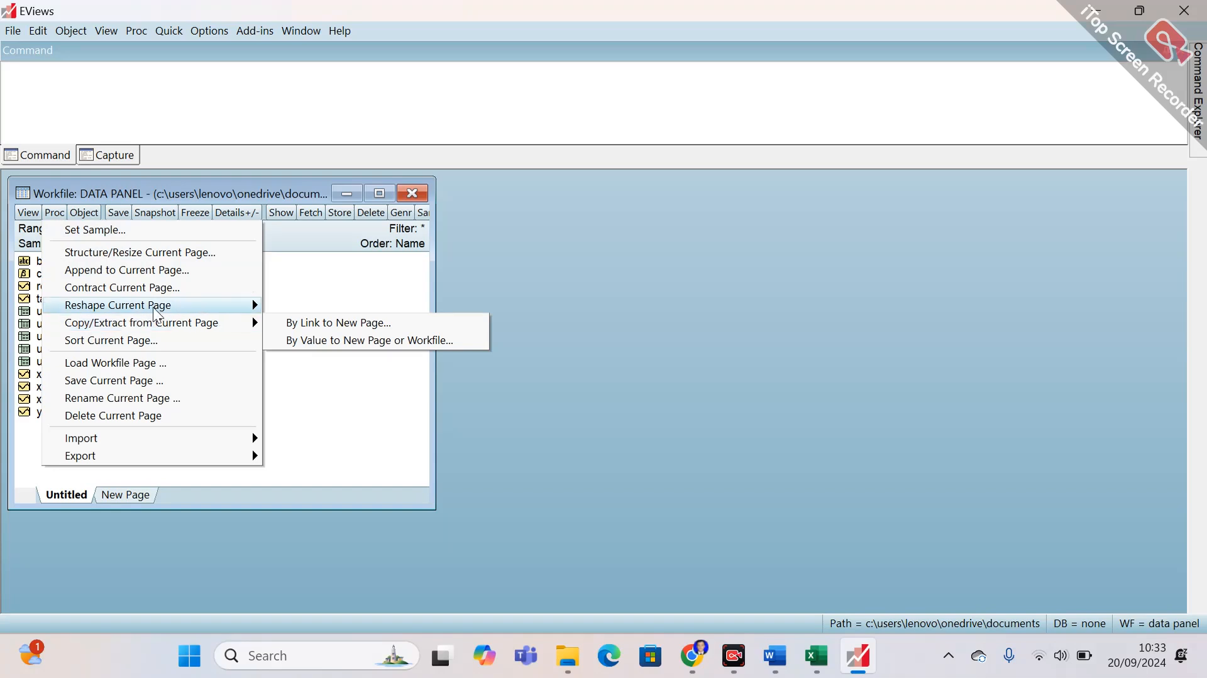
{"action": "mouse_move", "coordinate": [159, 308]}
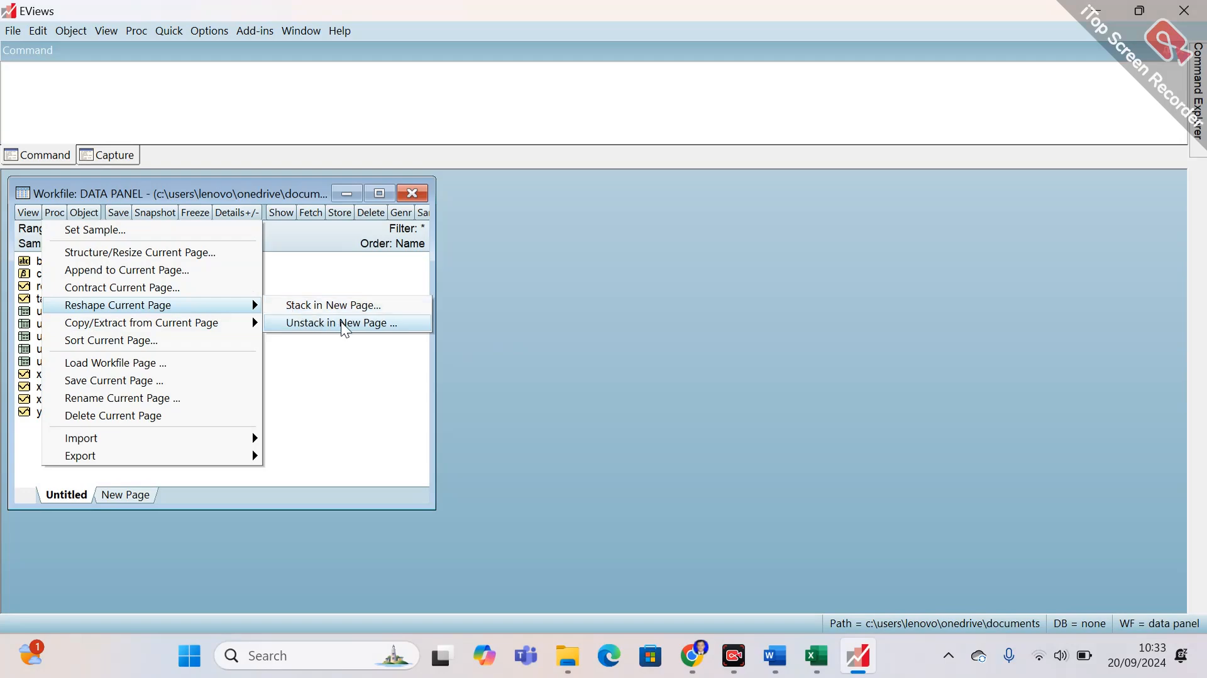
{"action": "left_click", "coordinate": [388, 324]}
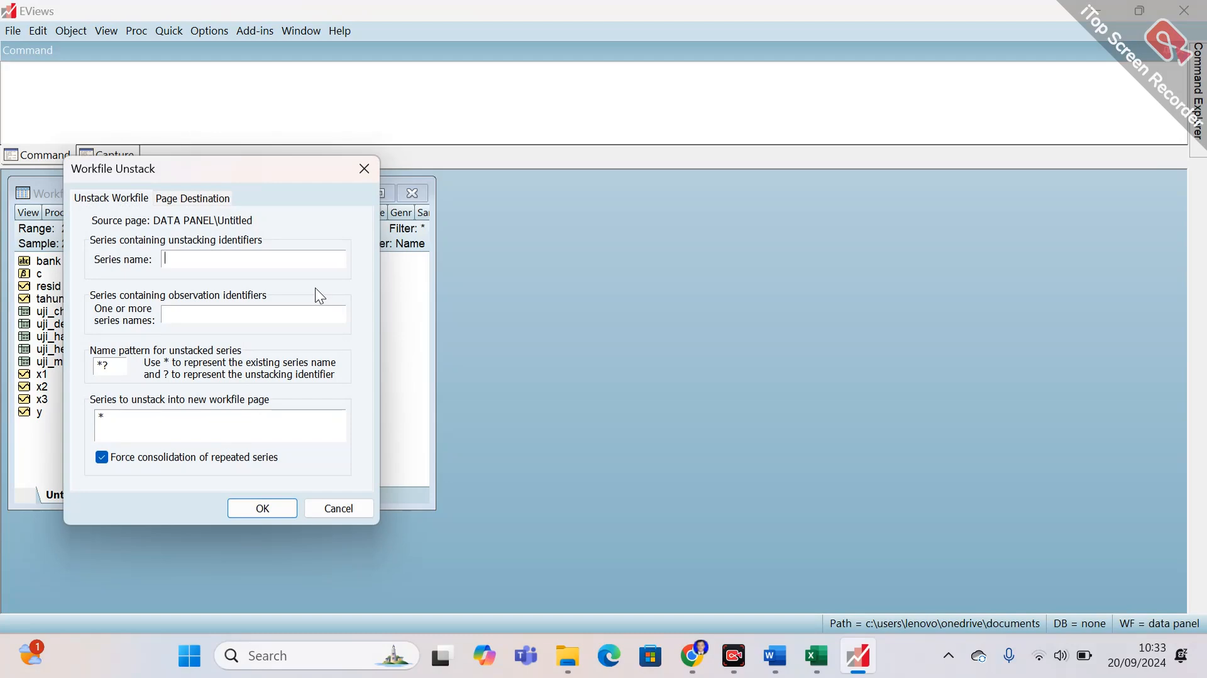
{"action": "left_click", "coordinate": [816, 656]}
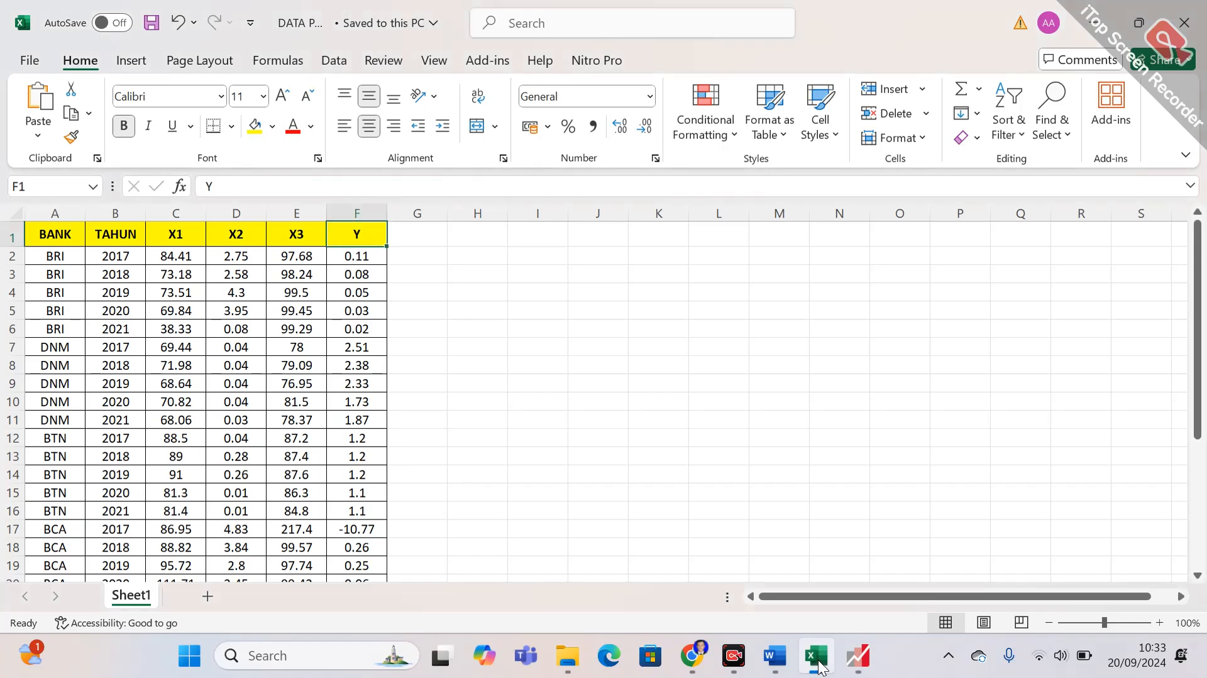
{"action": "left_click", "coordinate": [818, 662]}
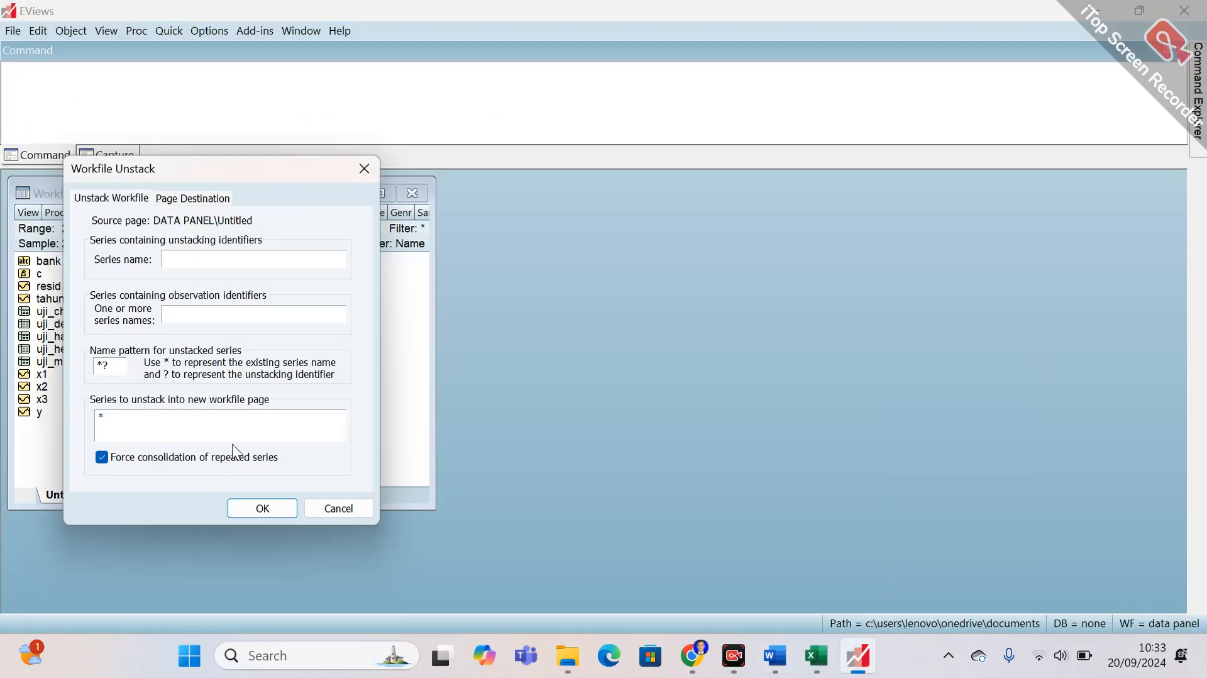
{"action": "type", "text": "bank"}
{"action": "left_click", "coordinate": [263, 321]}
{"action": "type", "text": "tahun"}
Following the unstack instructions in the Word document MODUL REVISI, set the name pattern to *_? and unstack the data into a new page.
{"action": "left_click", "coordinate": [782, 666]}
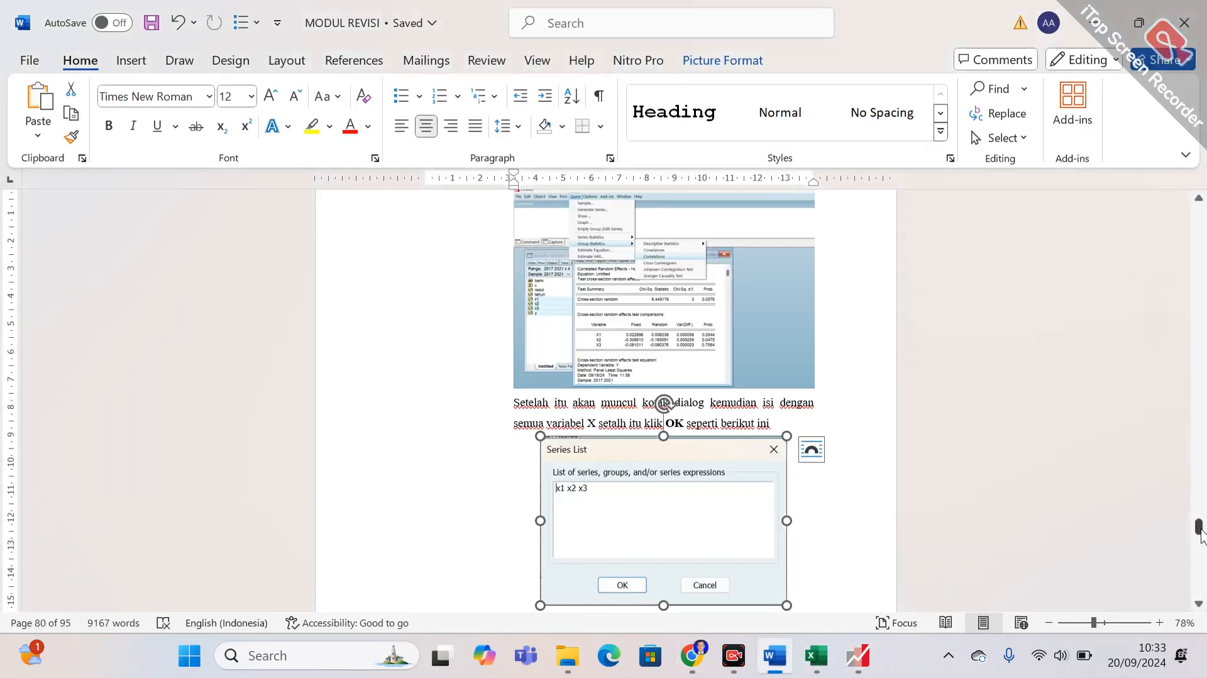
{"action": "left_click_drag", "start_coordinate": [1200, 534], "coordinate": [1200, 548]}
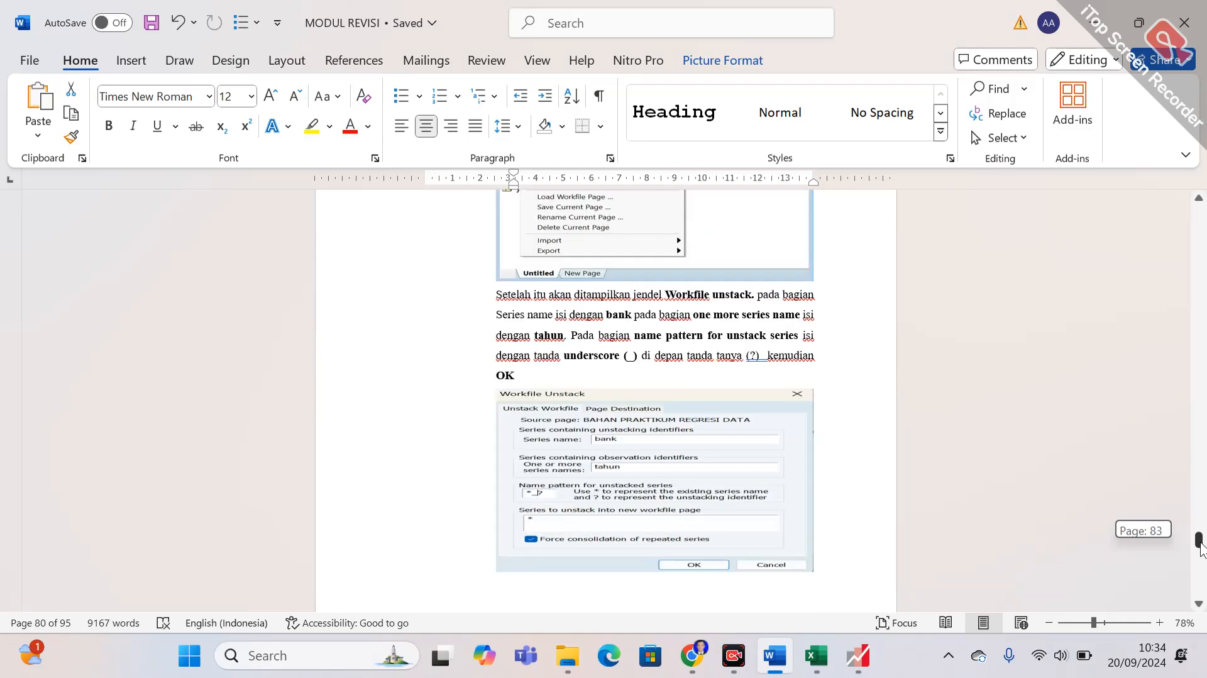
{"action": "left_click_drag", "start_coordinate": [1200, 543], "coordinate": [1200, 543]}
{"action": "left_click", "coordinate": [858, 655]}
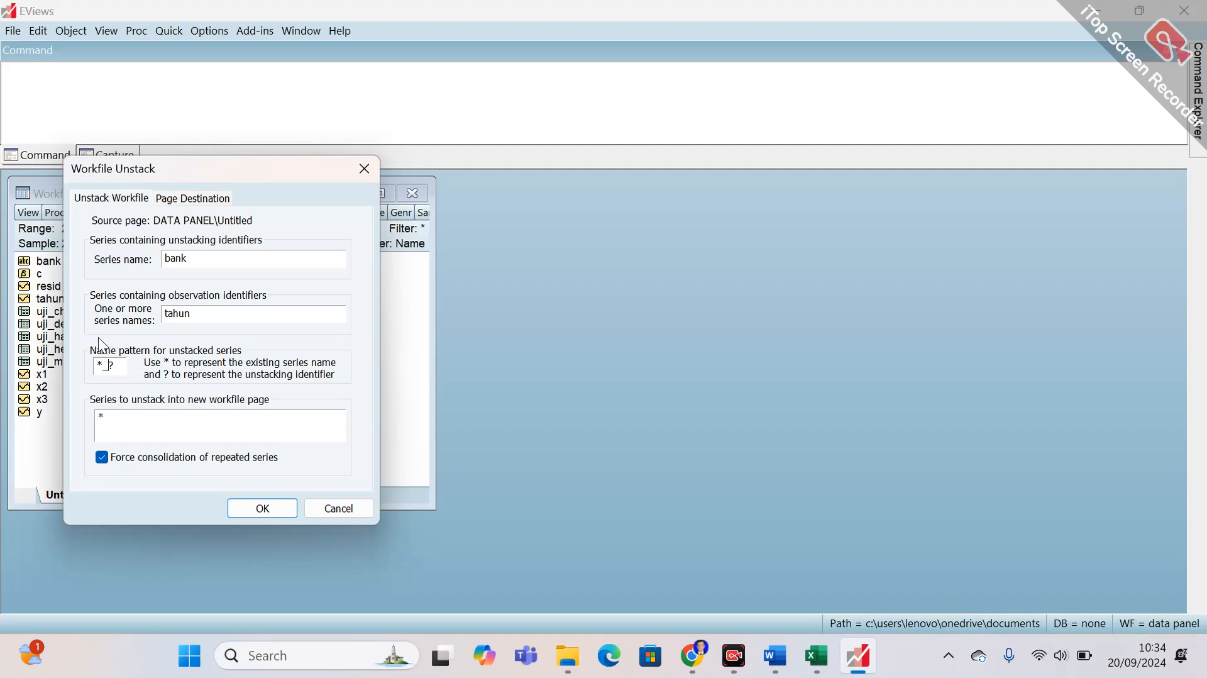
{"action": "left_click", "coordinate": [271, 509]}
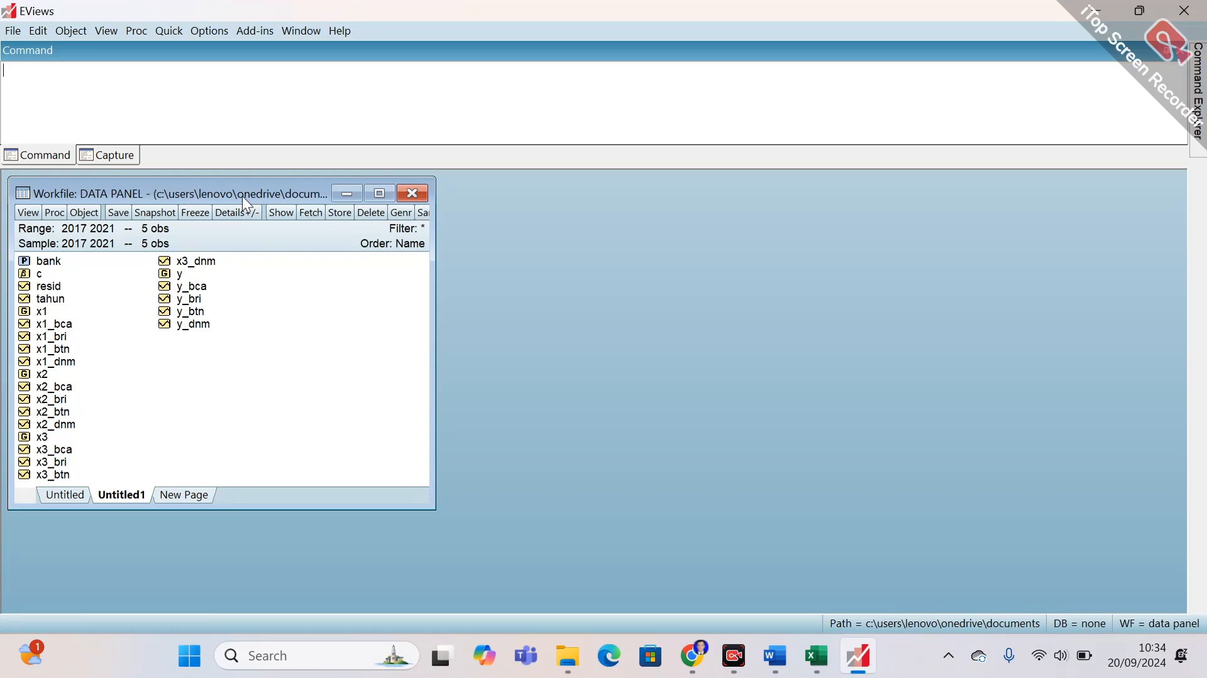
{"action": "left_click_drag", "start_coordinate": [243, 196], "coordinate": [258, 196]}
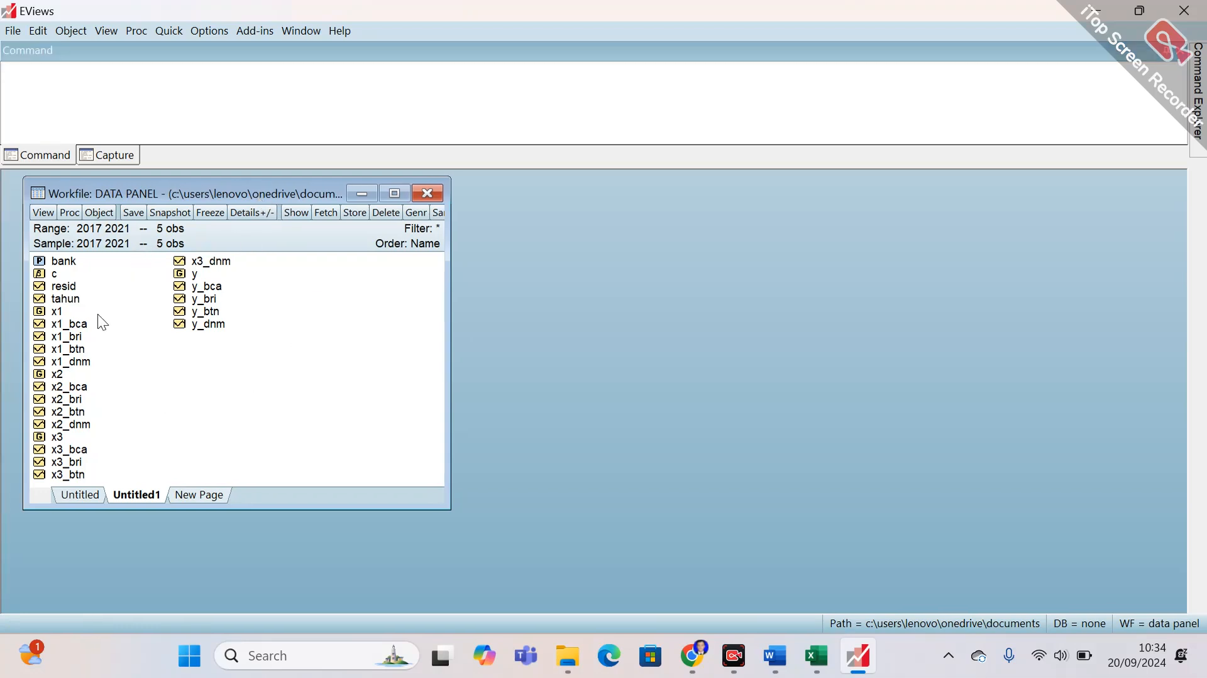
Open the bank pool object and prefix the cross-section identifiers BCA, BRI, BTN and DNM with an underscore.
{"action": "double_click", "coordinate": [63, 263]}
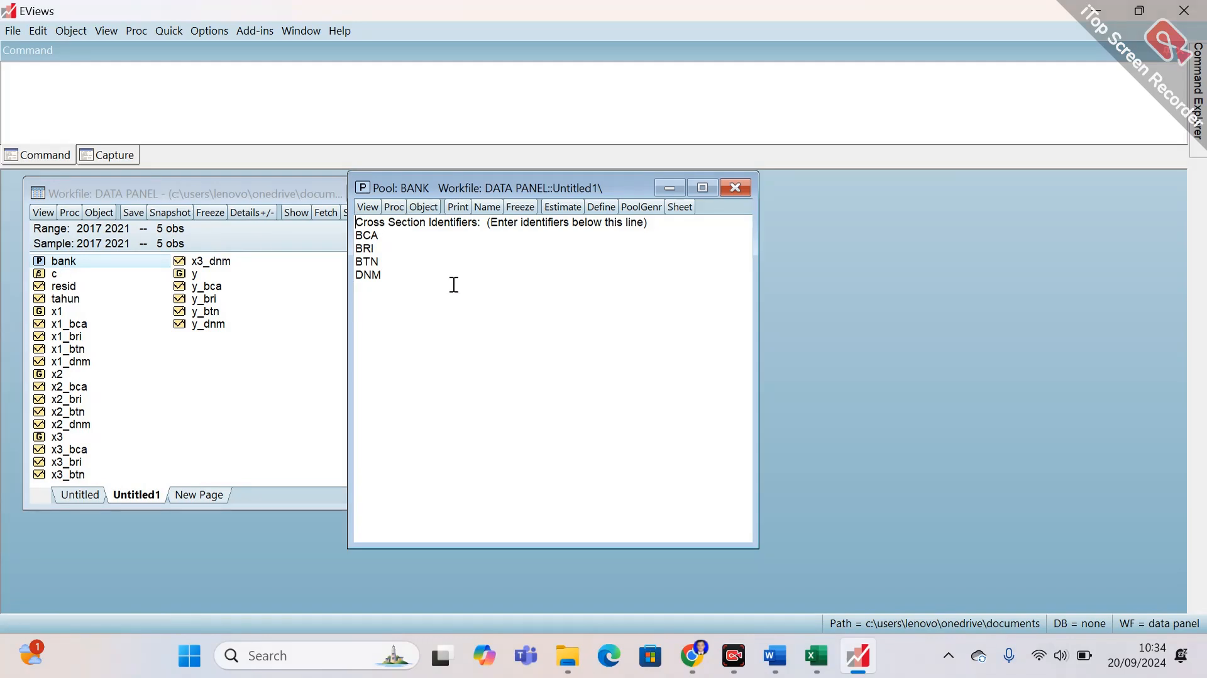
{"action": "key", "text": "Down"}
{"action": "key", "text": "Down"}
{"action": "key", "text": "Down"}
{"action": "key", "text": "Down"}
{"action": "key", "text": "Up"}
{"action": "key", "text": "Up"}
{"action": "key", "text": "Up"}
{"action": "type", "text": "_"}
{"action": "type", "text": "_"}
{"action": "type", "text": "_"}
{"action": "key", "text": "Down"}
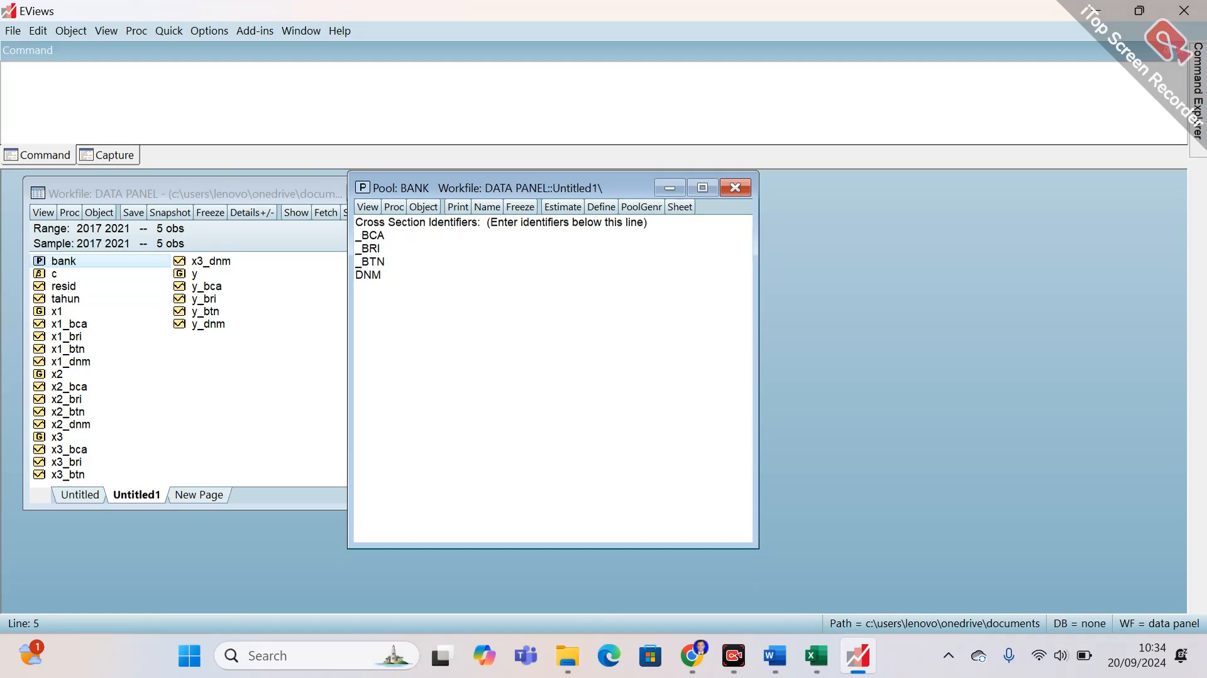
{"action": "type", "text": "_"}
Start a pool estimation with y? as the dependent variable and x1? x2? x3? as common coefficients.
{"action": "left_click", "coordinate": [568, 211]}
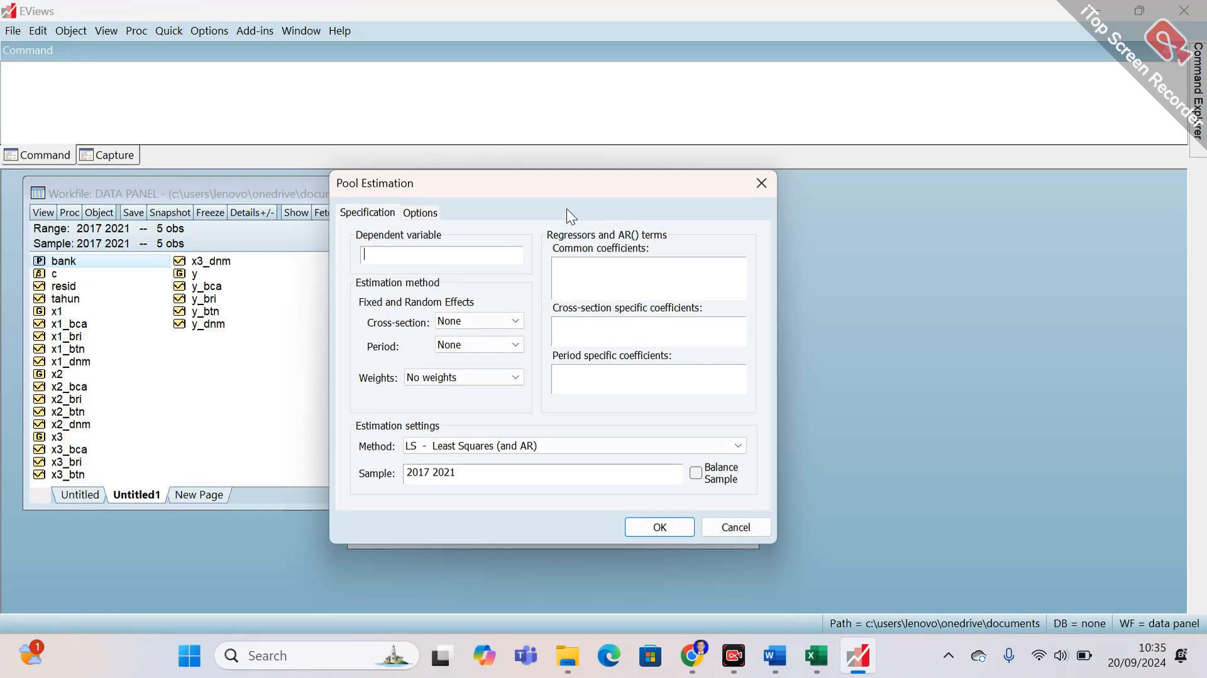
{"action": "left_click_drag", "start_coordinate": [556, 187], "coordinate": [715, 193]}
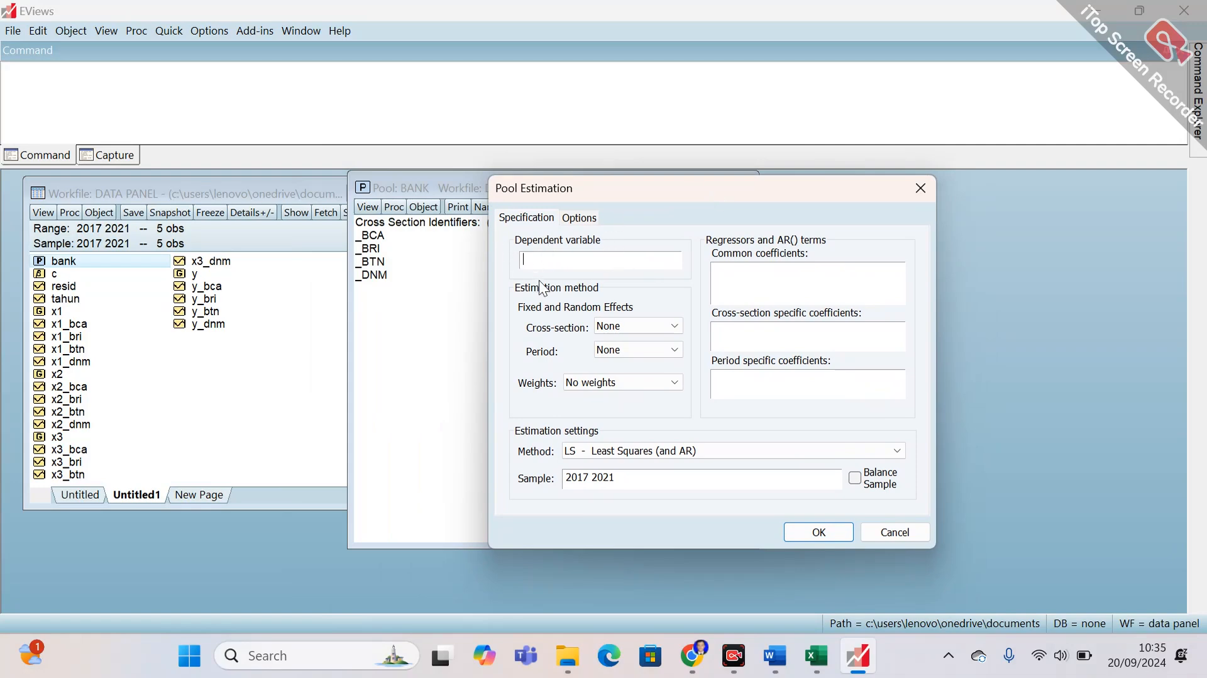
{"action": "type", "text": "y?"}
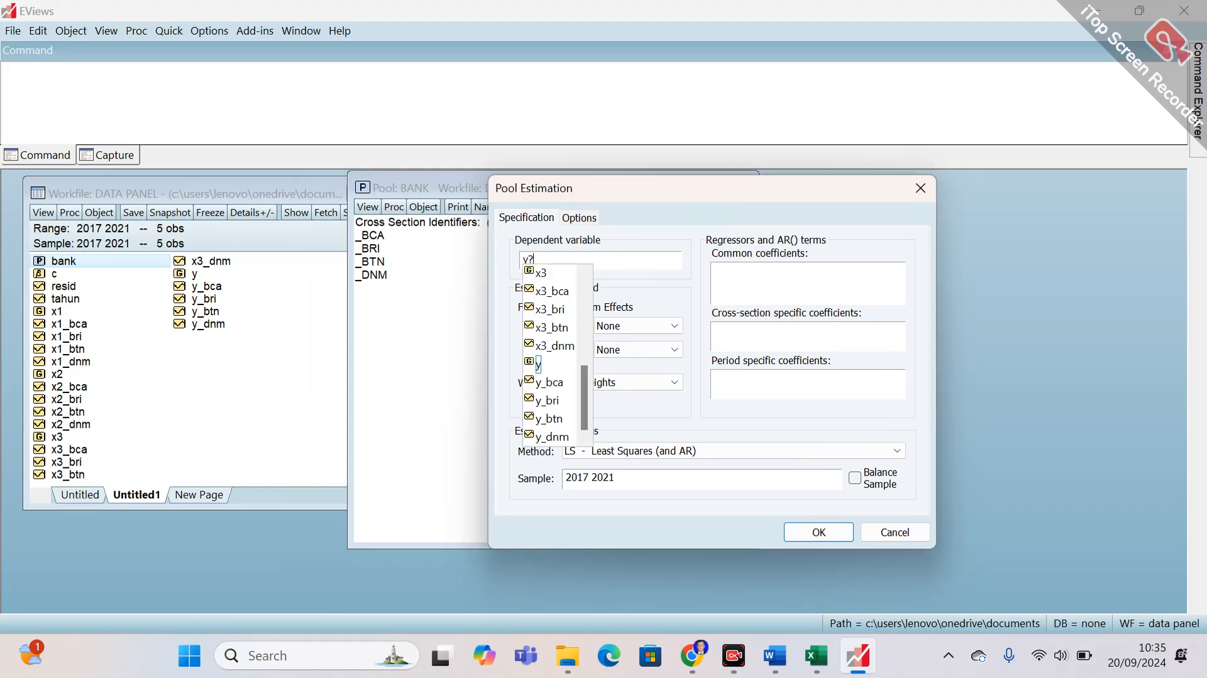
{"action": "left_click", "coordinate": [779, 275]}
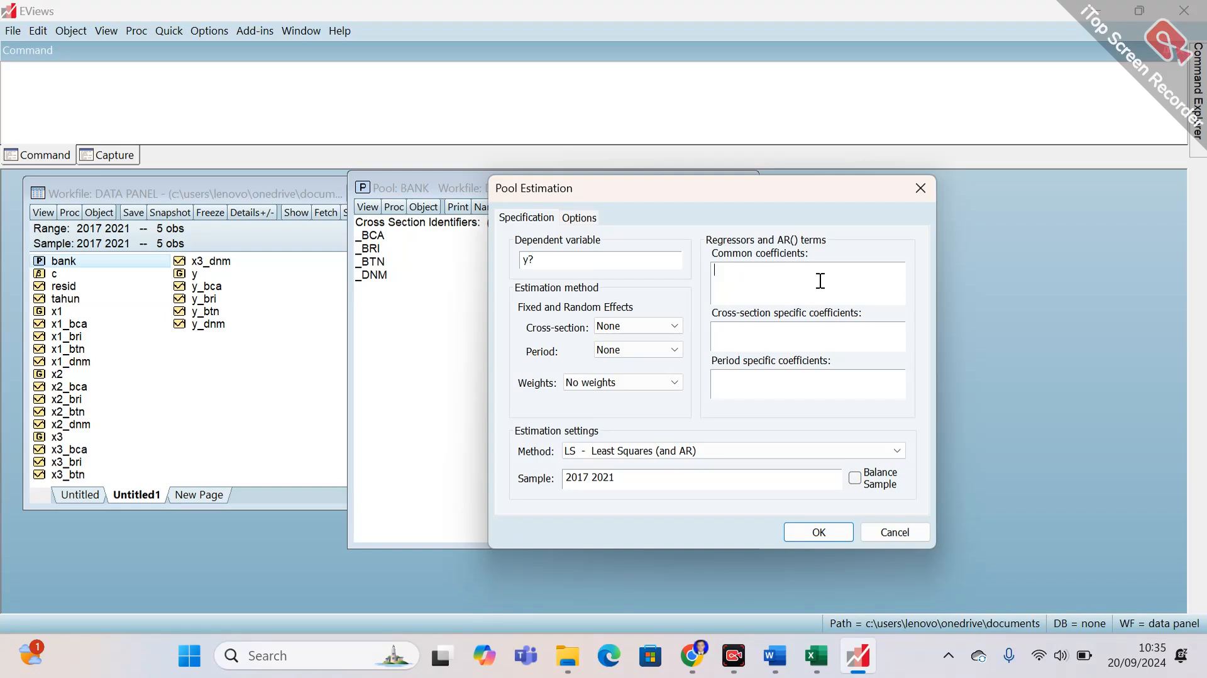
{"action": "type", "text": "x1? x2? x3?"}
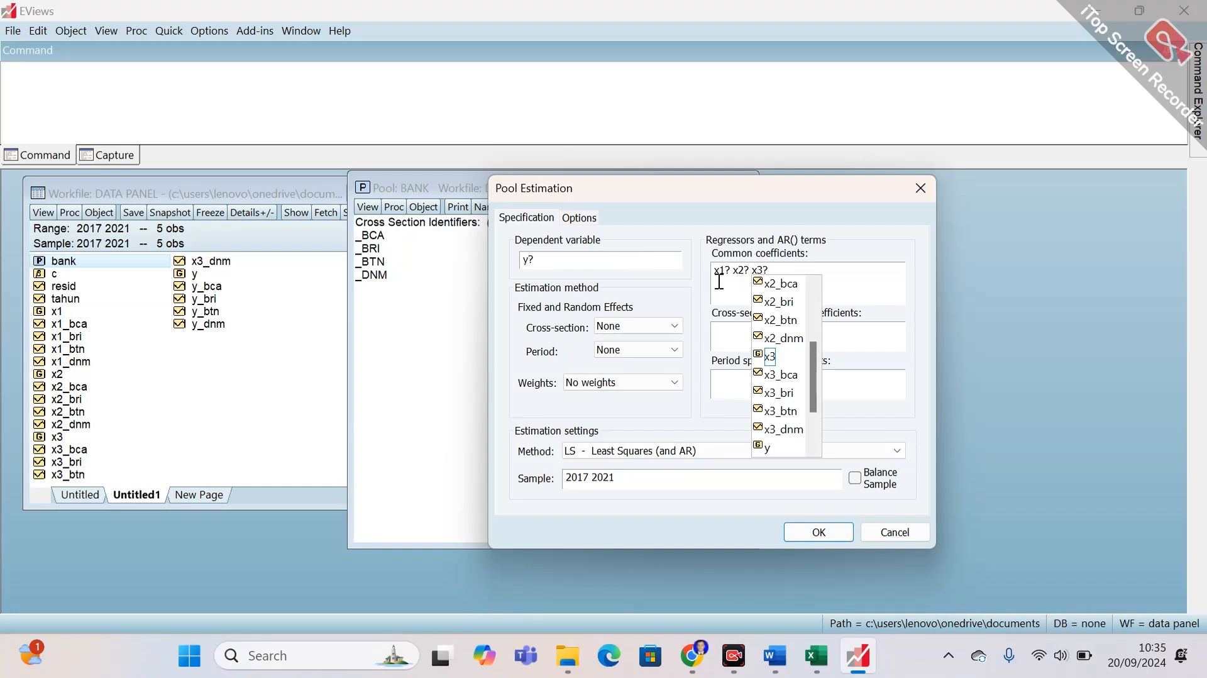
{"action": "left_click", "coordinate": [696, 293]}
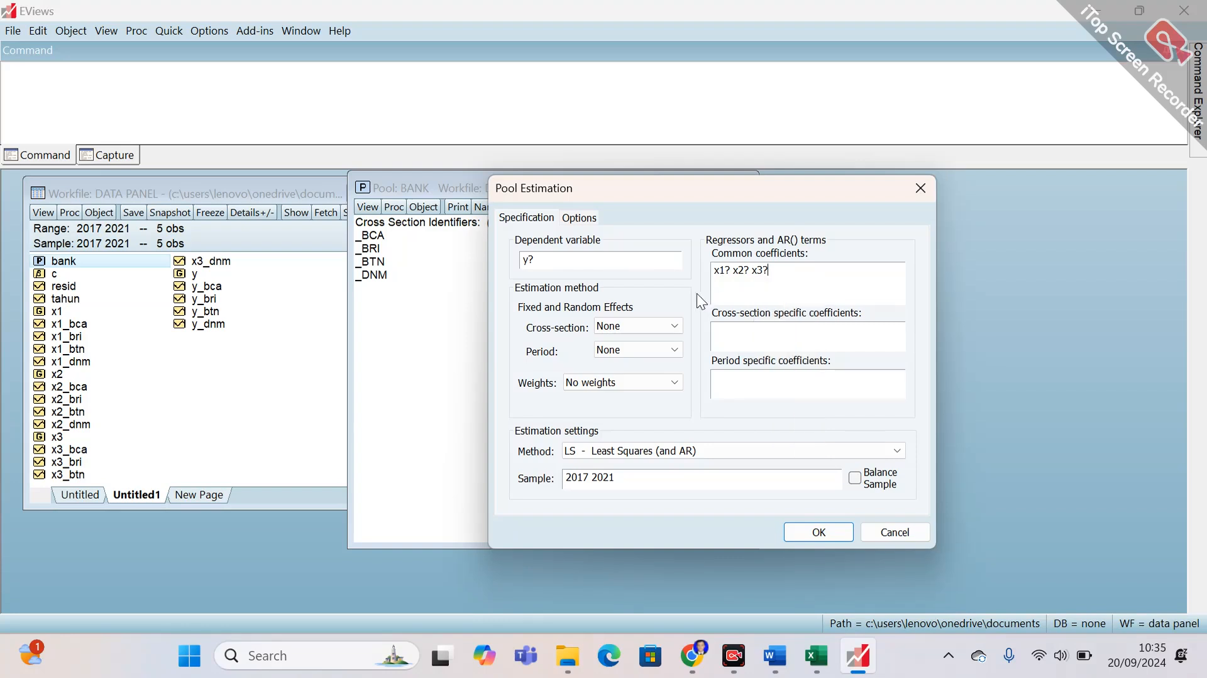
Set the cross-section effects to Fixed, estimate the pool model, and widen its window to show the whole output table.
{"action": "left_click", "coordinate": [671, 327]}
{"action": "left_click", "coordinate": [649, 354]}
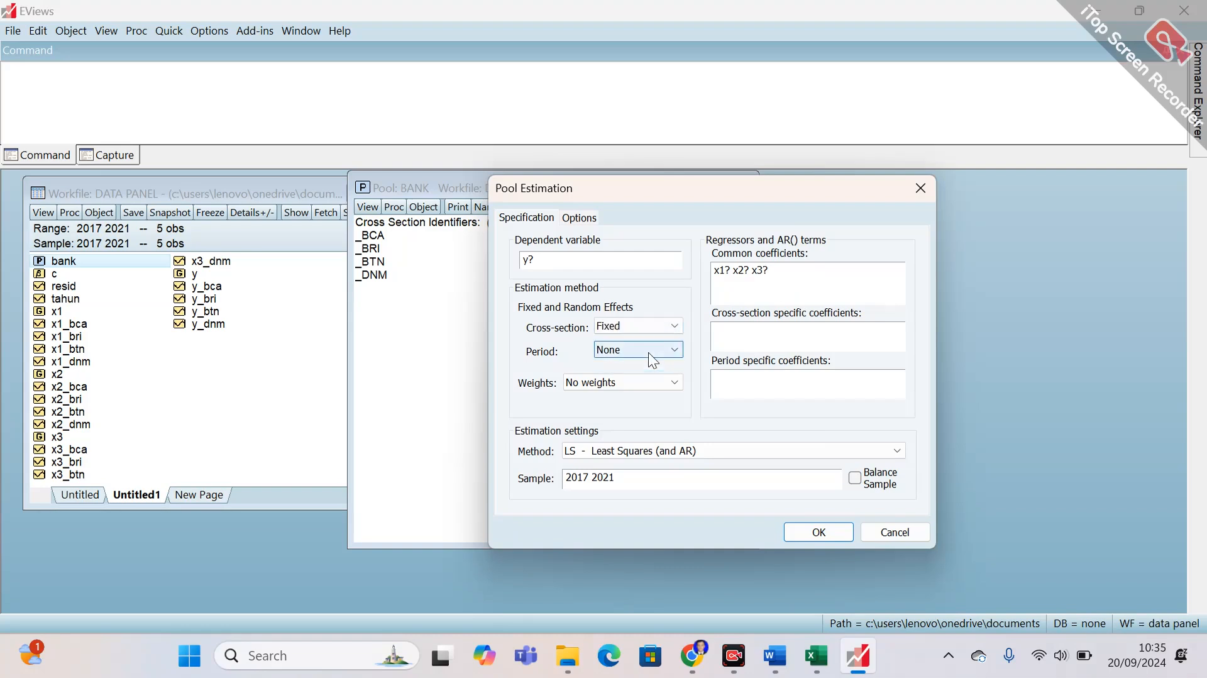
{"action": "left_click", "coordinate": [800, 537]}
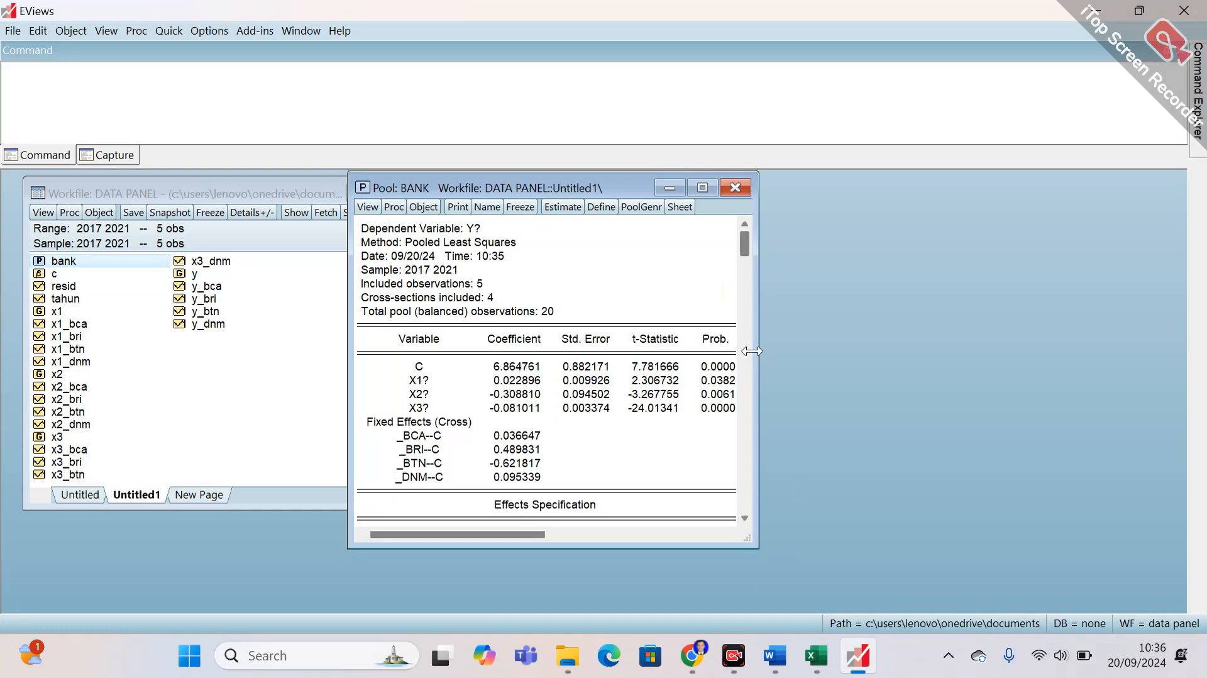
{"action": "left_click_drag", "start_coordinate": [758, 354], "coordinate": [800, 355]}
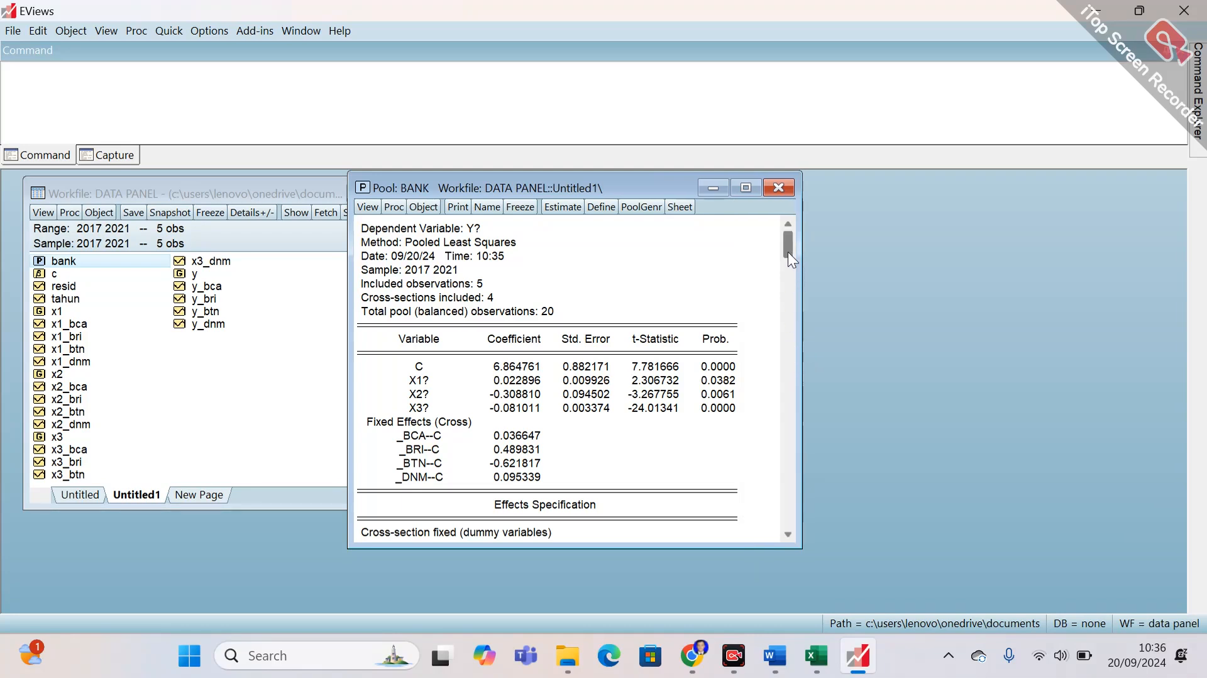
{"action": "left_click_drag", "start_coordinate": [788, 262], "coordinate": [786, 323]}
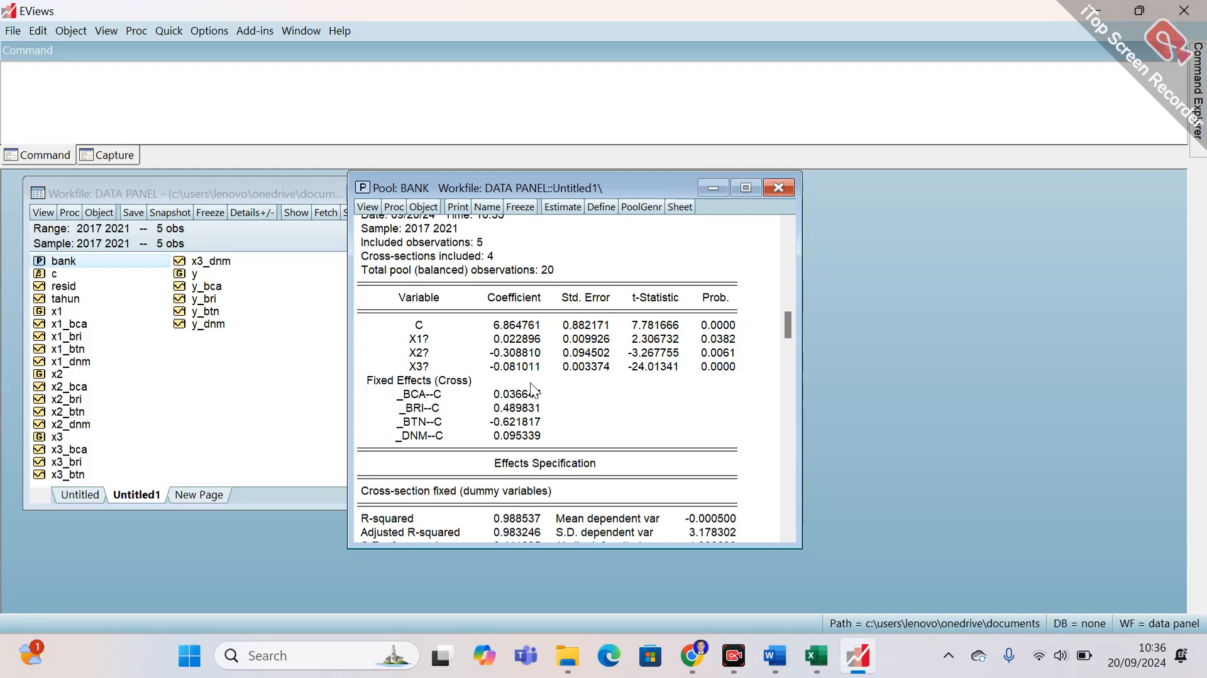
Show the pool model's representations and examine the substituted-coefficient equation of each bank.
{"action": "left_click", "coordinate": [370, 207]}
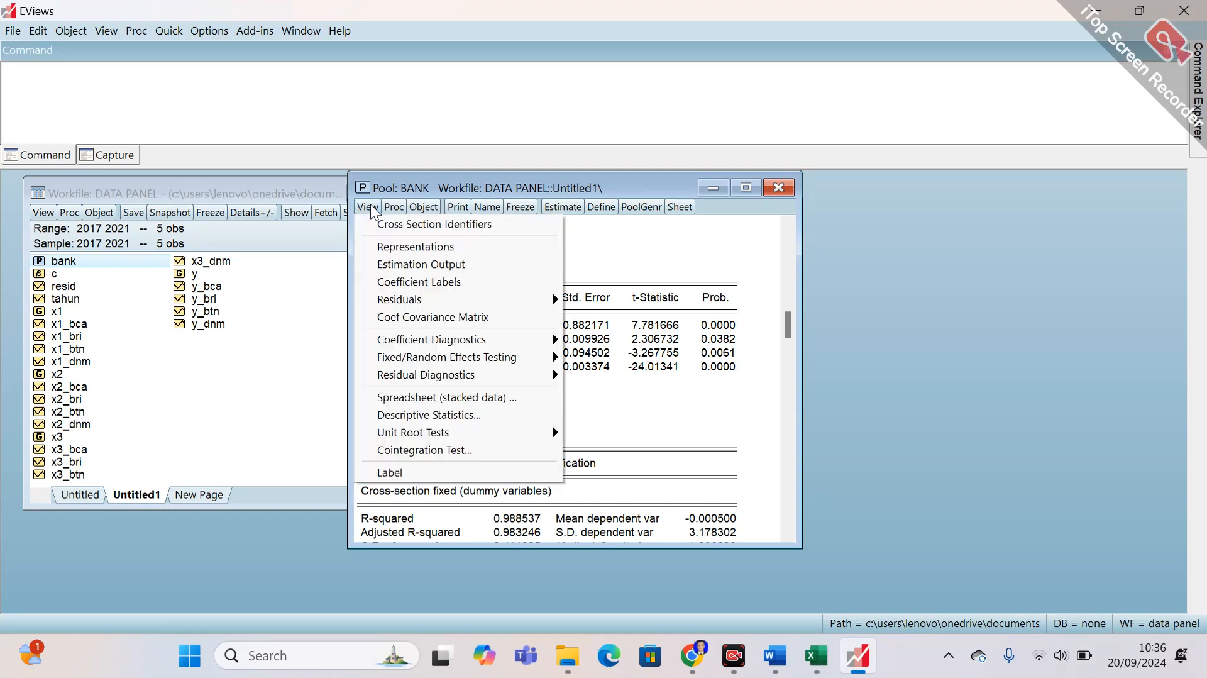
{"action": "left_click", "coordinate": [424, 248]}
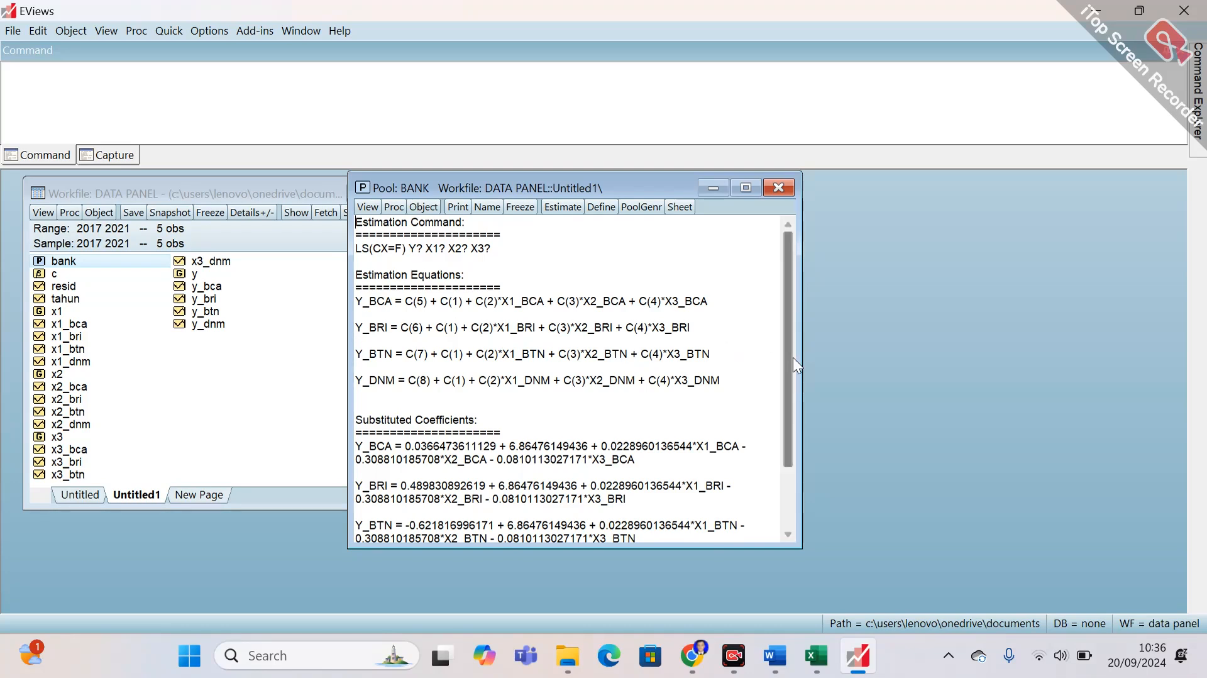
{"action": "left_click_drag", "start_coordinate": [786, 360], "coordinate": [782, 444]}
{"action": "left_click_drag", "start_coordinate": [637, 378], "coordinate": [337, 362]}
{"action": "left_click_drag", "start_coordinate": [657, 420], "coordinate": [333, 391]}
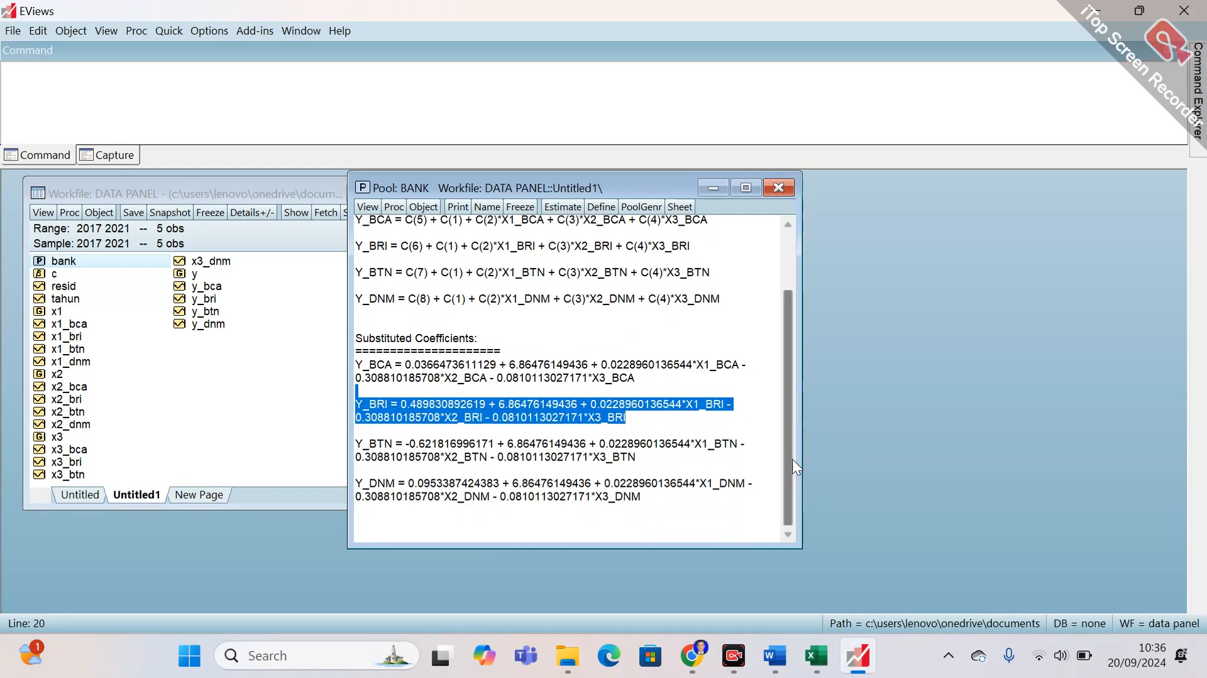
{"action": "left_click_drag", "start_coordinate": [790, 462], "coordinate": [785, 377]}
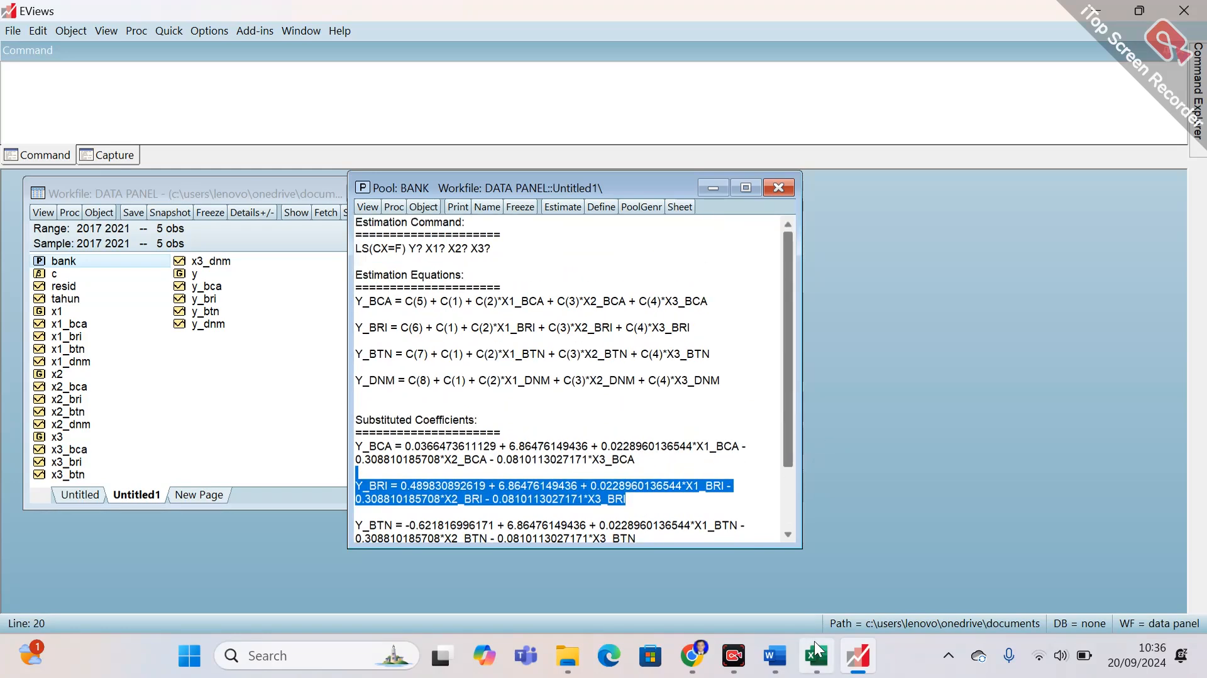
Look up the regression equations in the Word module and compare them with the constants in the BCA and BRI substituted equations.
{"action": "left_click", "coordinate": [775, 655]}
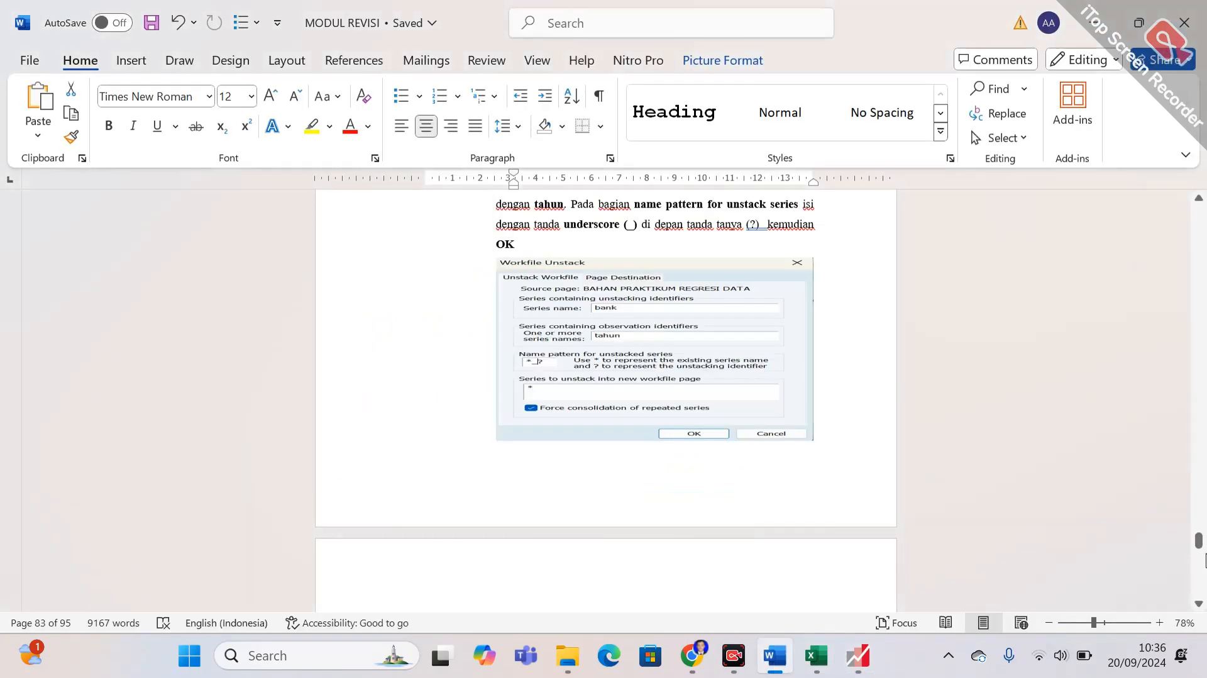
{"action": "left_click_drag", "start_coordinate": [1198, 539], "coordinate": [1199, 555]}
{"action": "left_click", "coordinate": [870, 669]}
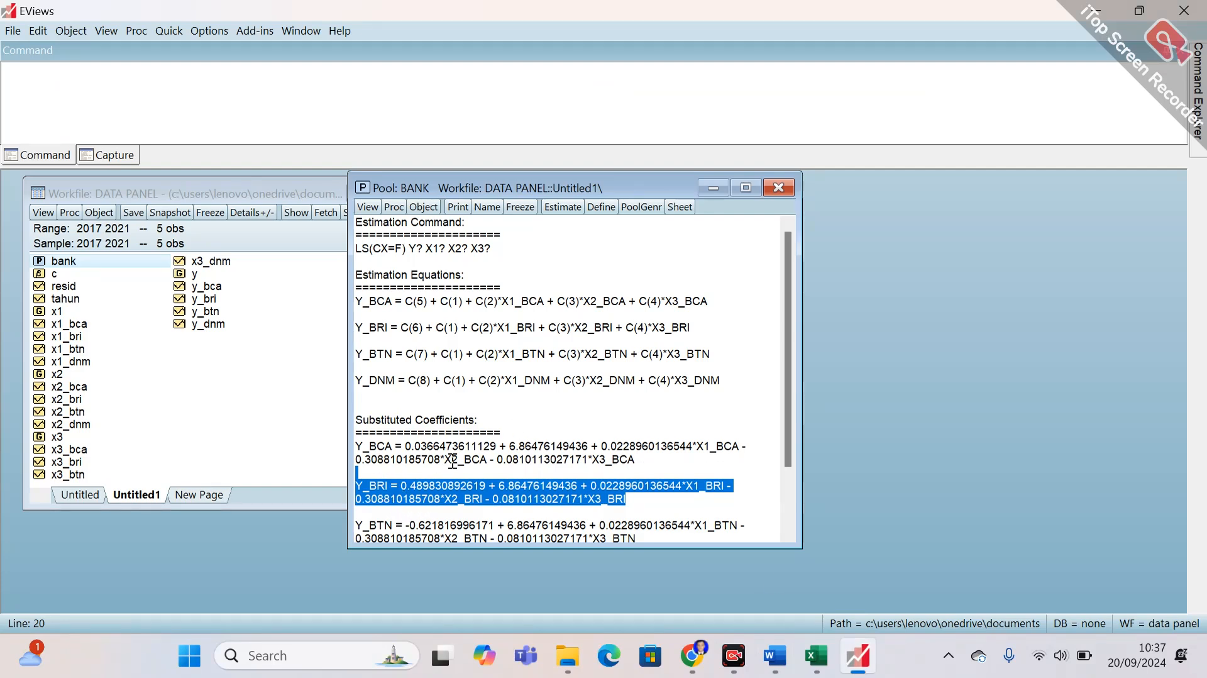
{"action": "left_click", "coordinate": [401, 448]}
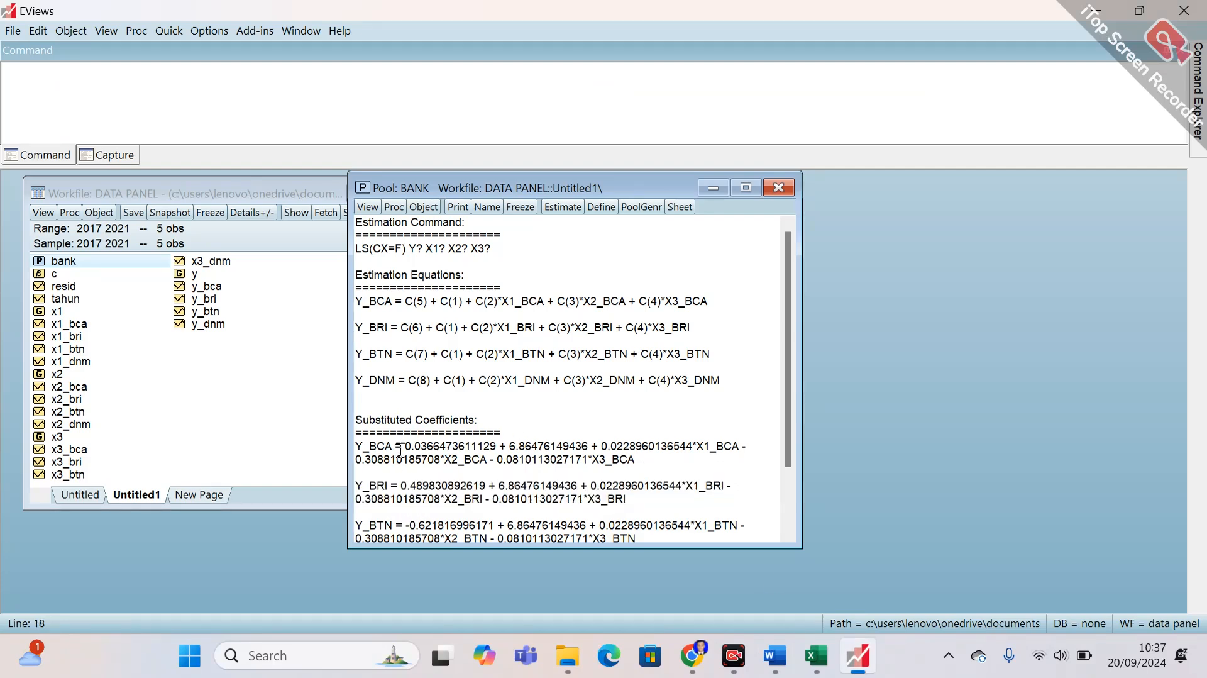
{"action": "left_click", "coordinate": [400, 487]}
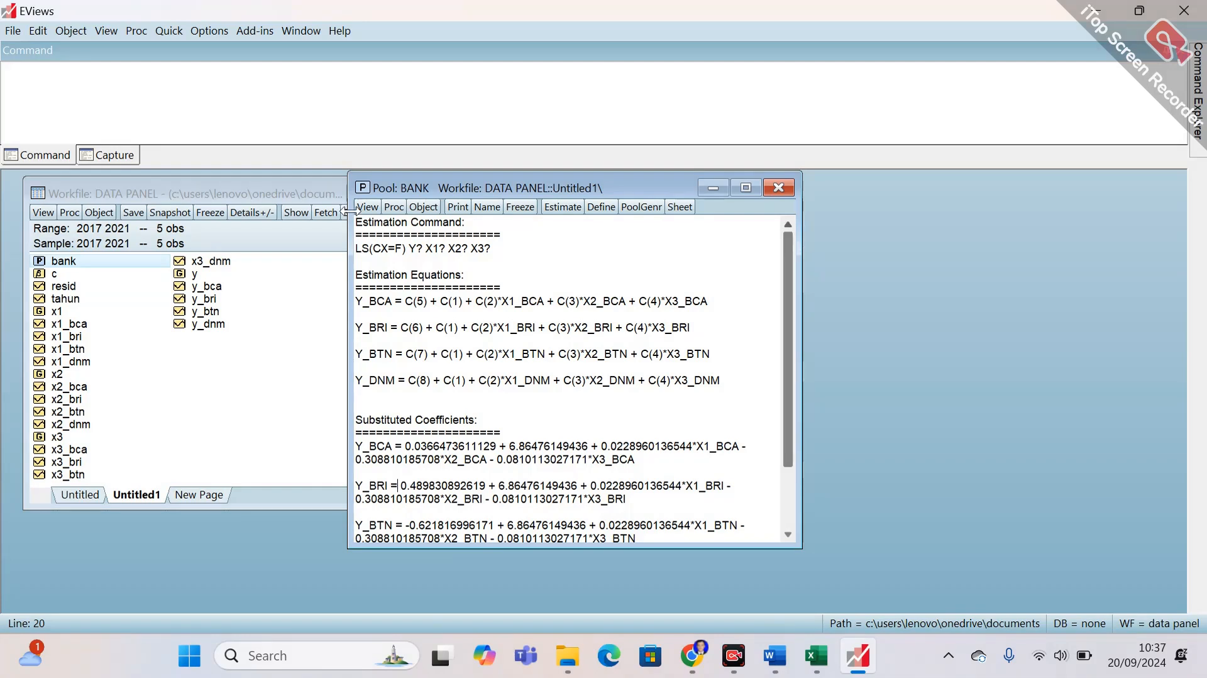
Return the pool to its estimation output and compare the coefficient column with the general regression equation in the Word module.
{"action": "left_click", "coordinate": [367, 208]}
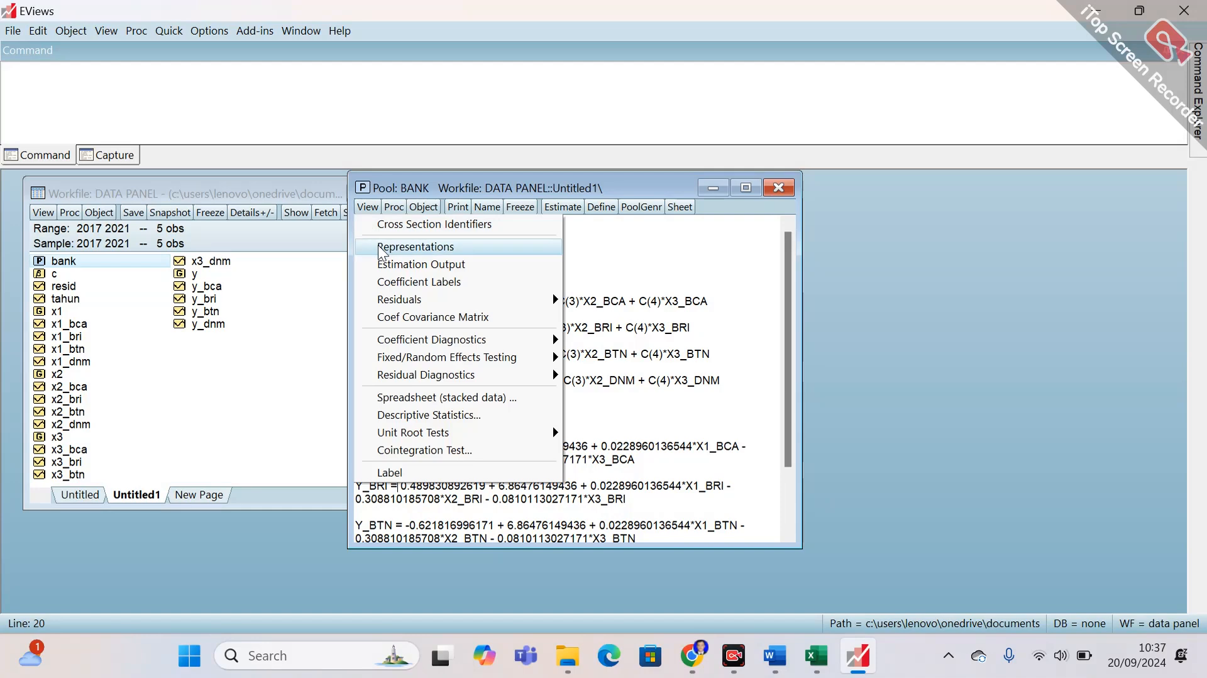
{"action": "left_click", "coordinate": [487, 268]}
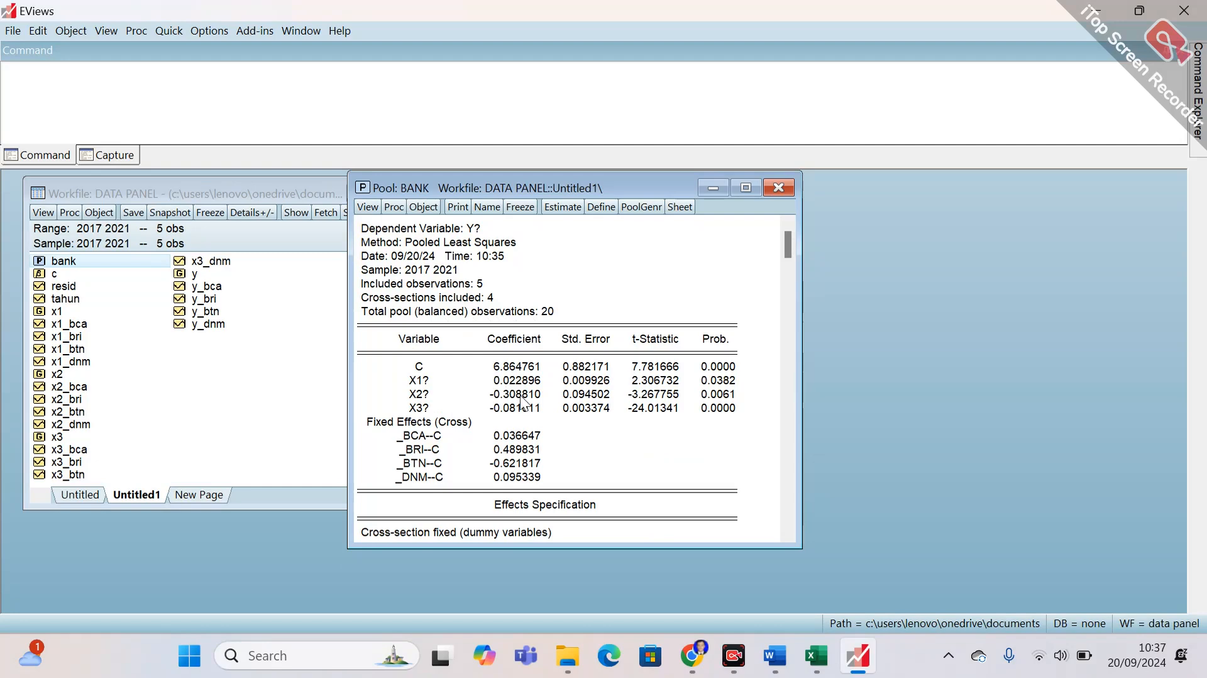
{"action": "left_click", "coordinate": [785, 665]}
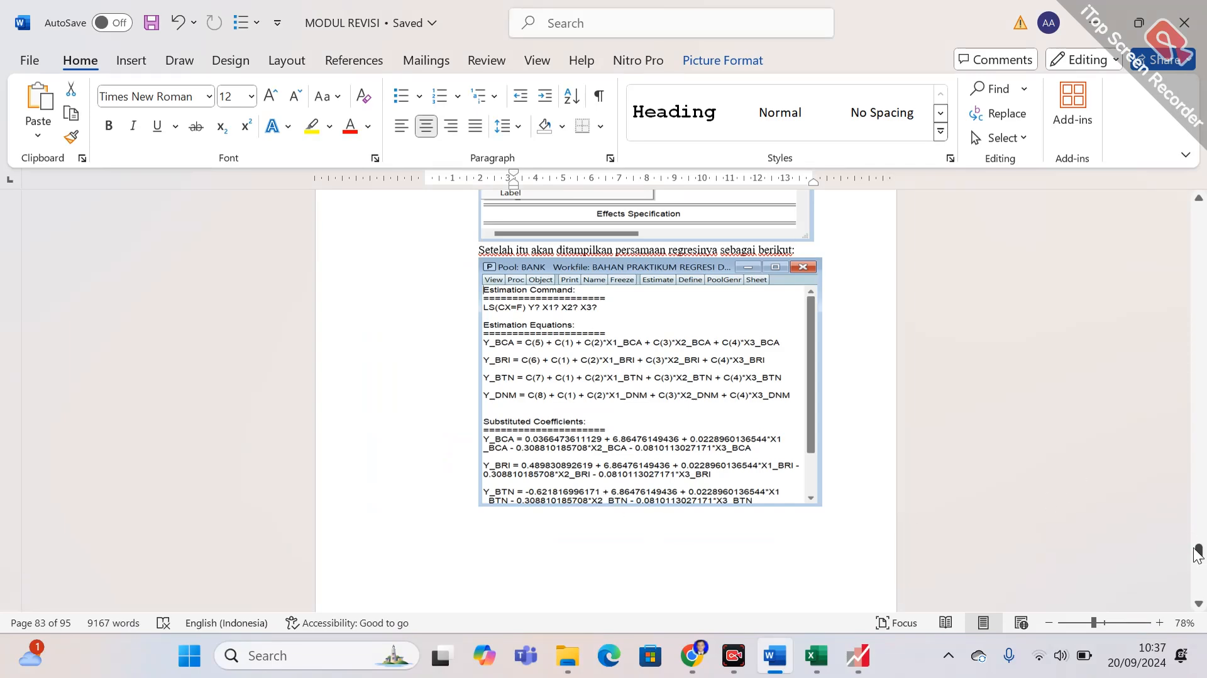
{"action": "left_click_drag", "start_coordinate": [1196, 553], "coordinate": [1199, 561]}
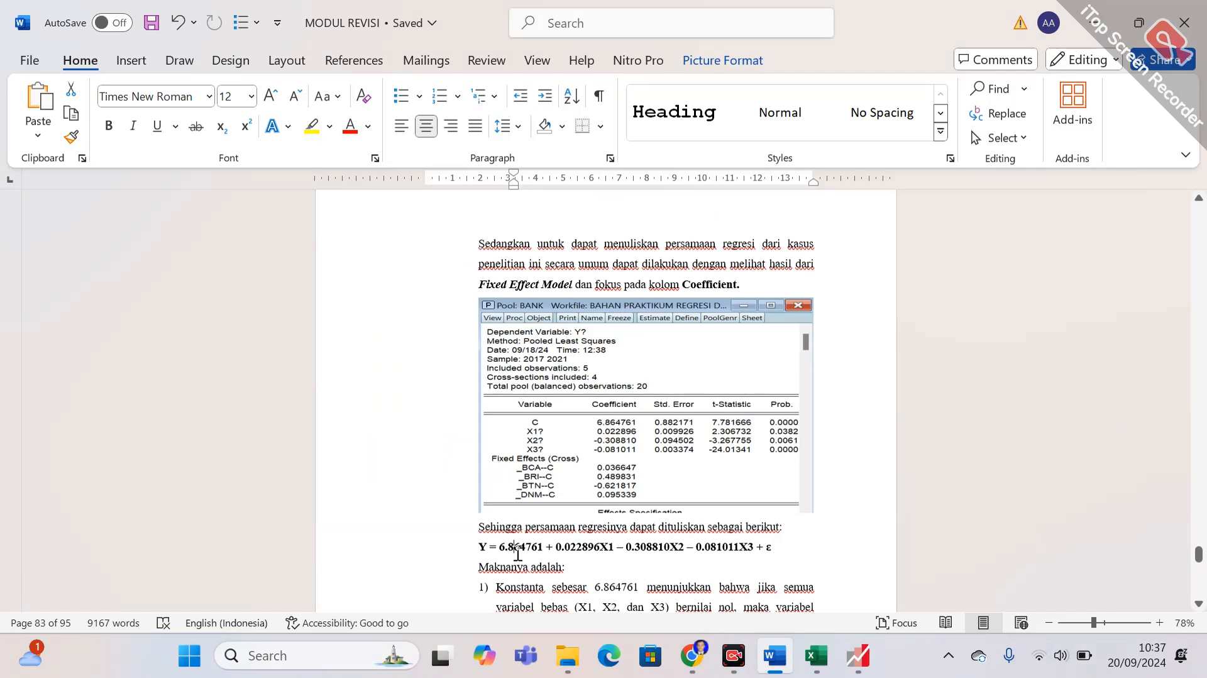
Check the general regression equation in the Word module against the Coefficient column of the EViews pool output.
{"action": "left_click", "coordinate": [517, 553]}
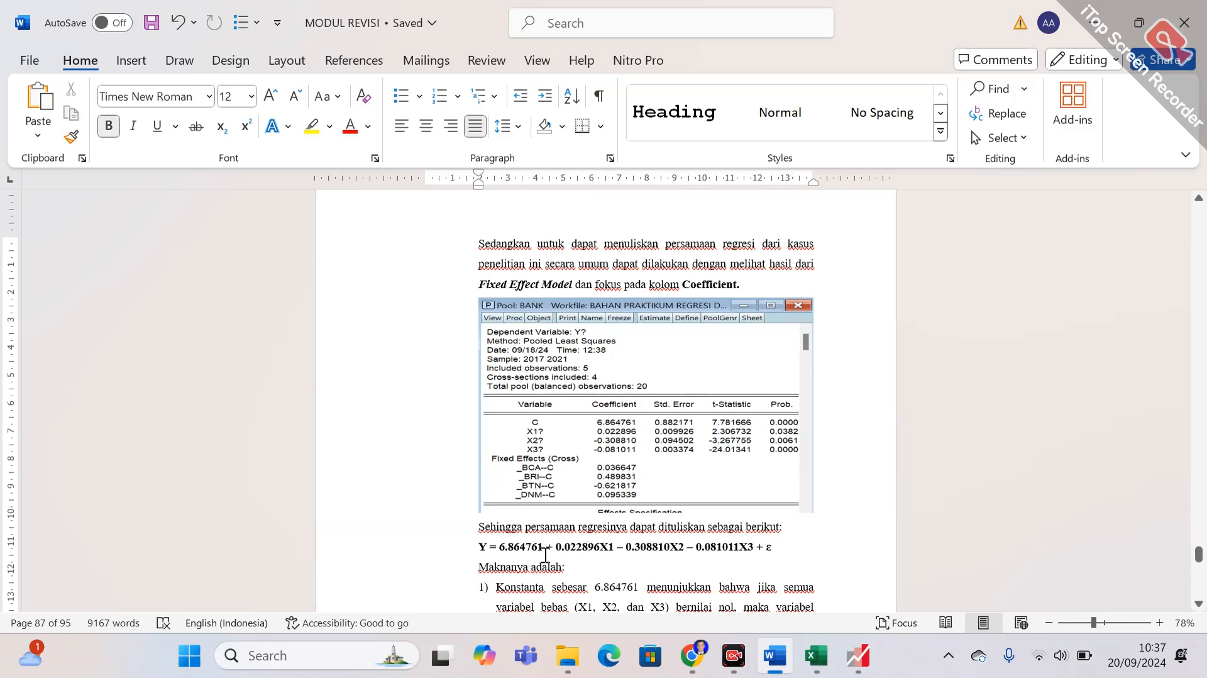
{"action": "left_click", "coordinate": [859, 667]}
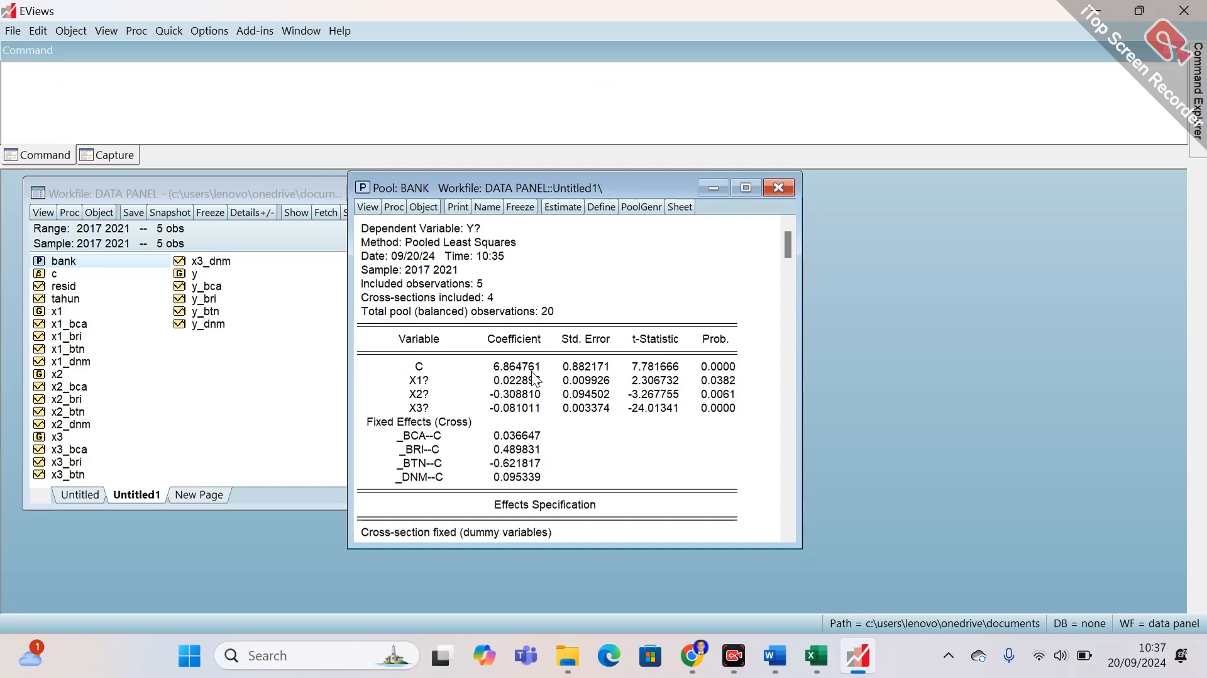
{"action": "left_click", "coordinate": [773, 653]}
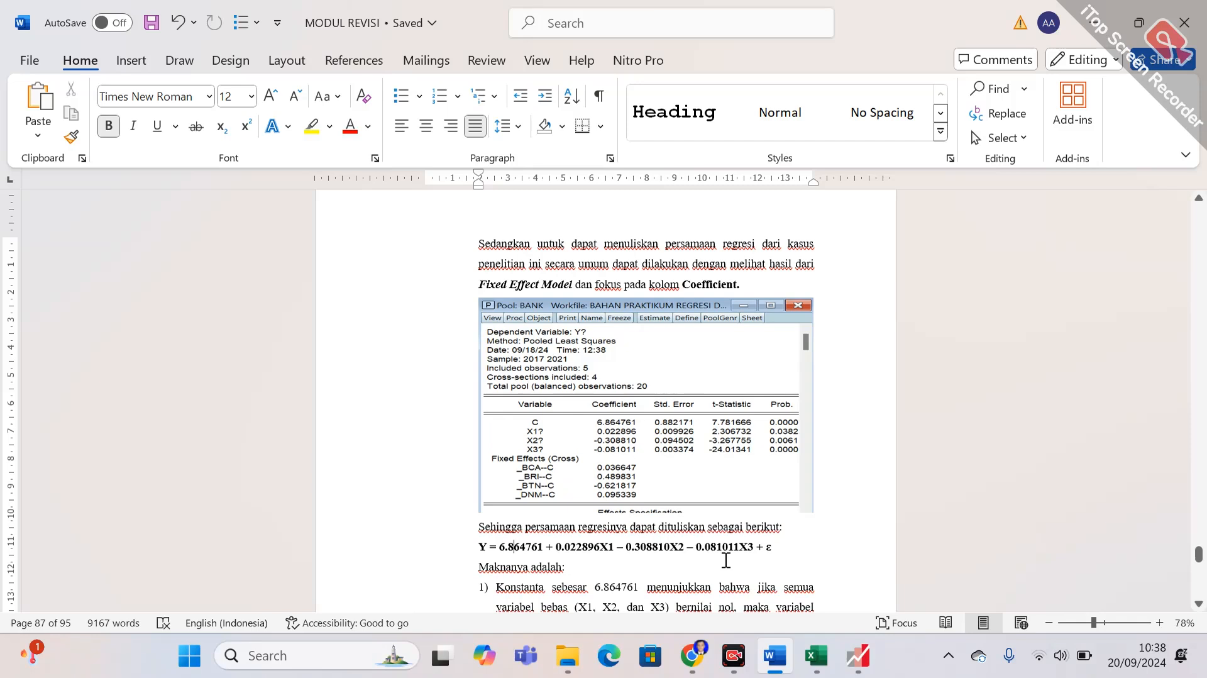
Read the module's interpretation of the constant and the X1, X2 and X3 coefficients, up to the Uji Parsial (Uji t) section.
{"action": "key", "text": "Down"}
{"action": "key", "text": "Down"}
{"action": "key", "text": "Down"}
{"action": "key", "text": "Down"}
{"action": "key", "text": "Down"}
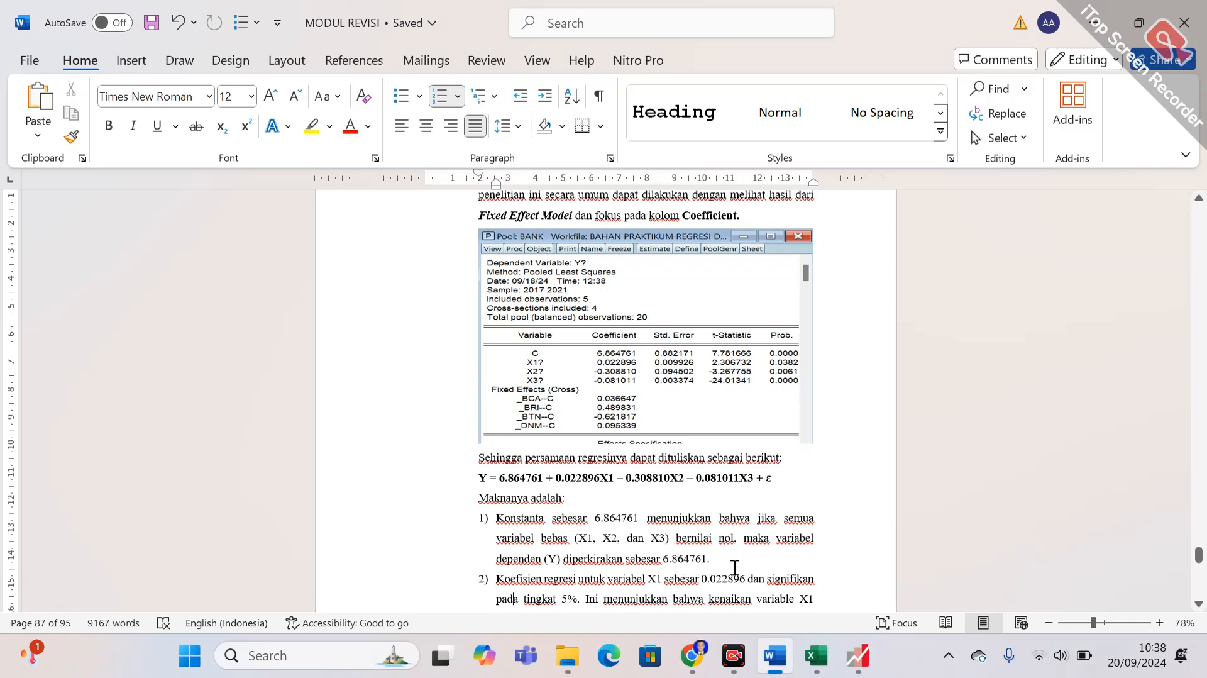
{"action": "scroll", "coordinate": [734, 568], "scroll_direction": "down", "scroll_amount": 1}
{"action": "scroll", "coordinate": [734, 568], "scroll_direction": "down", "scroll_amount": 2}
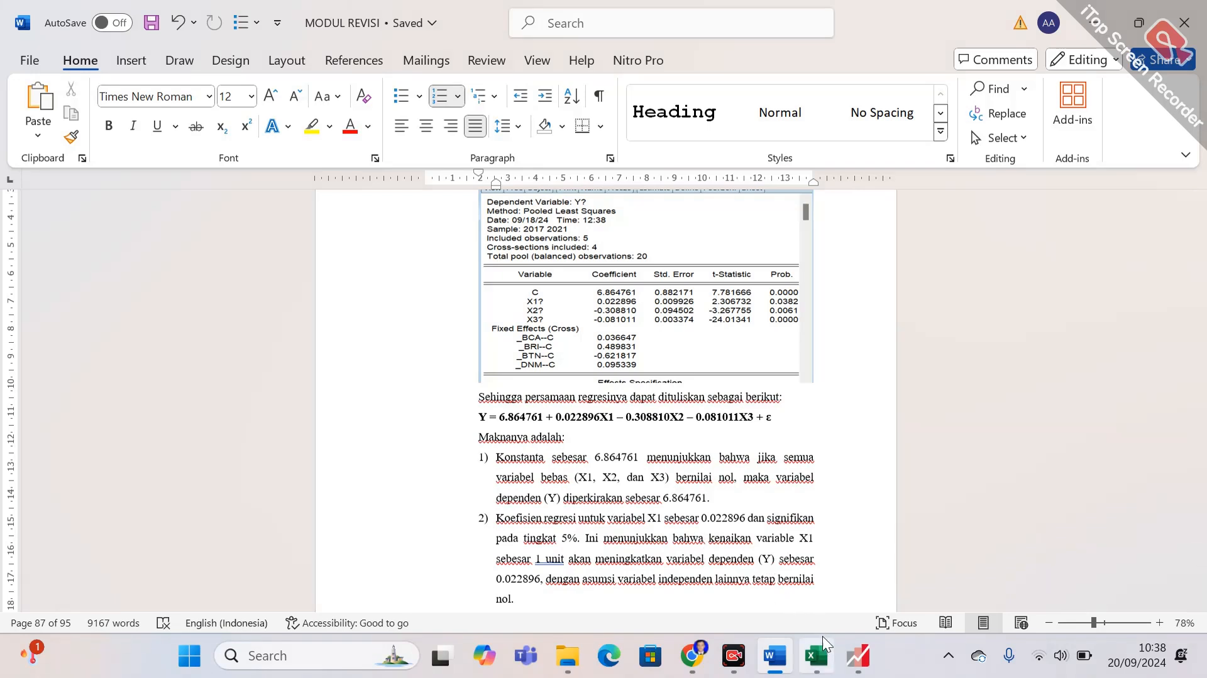
{"action": "scroll", "coordinate": [584, 571], "scroll_direction": "down", "scroll_amount": 1}
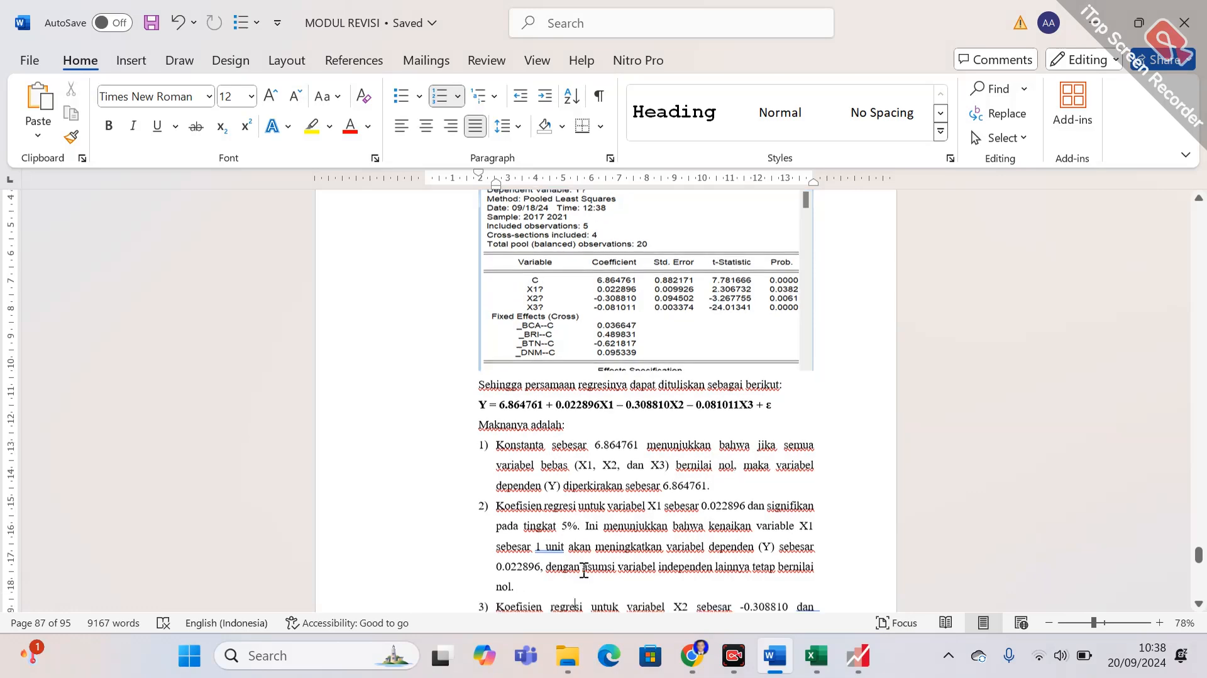
{"action": "scroll", "coordinate": [584, 571], "scroll_direction": "down", "scroll_amount": 7}
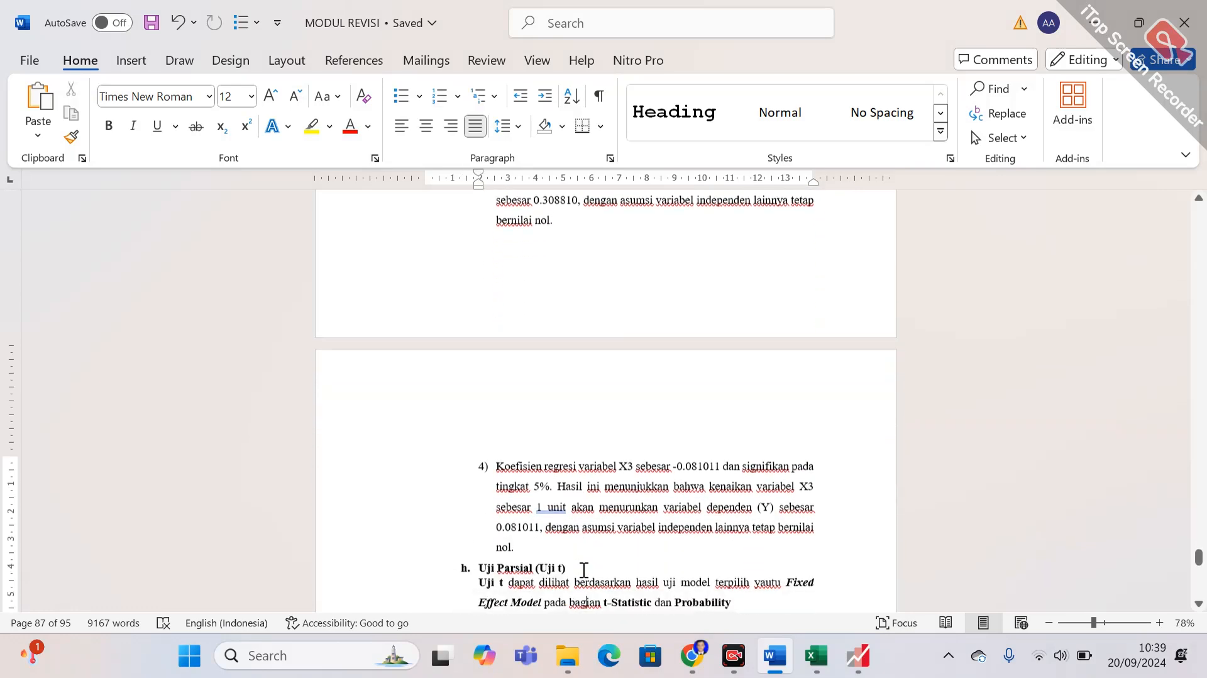
{"action": "scroll", "coordinate": [584, 571], "scroll_direction": "down", "scroll_amount": 3}
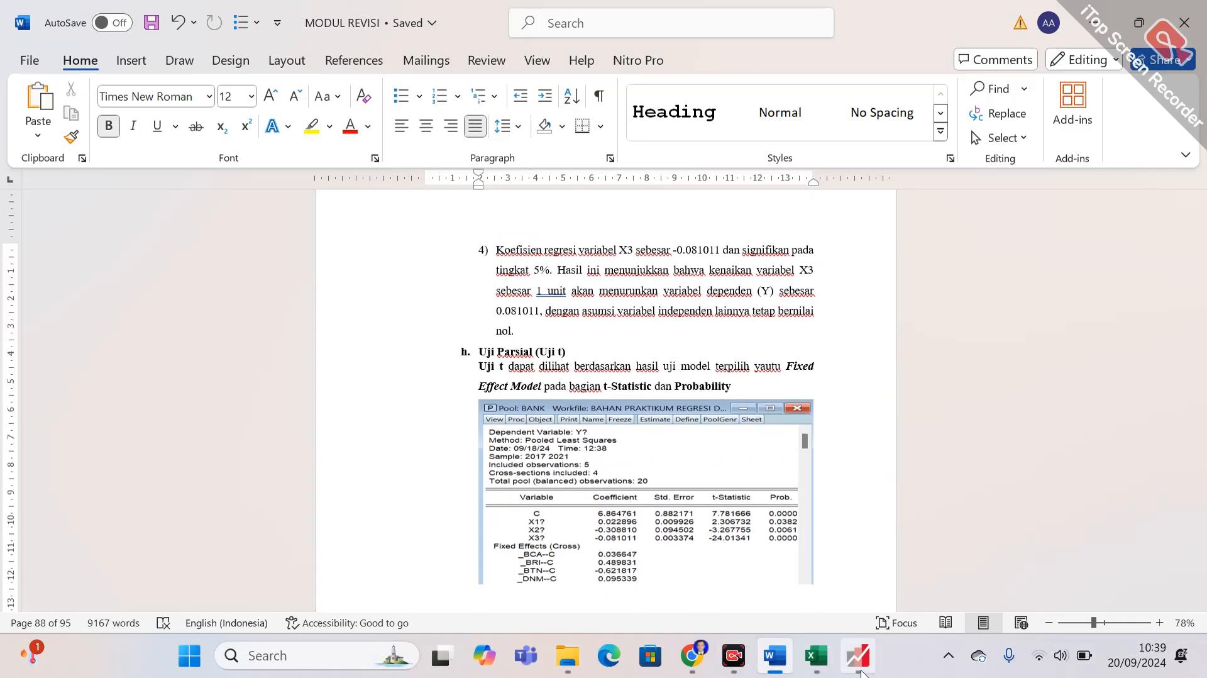
Switch to EViews and examine the pool output's t-Statistic and Prob. columns, R-squared values and F-statistic.
{"action": "left_click", "coordinate": [858, 656]}
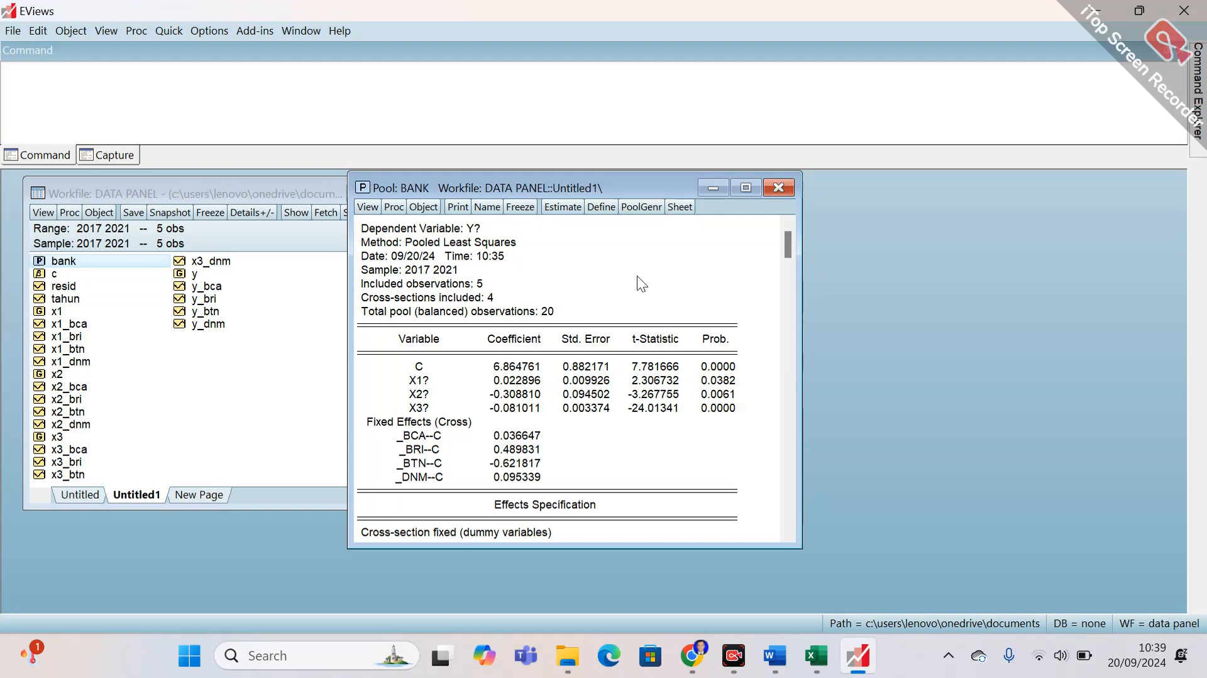
{"action": "left_click_drag", "start_coordinate": [636, 276], "coordinate": [733, 267]}
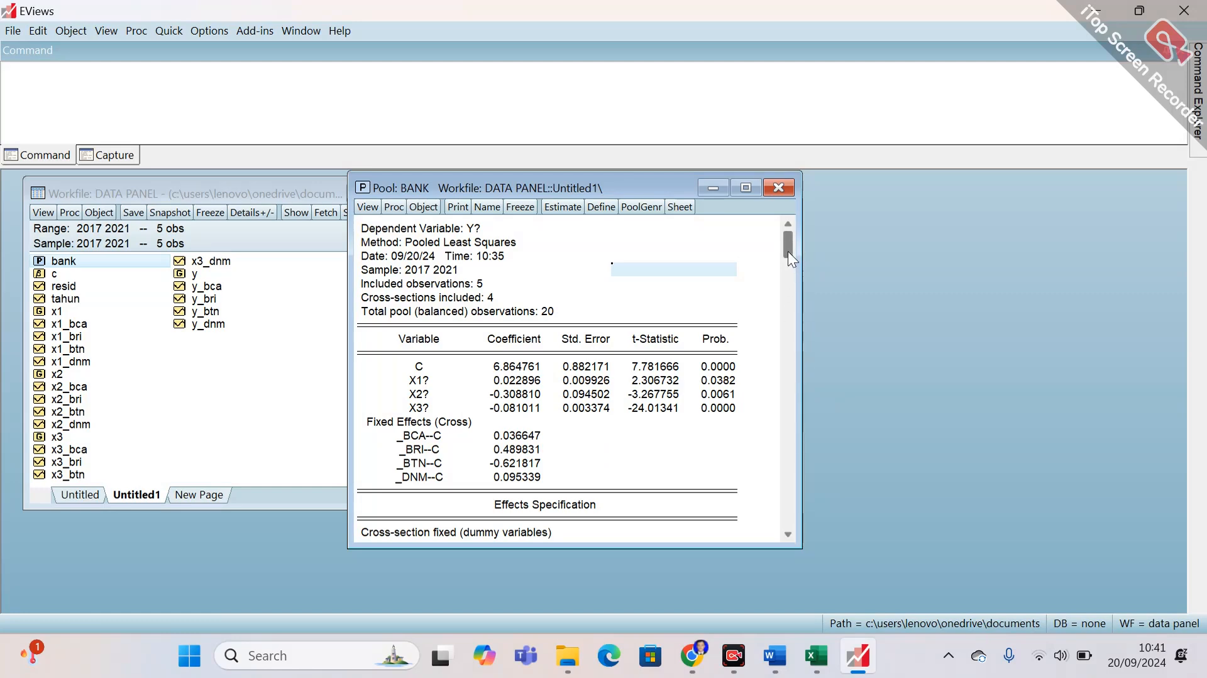
{"action": "left_click_drag", "start_coordinate": [787, 258], "coordinate": [783, 357]}
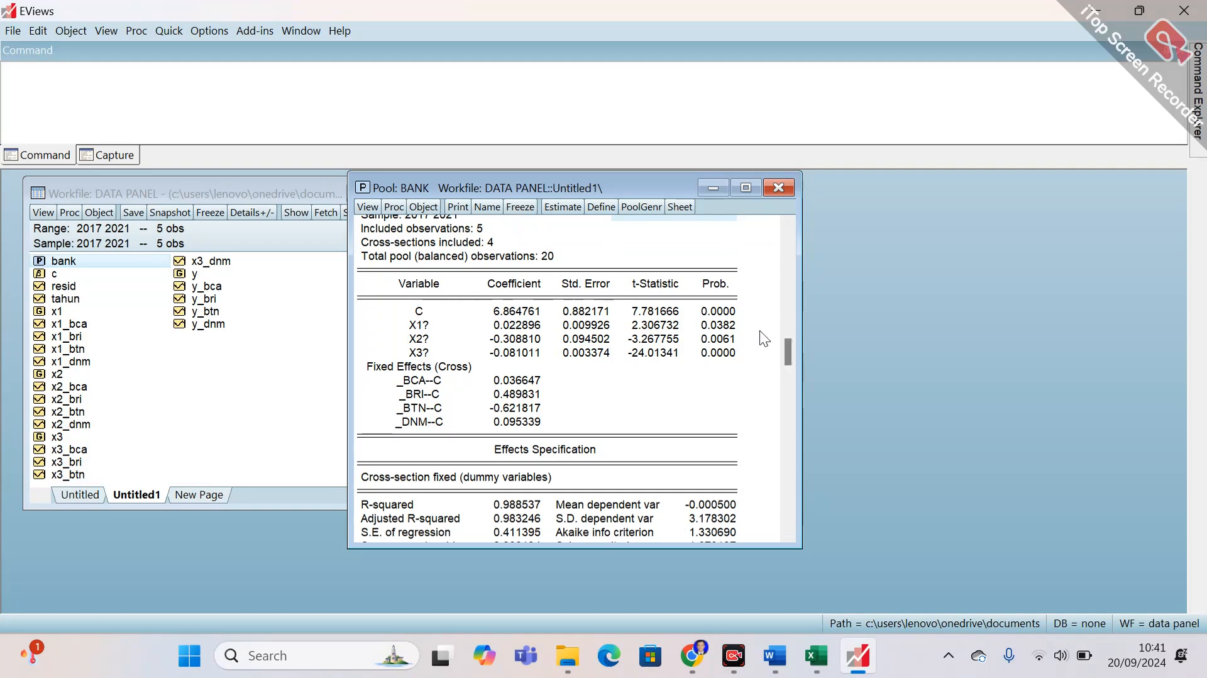
{"action": "left_click_drag", "start_coordinate": [786, 351], "coordinate": [785, 434]}
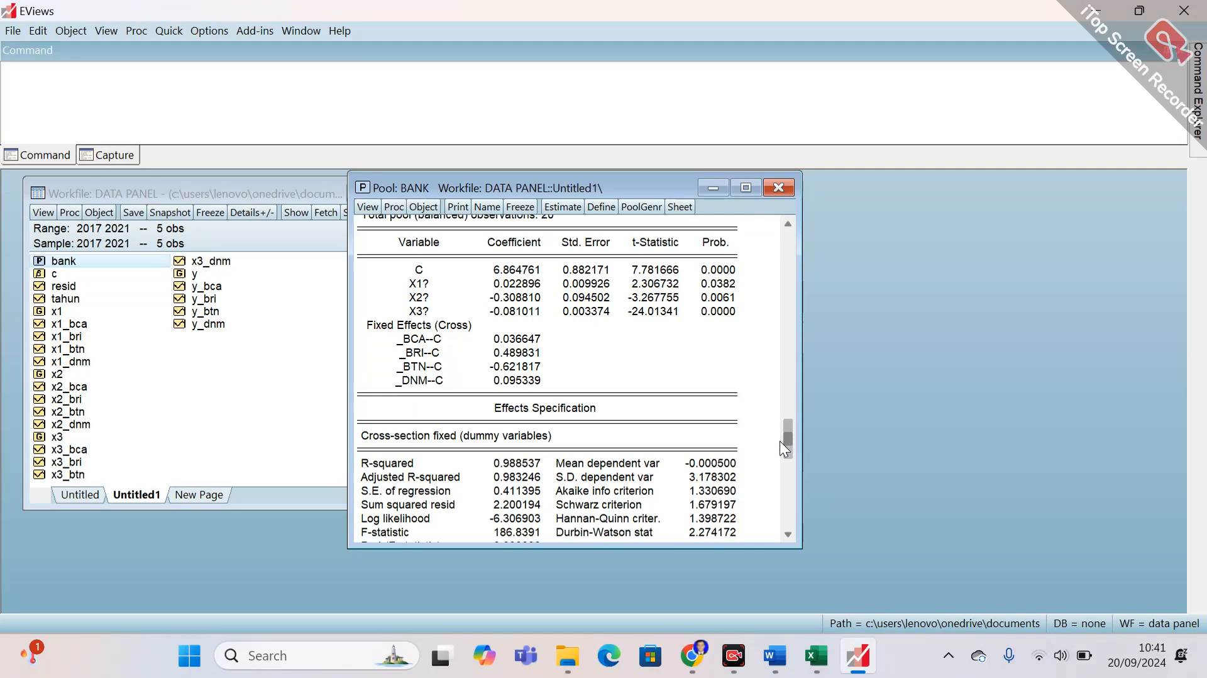
{"action": "scroll", "coordinate": [783, 459], "scroll_direction": "down", "scroll_amount": 1}
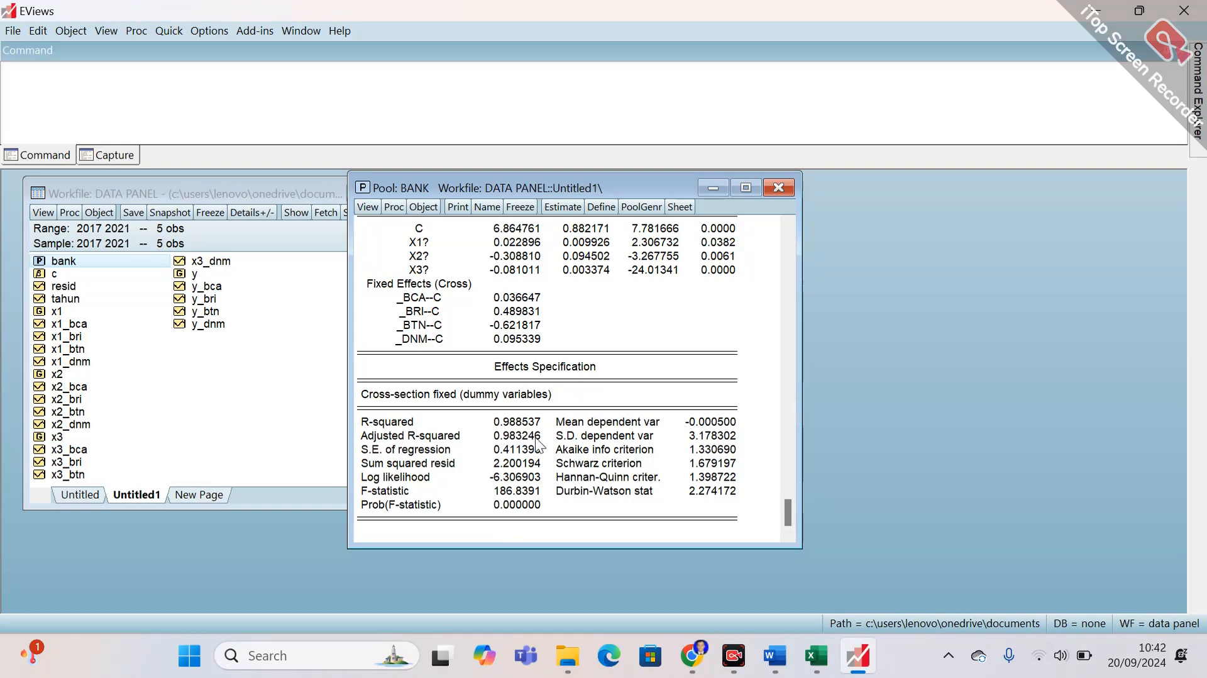
Look up the Uji Simultan (Uji F) section in the Word module and review the whole pool output in EViews again.
{"action": "left_click", "coordinate": [775, 655]}
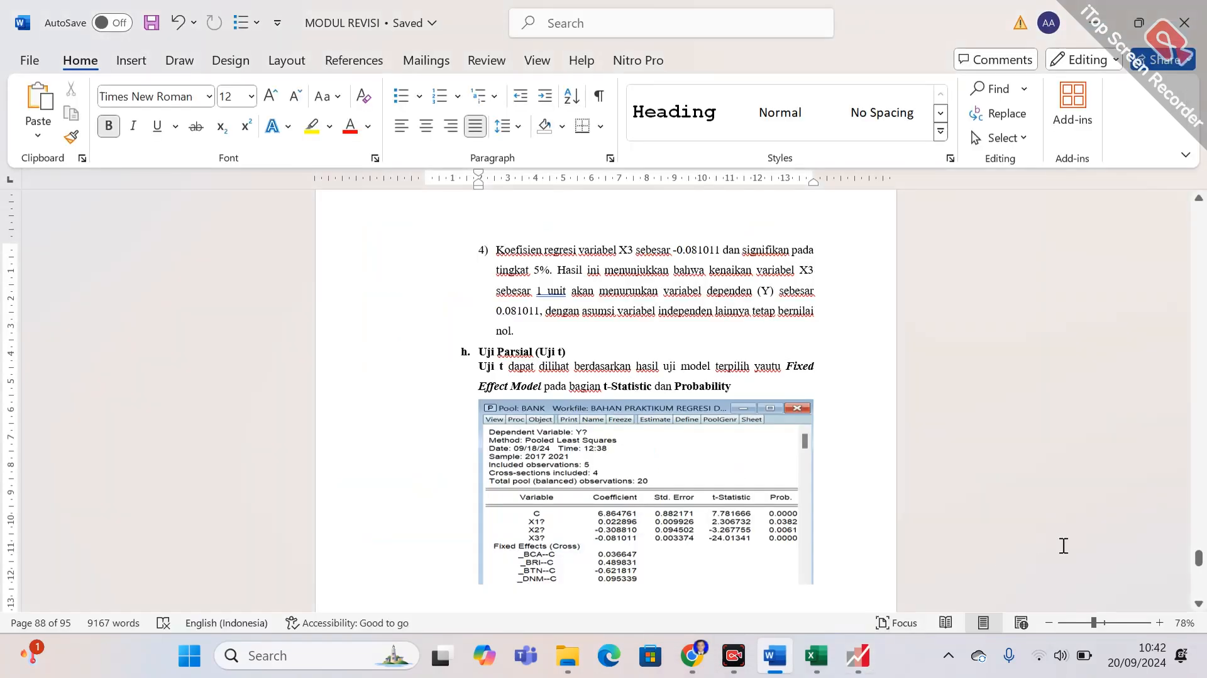
{"action": "left_click_drag", "start_coordinate": [1199, 566], "coordinate": [1201, 569]}
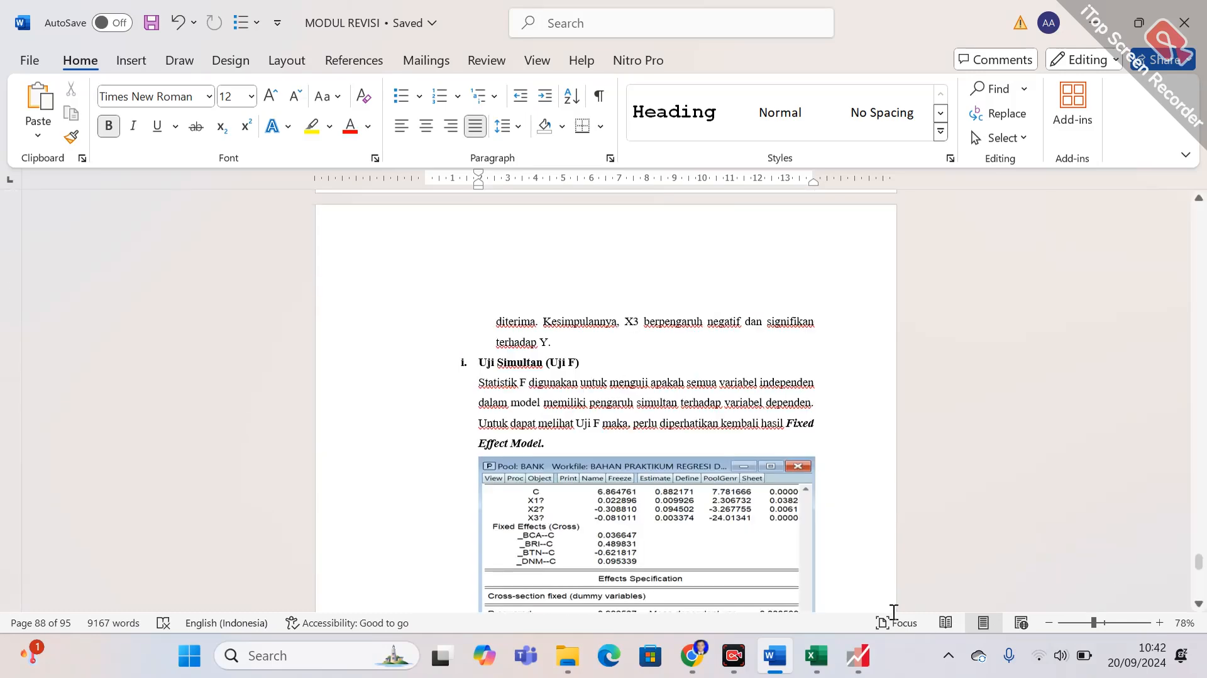
{"action": "left_click", "coordinate": [865, 654]}
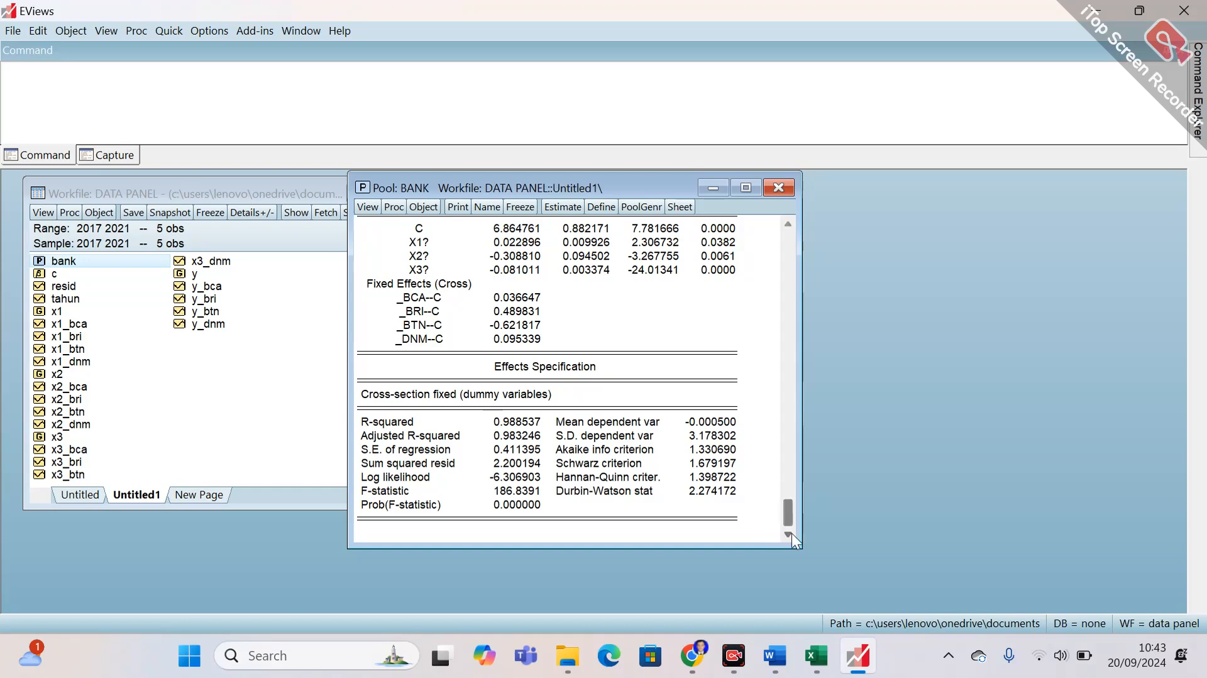
{"action": "scroll", "coordinate": [793, 498], "scroll_direction": "up", "scroll_amount": 4}
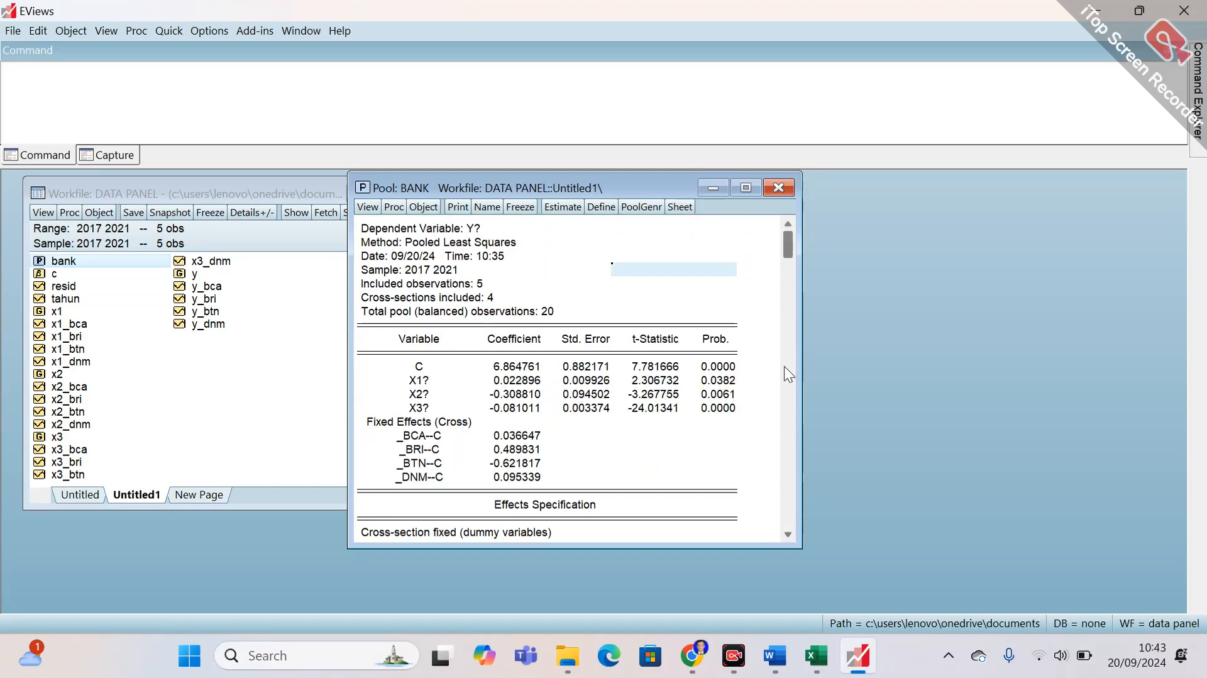
{"action": "left_click_drag", "start_coordinate": [787, 251], "coordinate": [789, 515]}
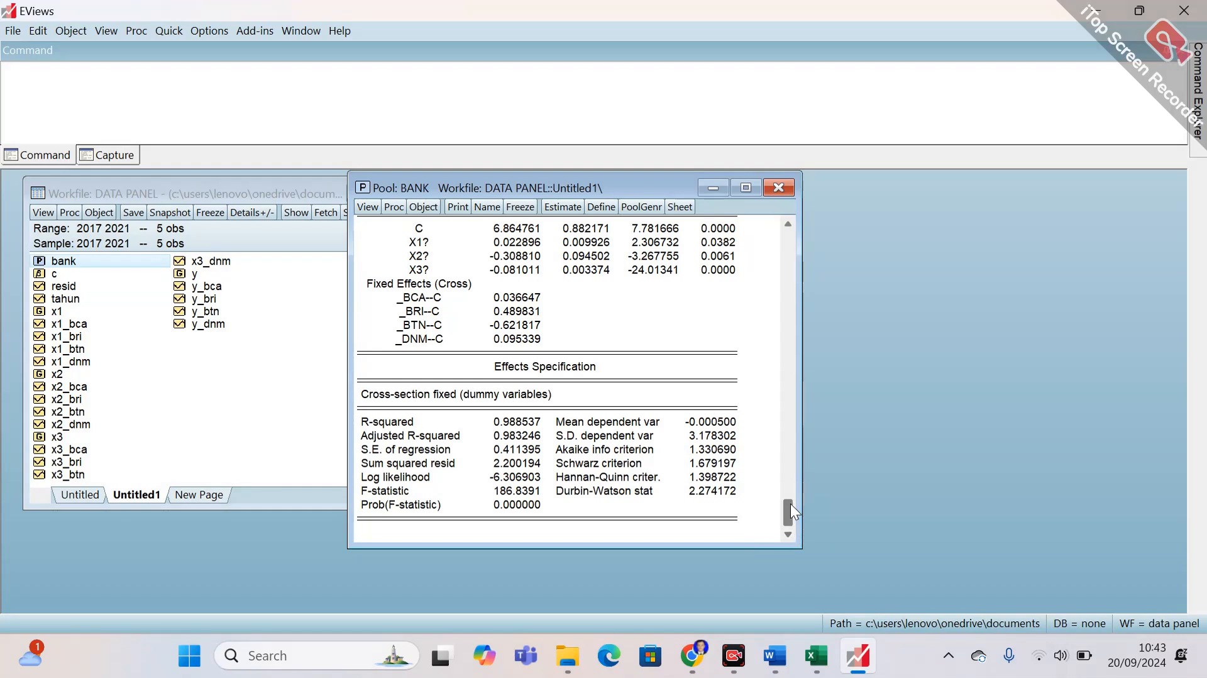
{"action": "left_click_drag", "start_coordinate": [790, 503], "coordinate": [790, 190]}
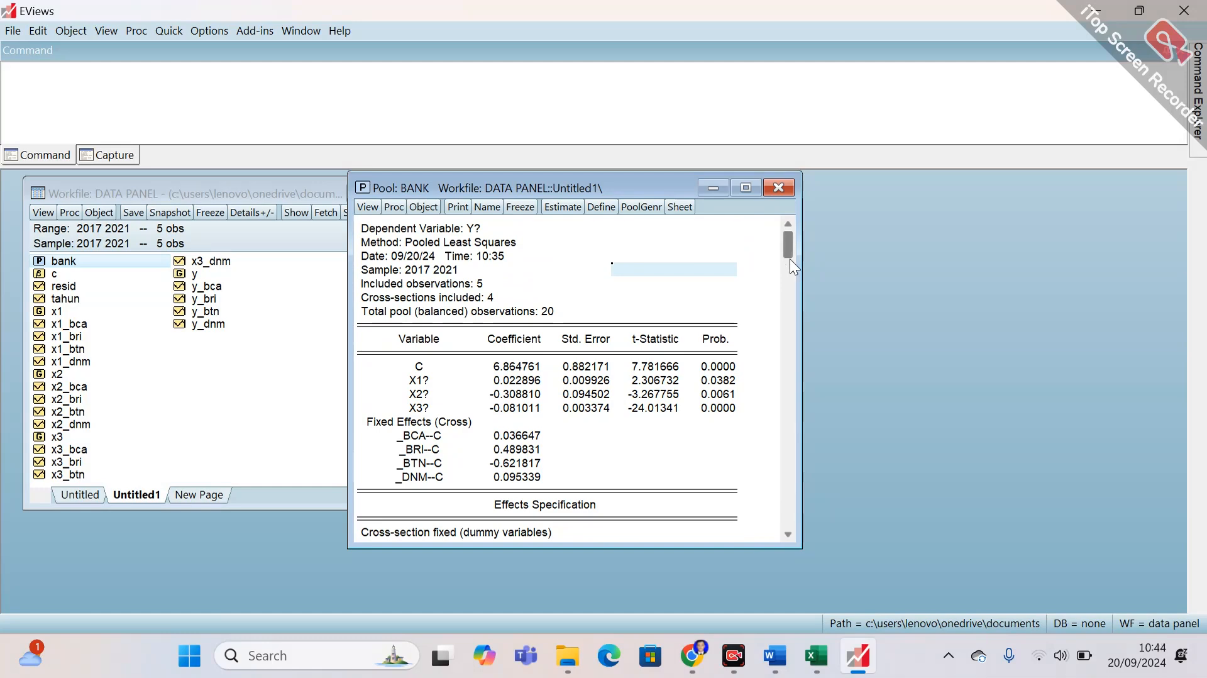
Freeze the pool estimation output as a table, name it regresi_panel, and close the table window.
{"action": "left_click", "coordinate": [520, 208]}
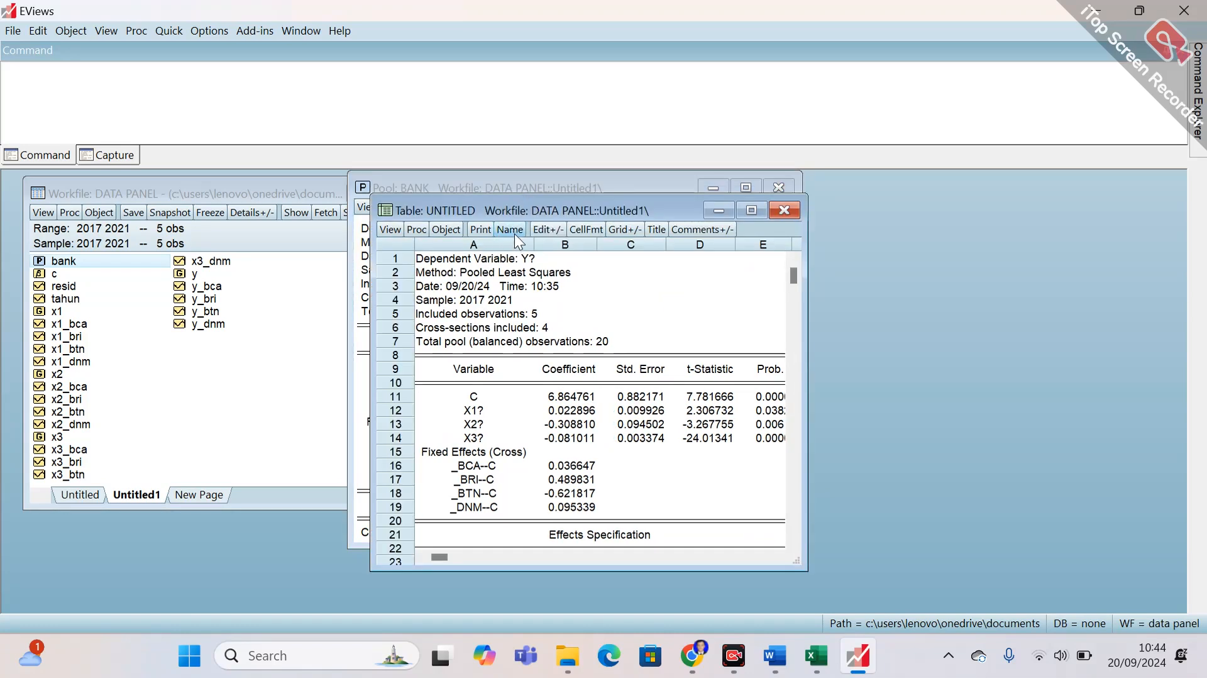
{"action": "left_click", "coordinate": [514, 232]}
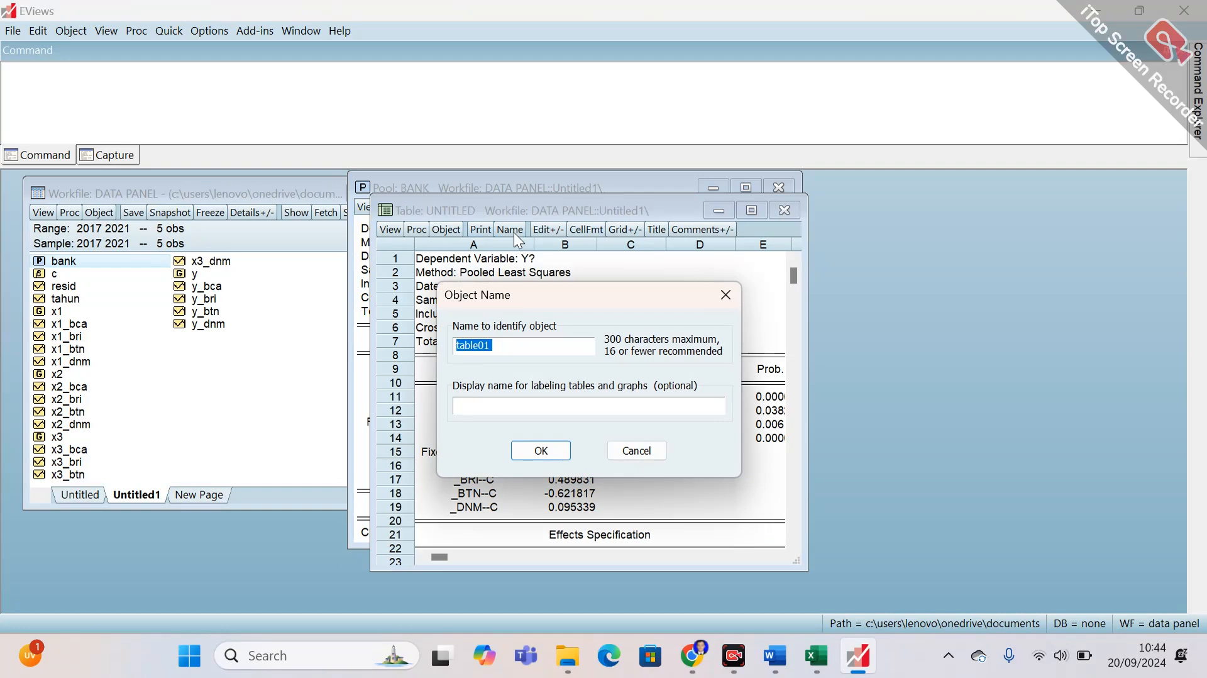
{"action": "type", "text": "regresi_panel"}
{"action": "left_click", "coordinate": [524, 452]}
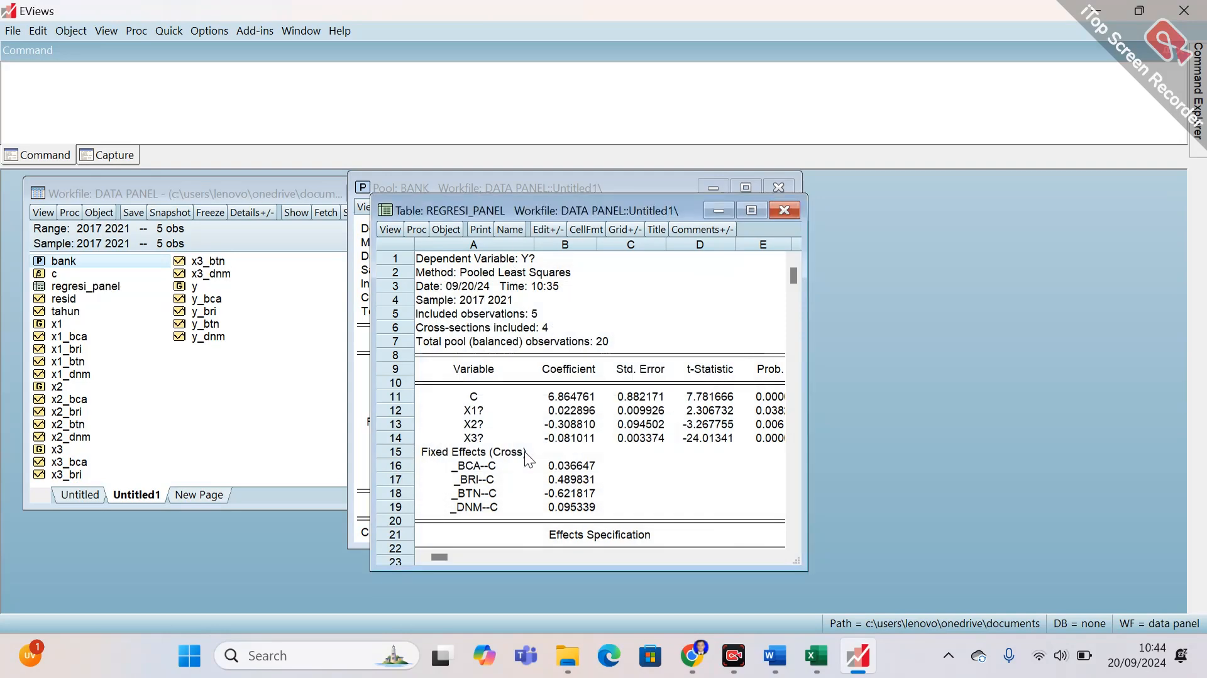
{"action": "left_click", "coordinate": [790, 215]}
Rename the regresi_panel table in the workfile as model_FEM.
{"action": "left_click", "coordinate": [96, 290]}
{"action": "right_click", "coordinate": [96, 290]}
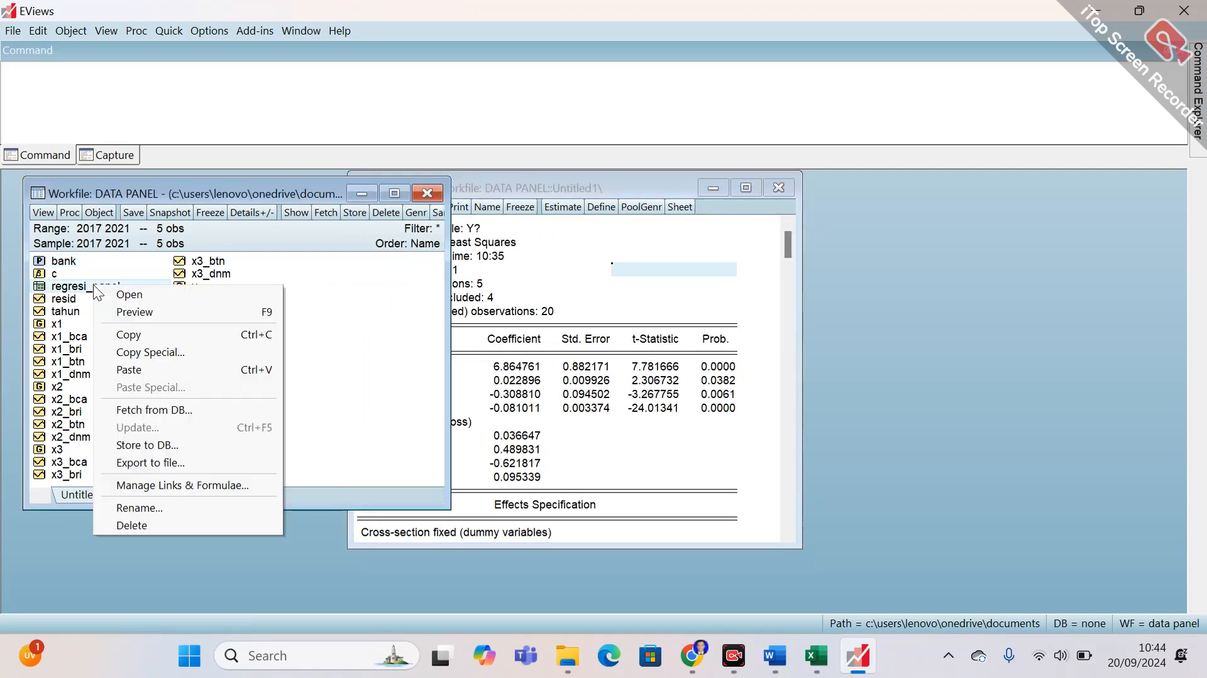
{"action": "left_click", "coordinate": [151, 511]}
{"action": "type", "text": "mod"}
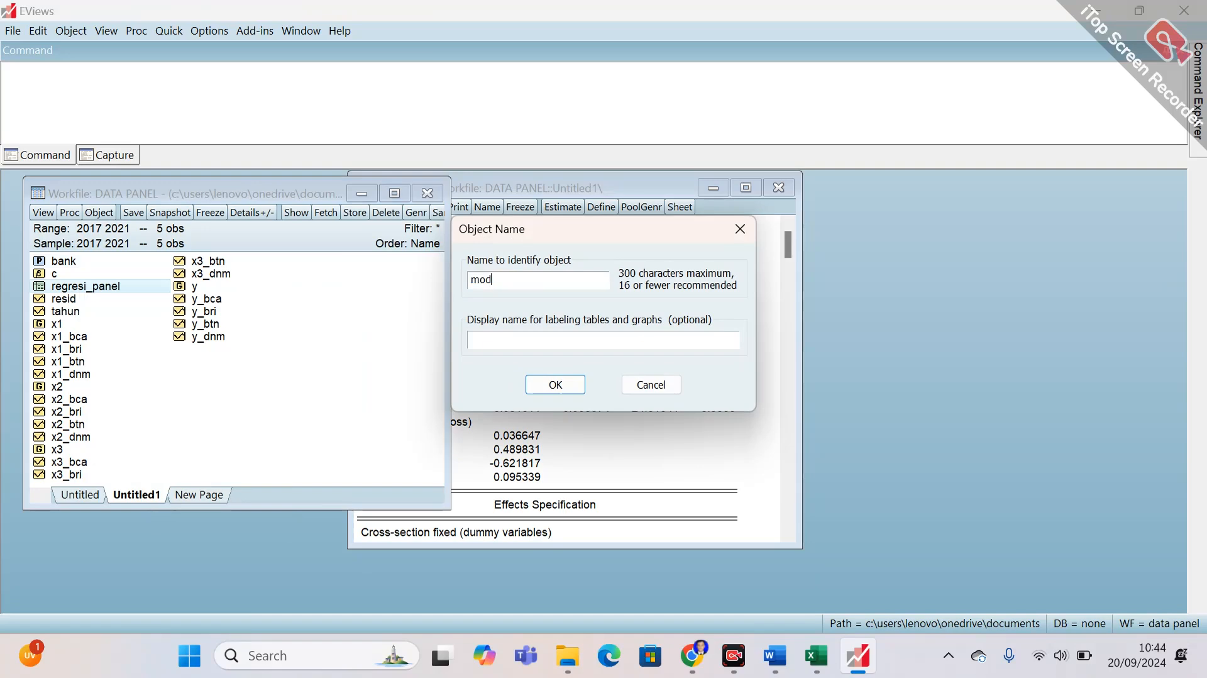
{"action": "type", "text": "el_FEM"}
{"action": "left_click", "coordinate": [538, 385]}
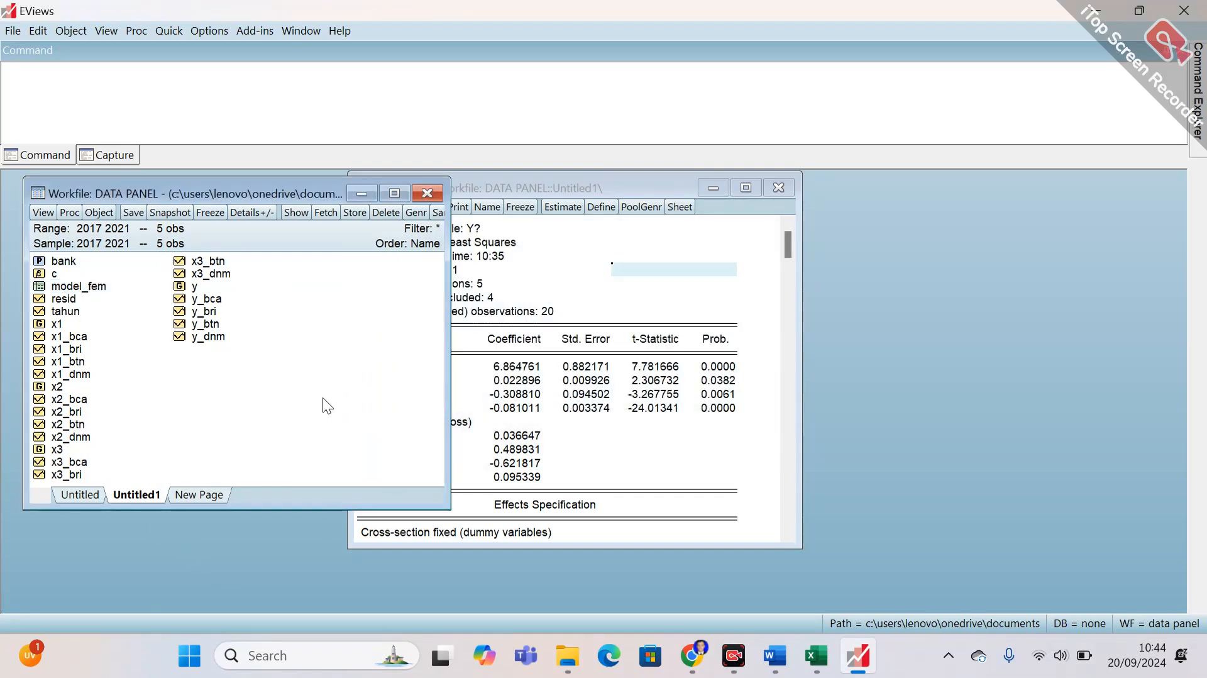
Save a copy of the workfile as data panel on the Data (D:) drive in EViews Workfile format with double precision.
{"action": "left_click", "coordinate": [13, 32]}
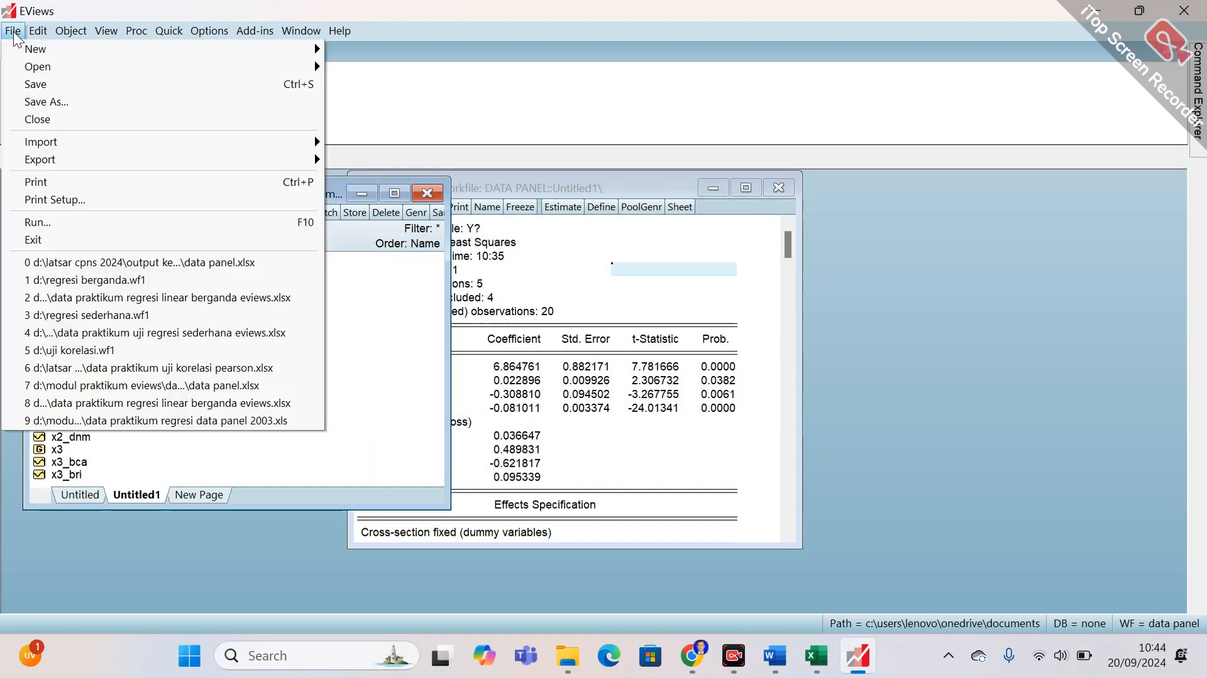
{"action": "left_click", "coordinate": [32, 100]}
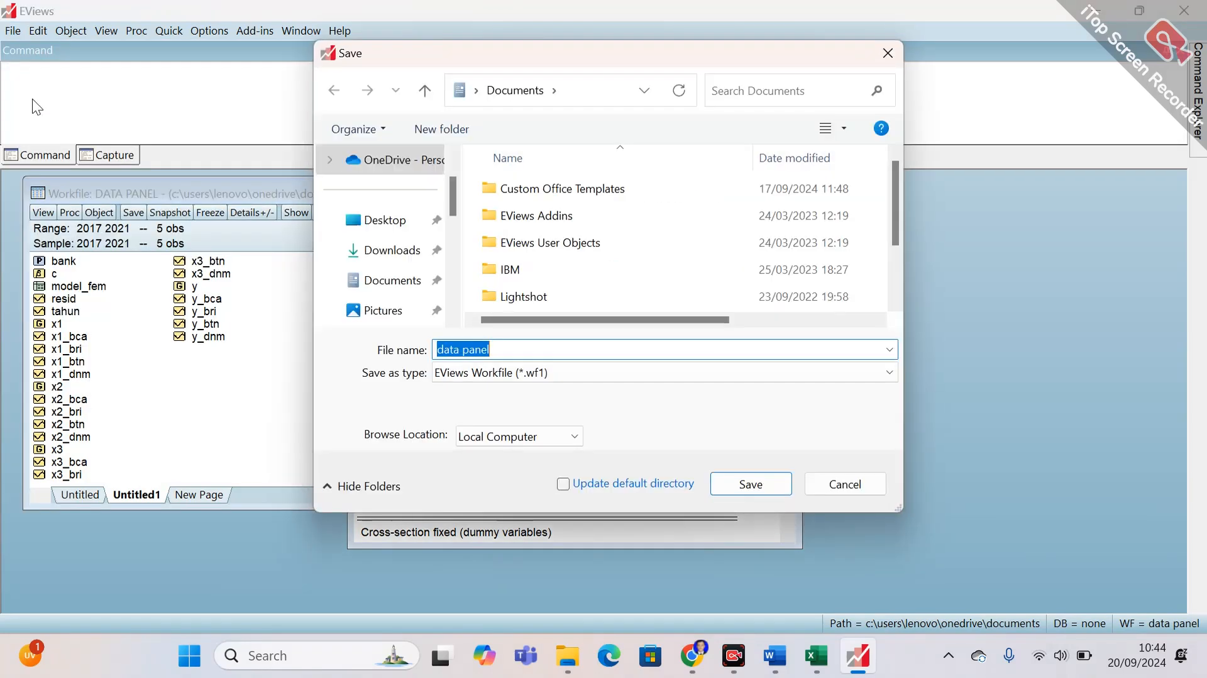
{"action": "left_click_drag", "start_coordinate": [451, 200], "coordinate": [452, 299]}
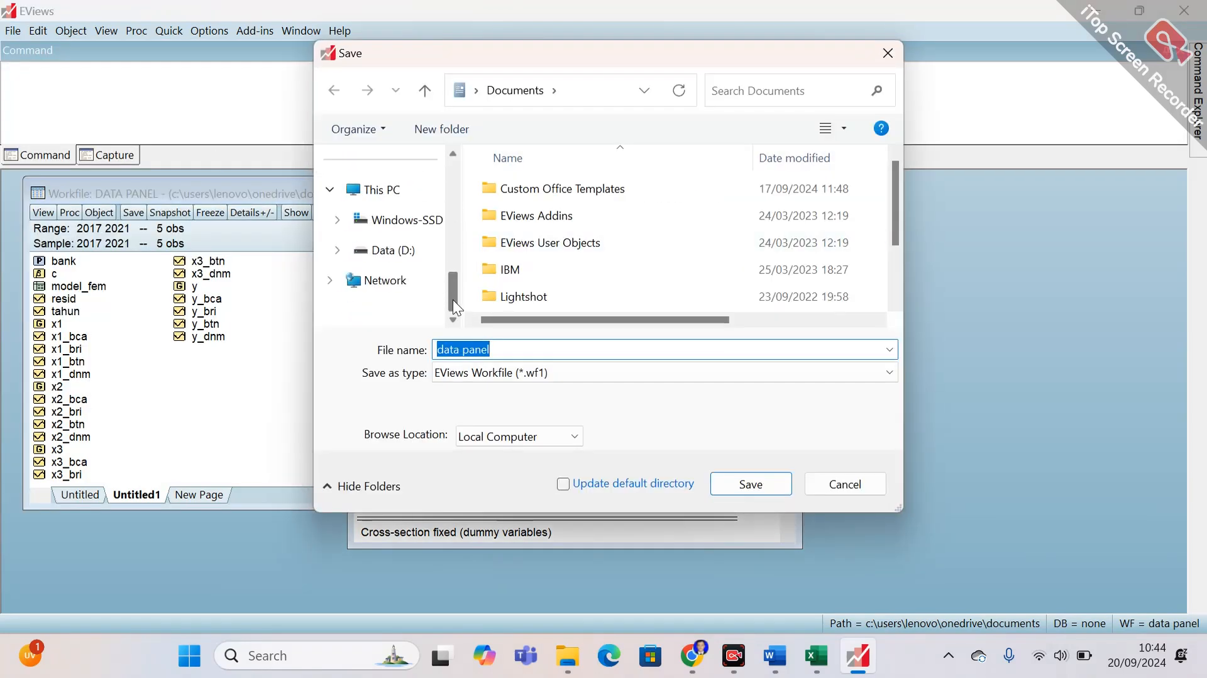
{"action": "left_click", "coordinate": [417, 250]}
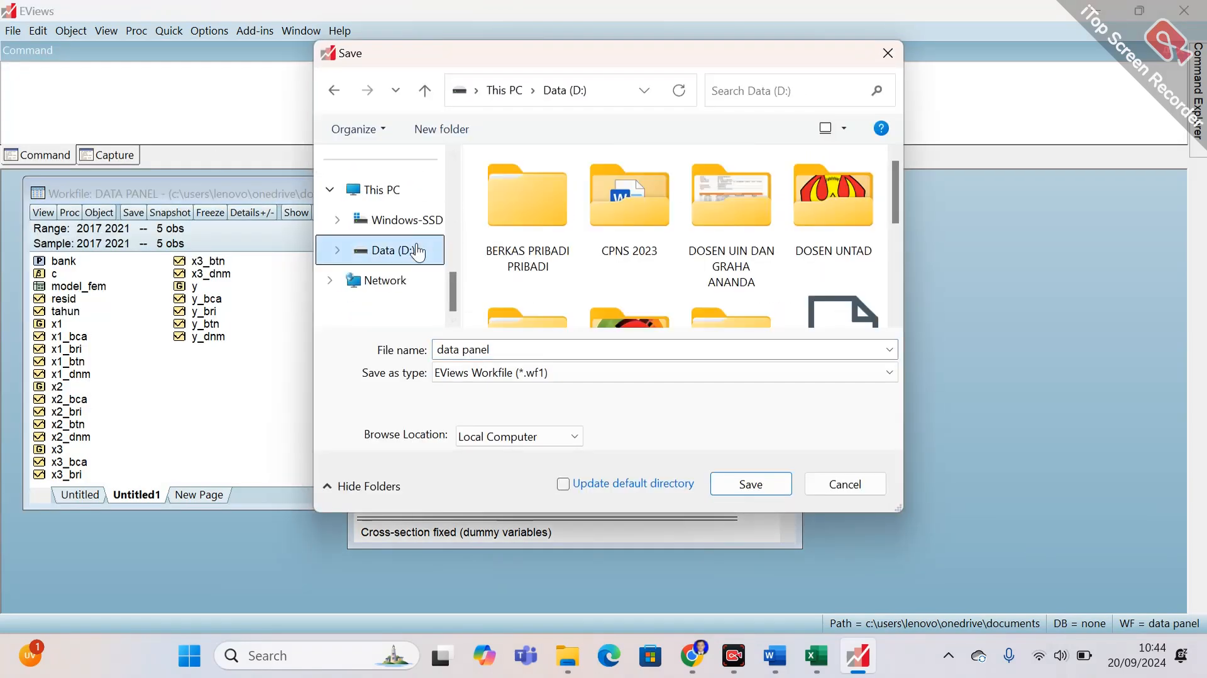
{"action": "left_click", "coordinate": [631, 352]}
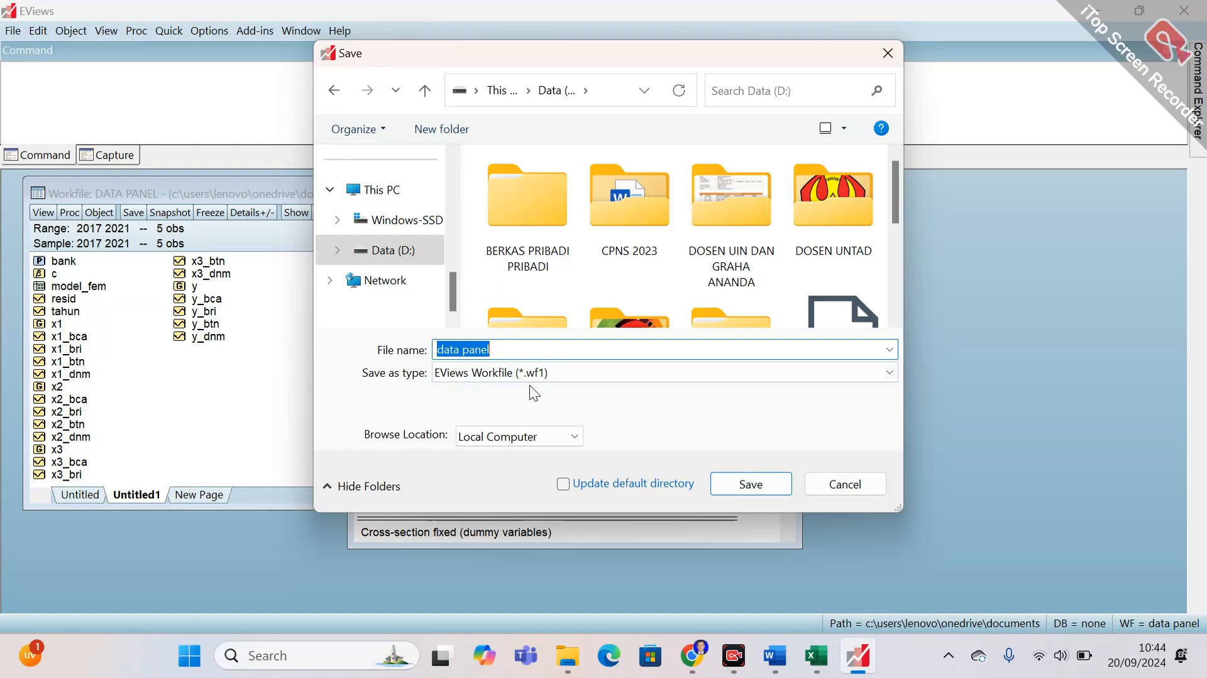
{"action": "left_click", "coordinate": [760, 488]}
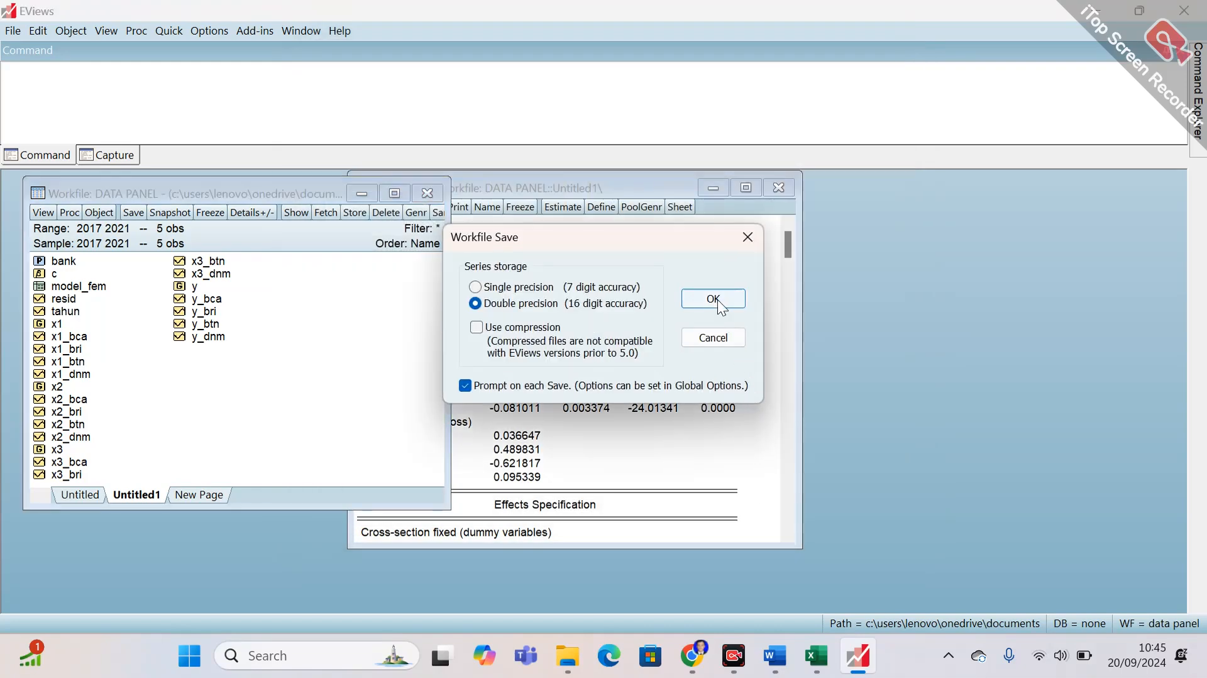
{"action": "left_click", "coordinate": [717, 299]}
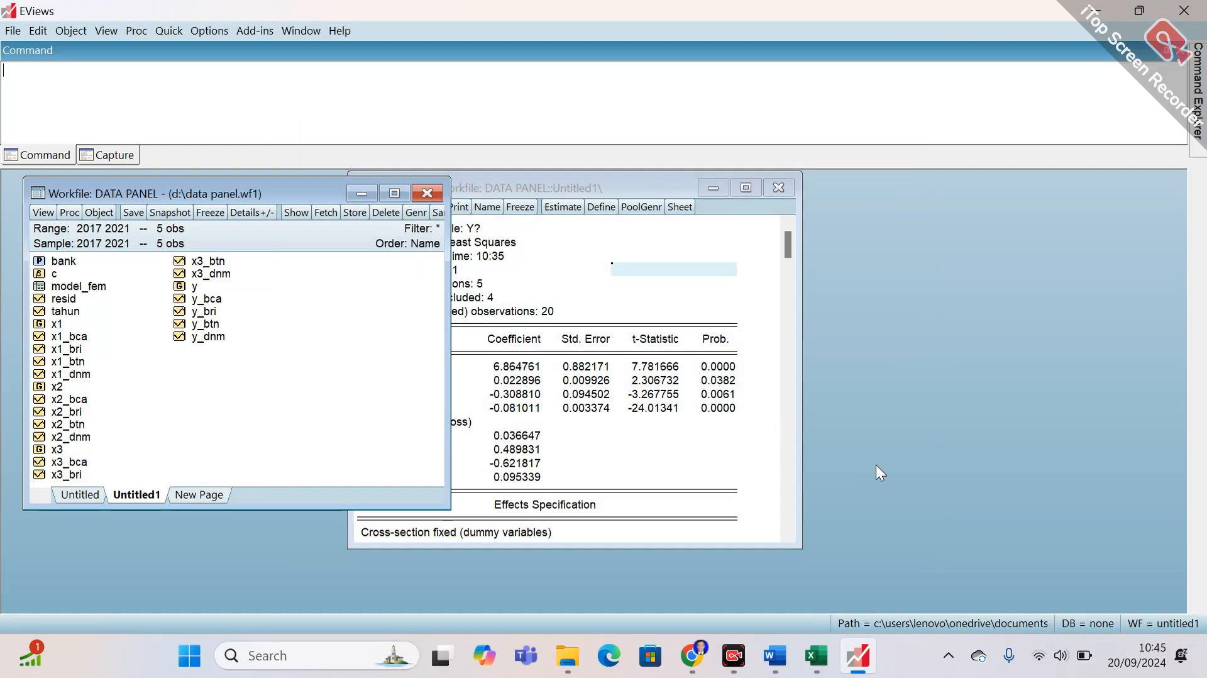